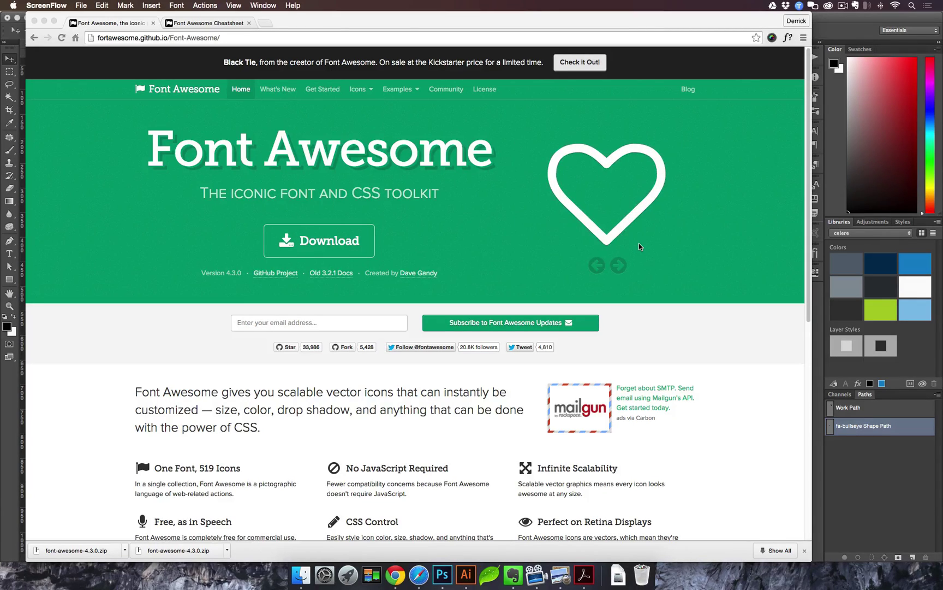
# - Scroll down and back up through the full Font Awesome Cheatsheet icon list
pyautogui.click(230, 25)
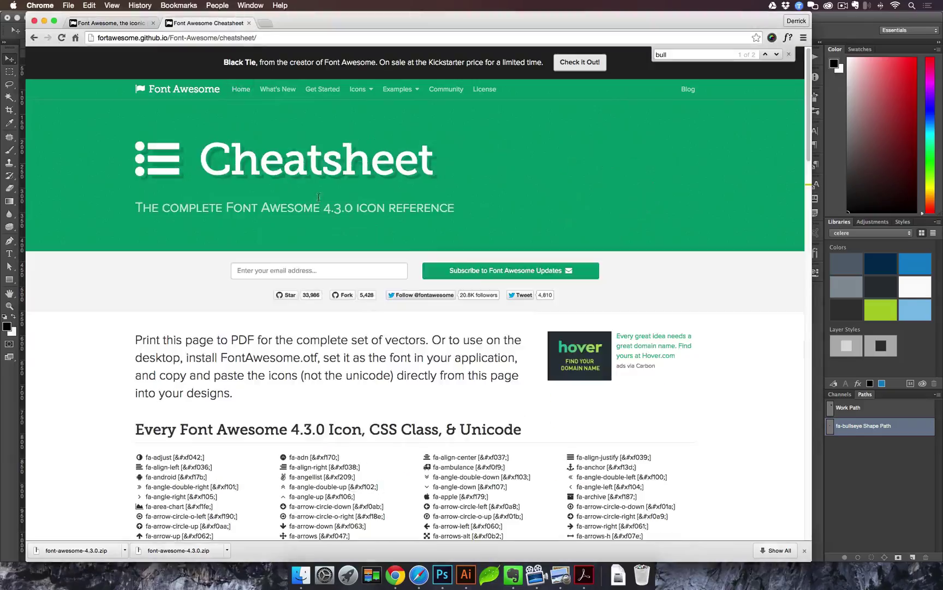
pyautogui.scroll(-6, 421, 285)
pyautogui.scroll(-20, 420, 285)
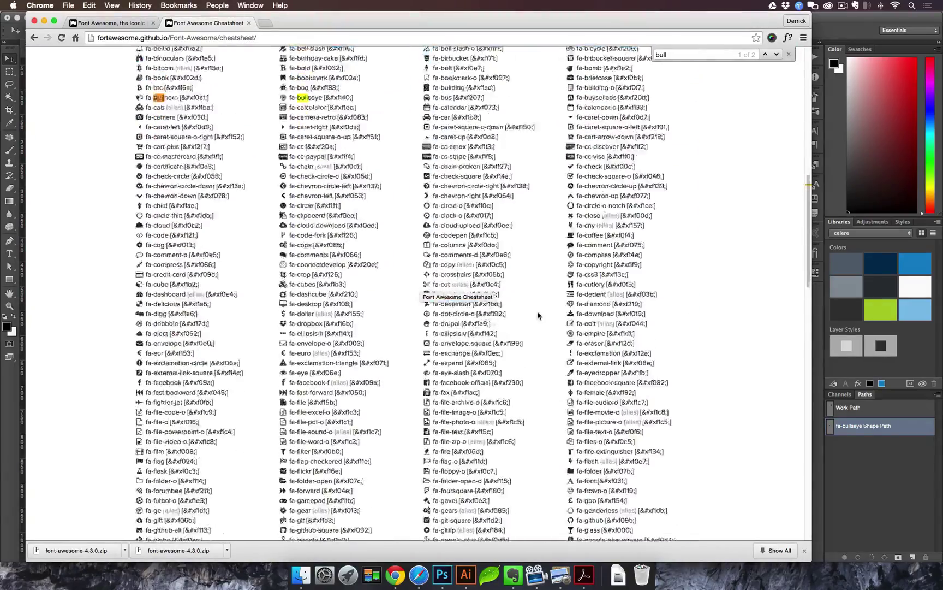
pyautogui.scroll(-5, 581, 315)
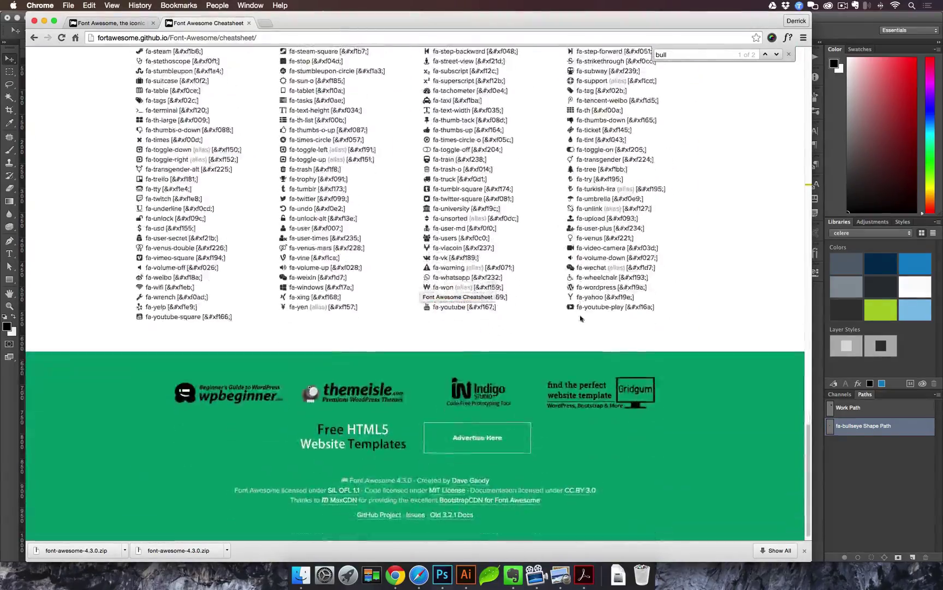
pyautogui.scroll(15, 419, 158)
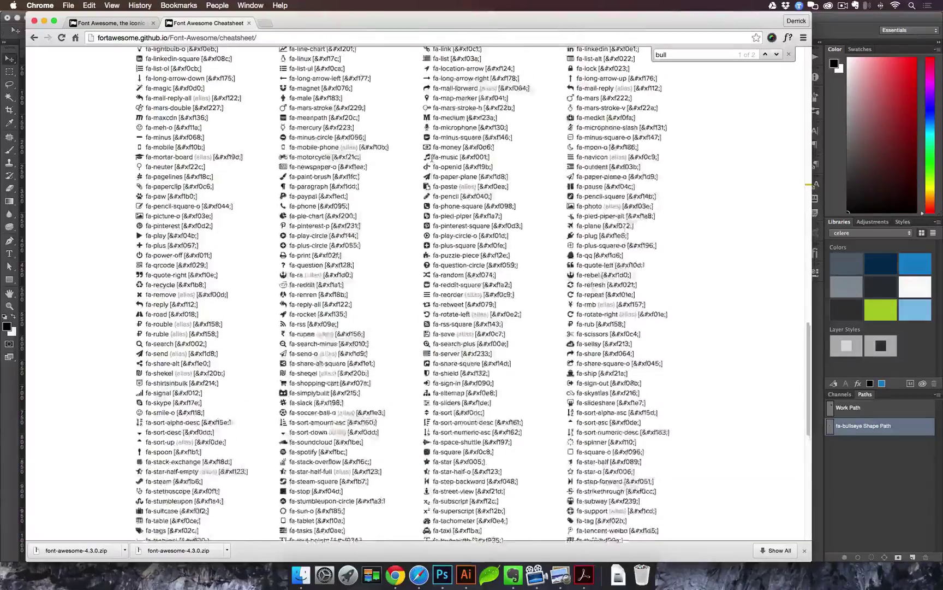
pyautogui.scroll(4, 483, 188)
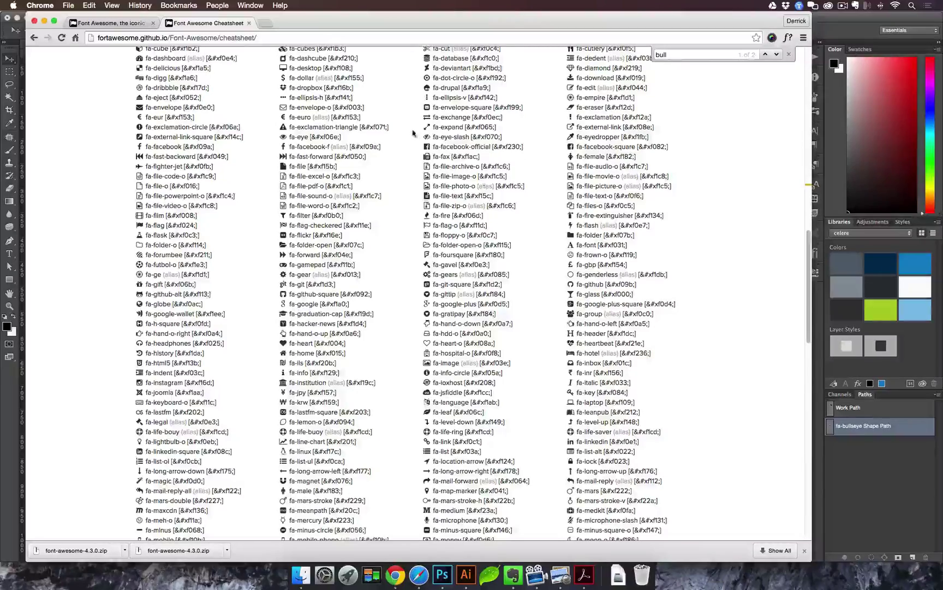
pyautogui.scroll(20, 414, 133)
# - Search the web for 'font awesome' and open the official Font Awesome homepage
pyautogui.click(127, 25)
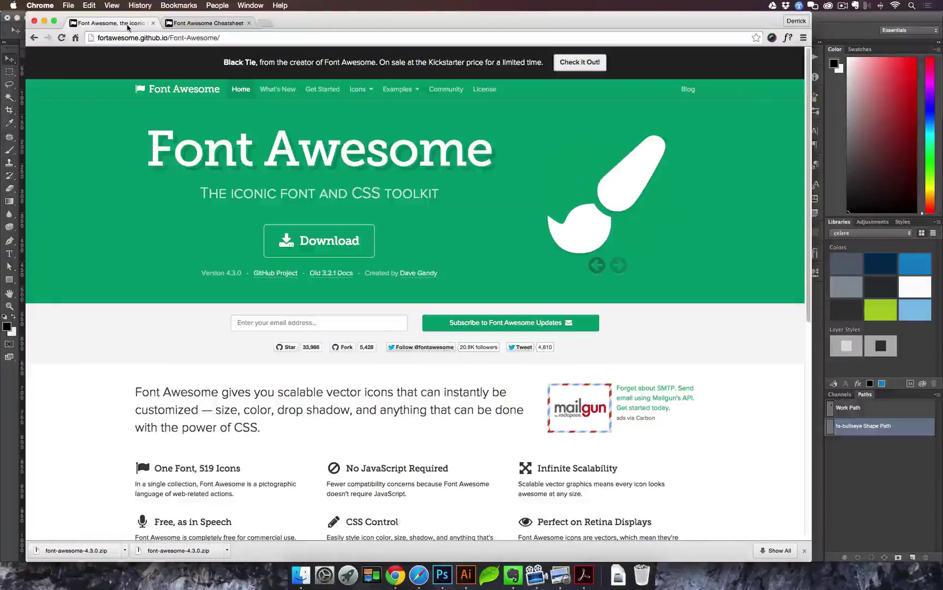
pyautogui.press('super+t')
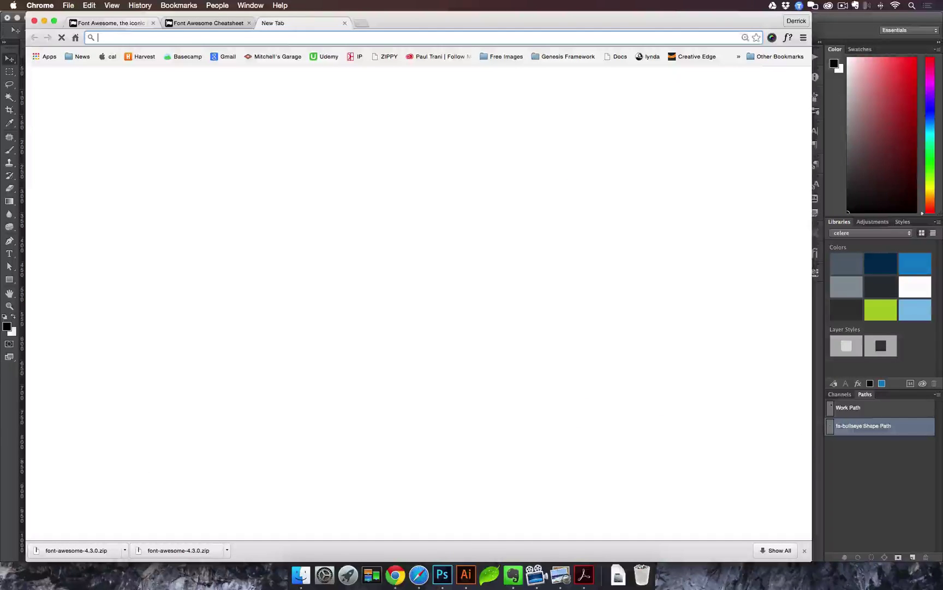
pyautogui.write('font aweso')
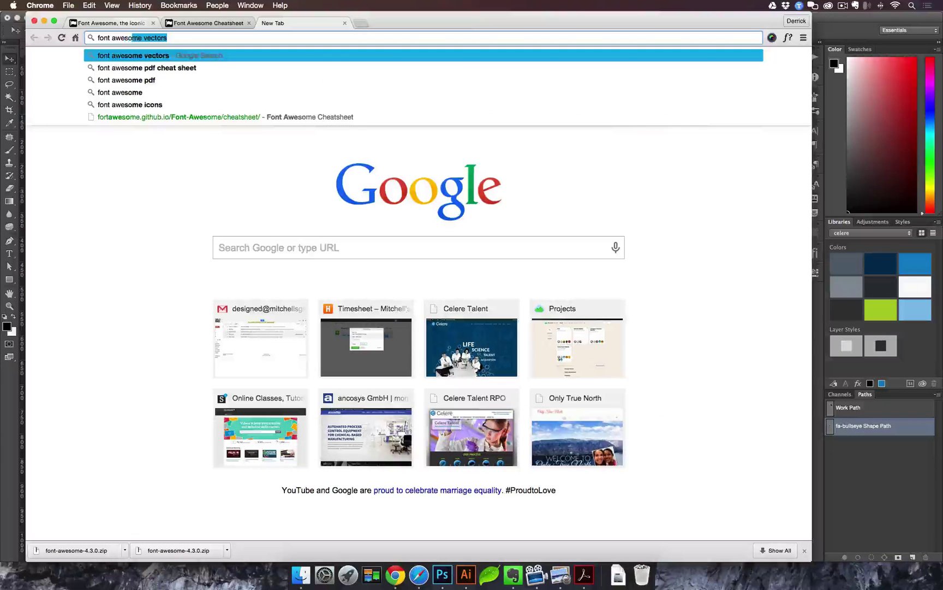
pyautogui.write('me')
pyautogui.press('Return')
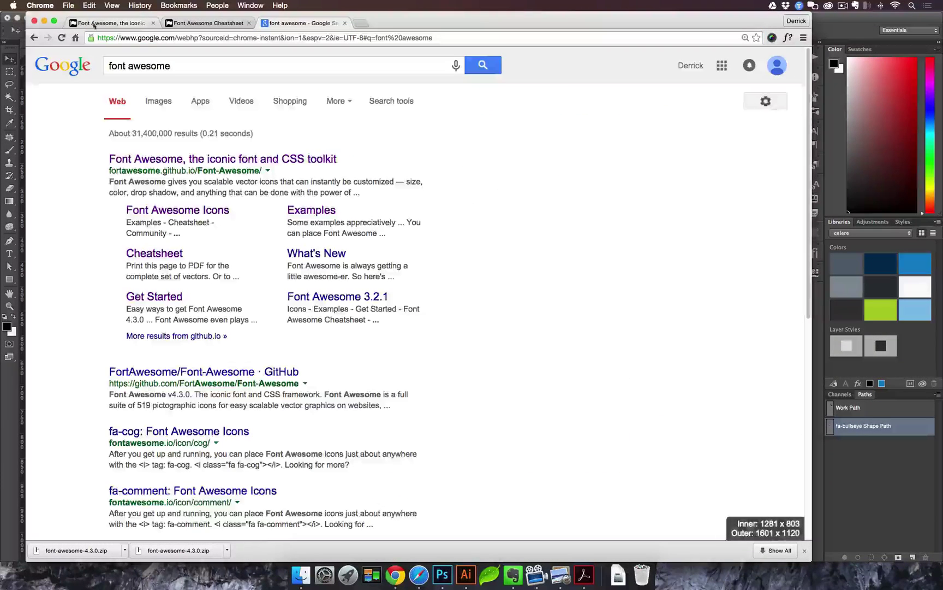
pyautogui.click(180, 162)
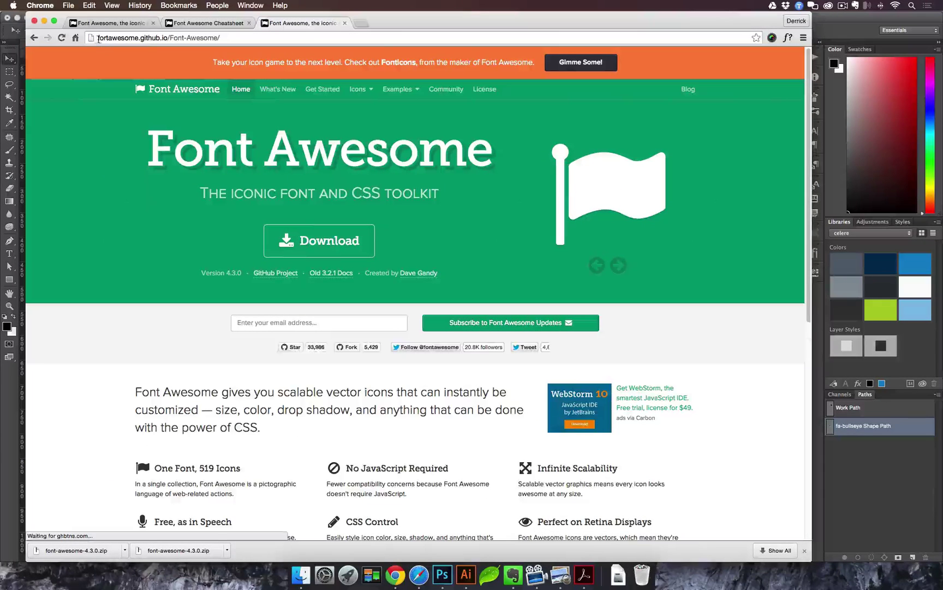
# - Download the font-awesome-4.3.0.zip package and show it in the Downloads stack
pyautogui.click(99, 38)
pyautogui.click(251, 39)
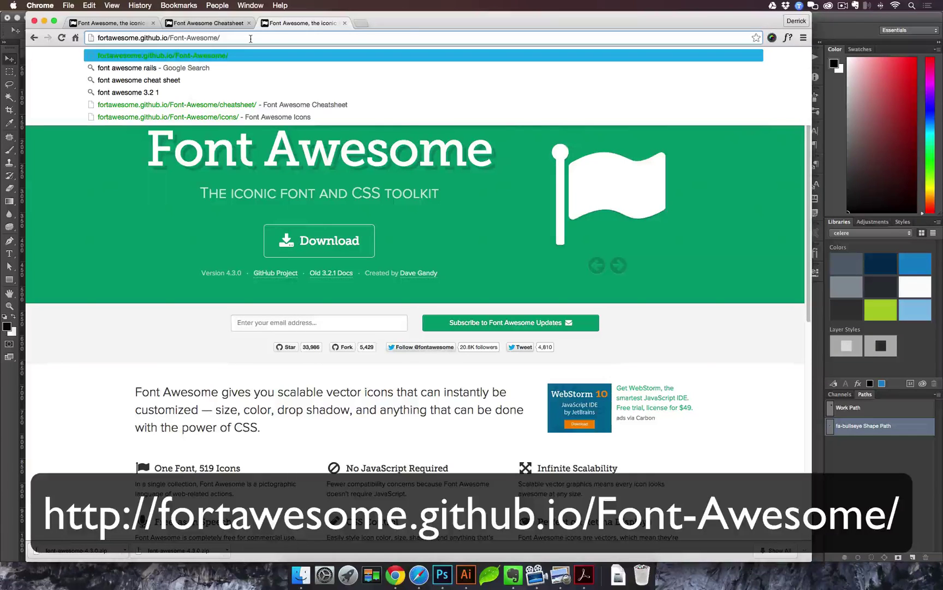
pyautogui.click(318, 238)
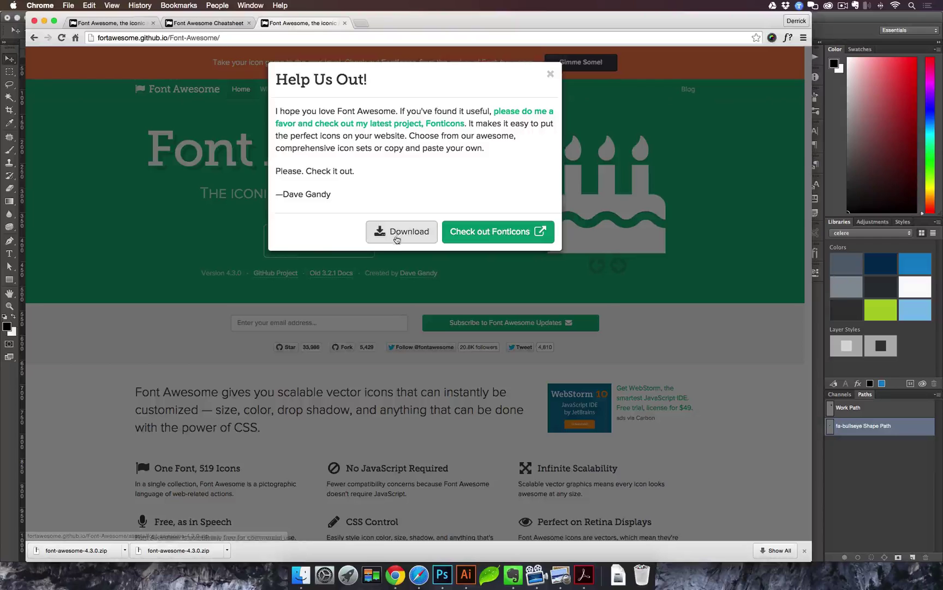
pyautogui.click(399, 233)
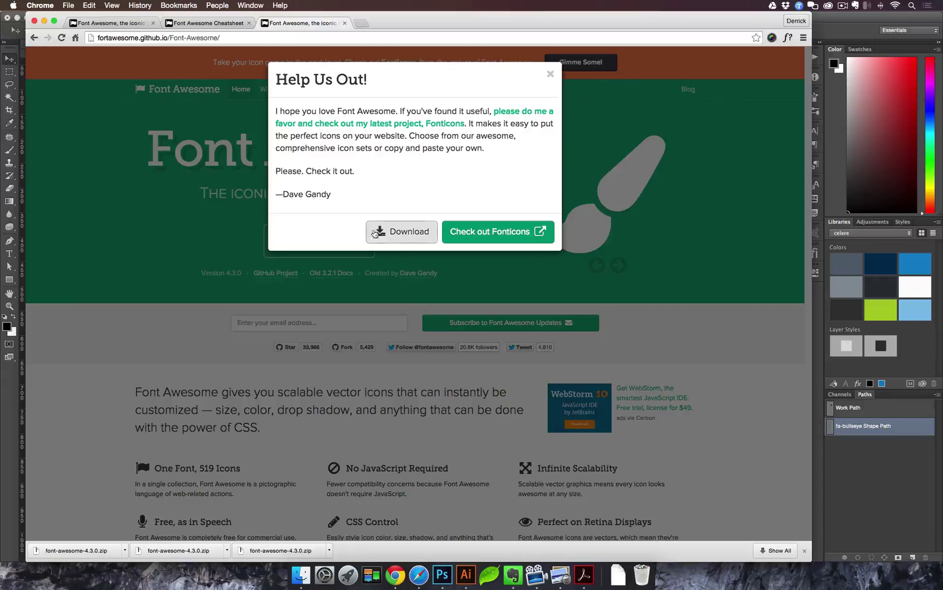
pyautogui.click(615, 571)
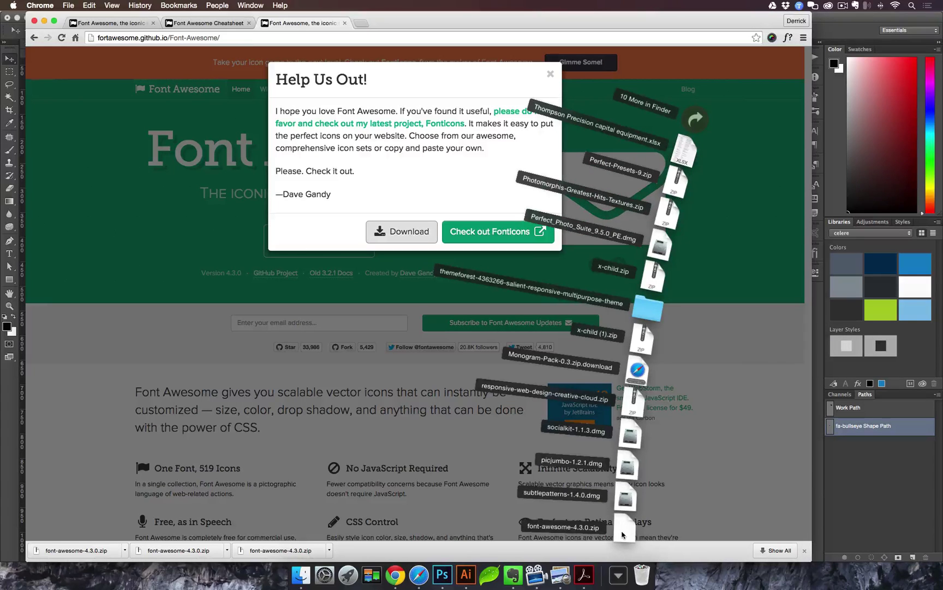
# - Unzip font-awesome-4.3.0, browse its css, less and scss folders, and preview fontawesome-webfont.ttf
pyautogui.click(626, 533)
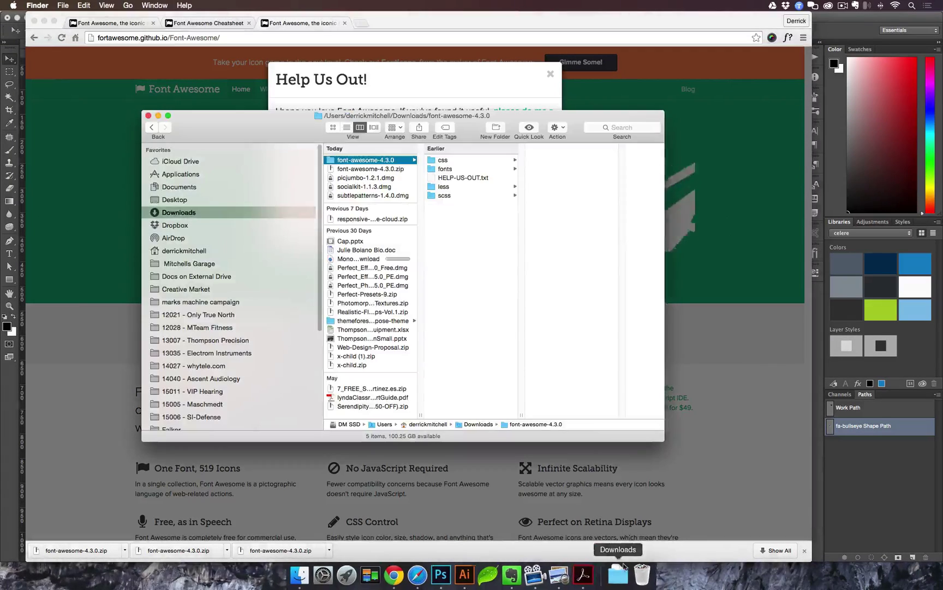
pyautogui.click(468, 162)
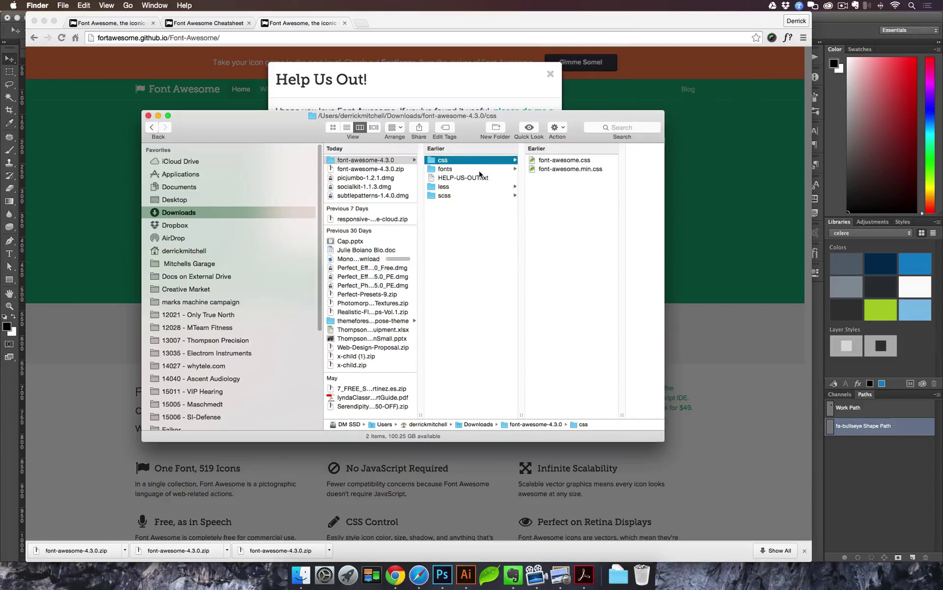
pyautogui.click(481, 171)
pyautogui.click(487, 188)
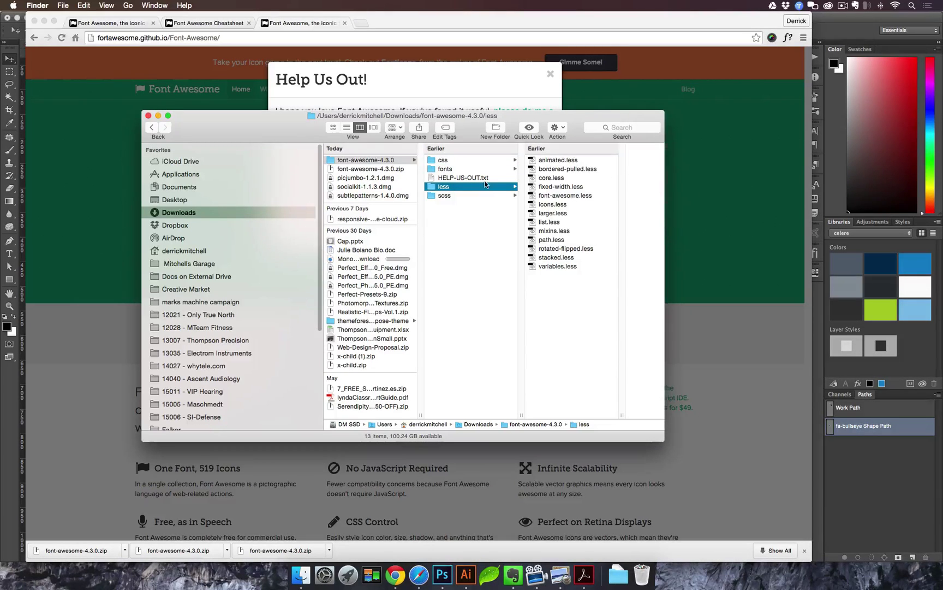
pyautogui.click(480, 177)
pyautogui.press('Down')
pyautogui.press('Down')
pyautogui.click(478, 176)
pyautogui.click(479, 170)
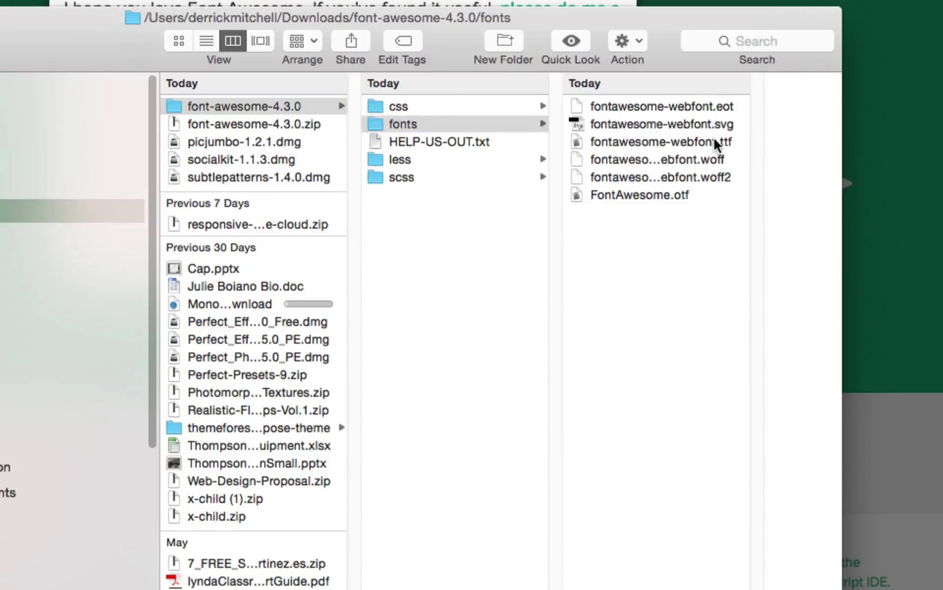
pyautogui.click(606, 178)
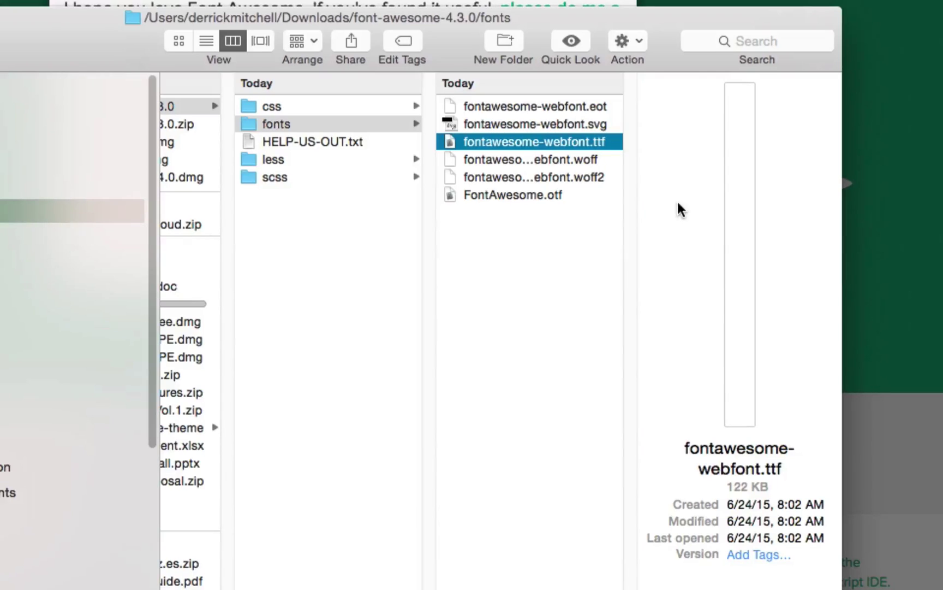
# - Install the FontAwesome webfont in Font Book and review its validation warnings
pyautogui.doubleClick(514, 141)
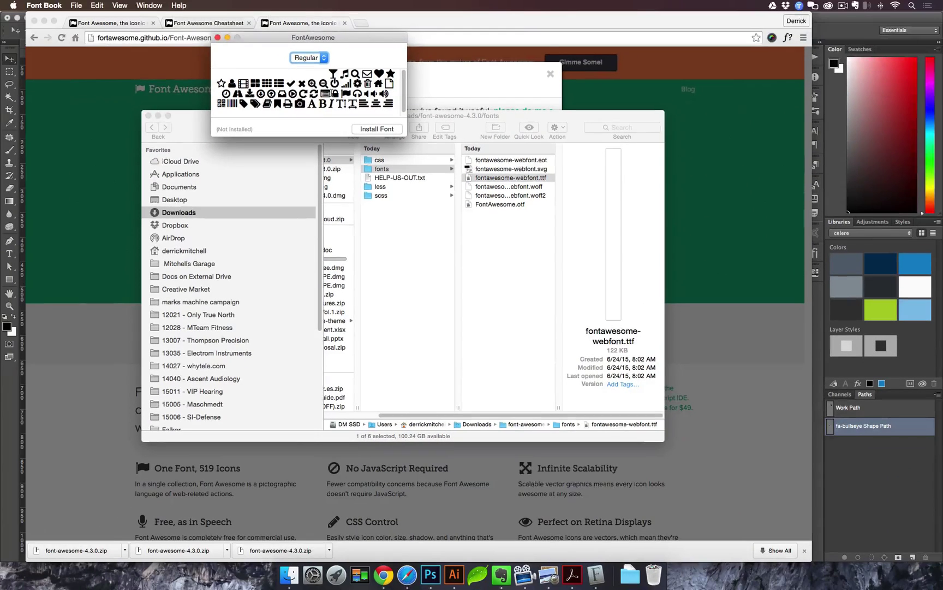
pyautogui.click(376, 130)
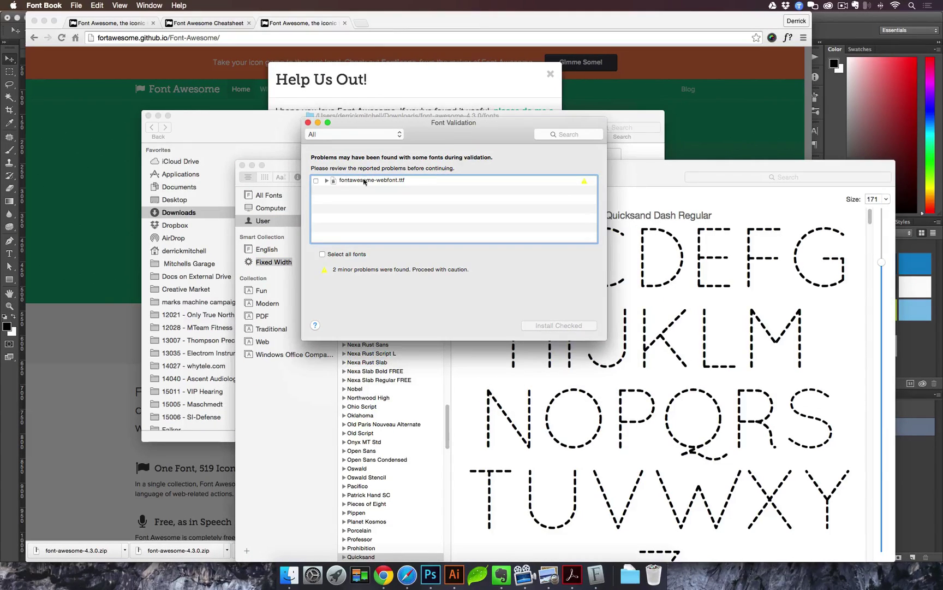
pyautogui.click(327, 180)
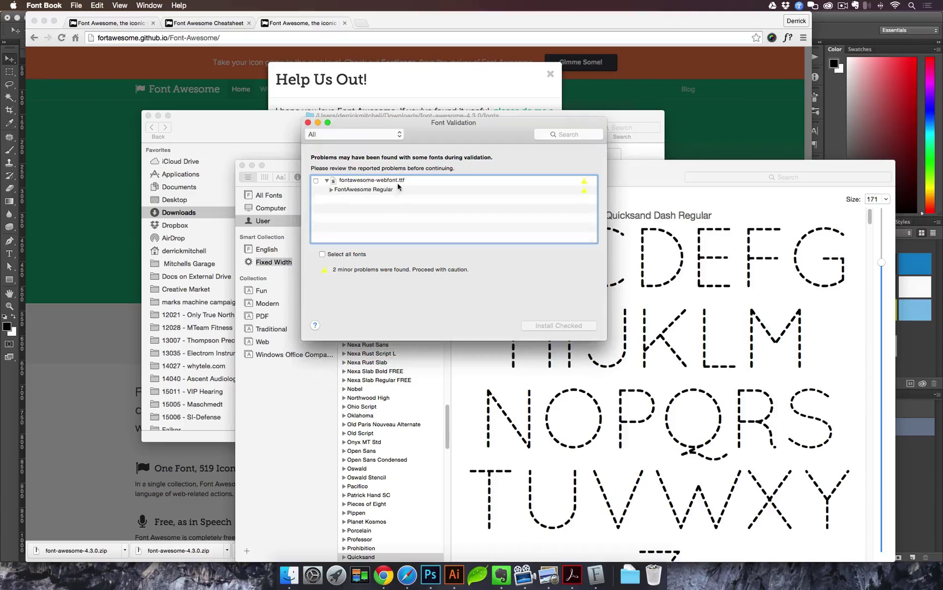
pyautogui.click(308, 124)
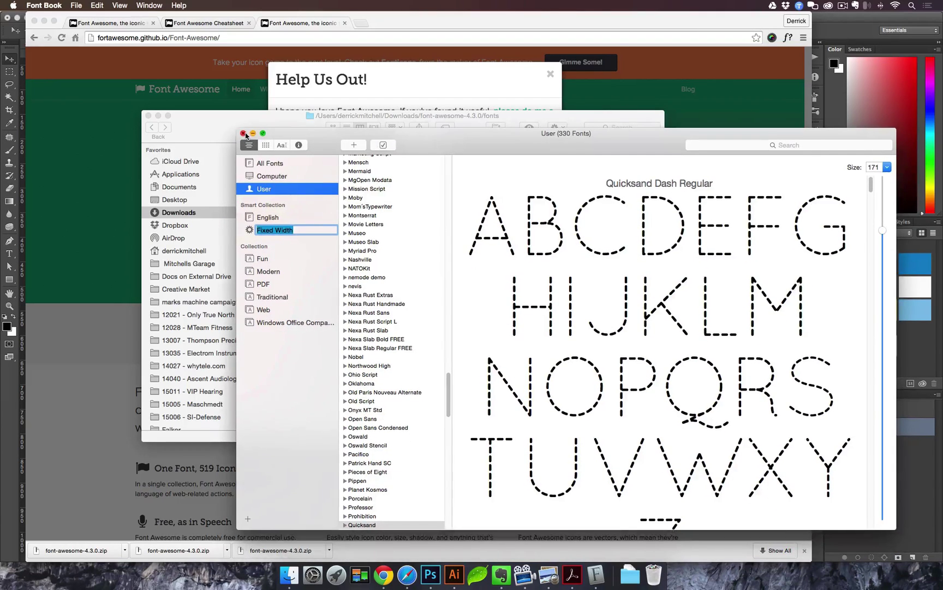
# - Close Font Book and both Finder windows, returning to the celere-2.psd mockup in Photoshop
pyautogui.click(244, 133)
pyautogui.click(148, 116)
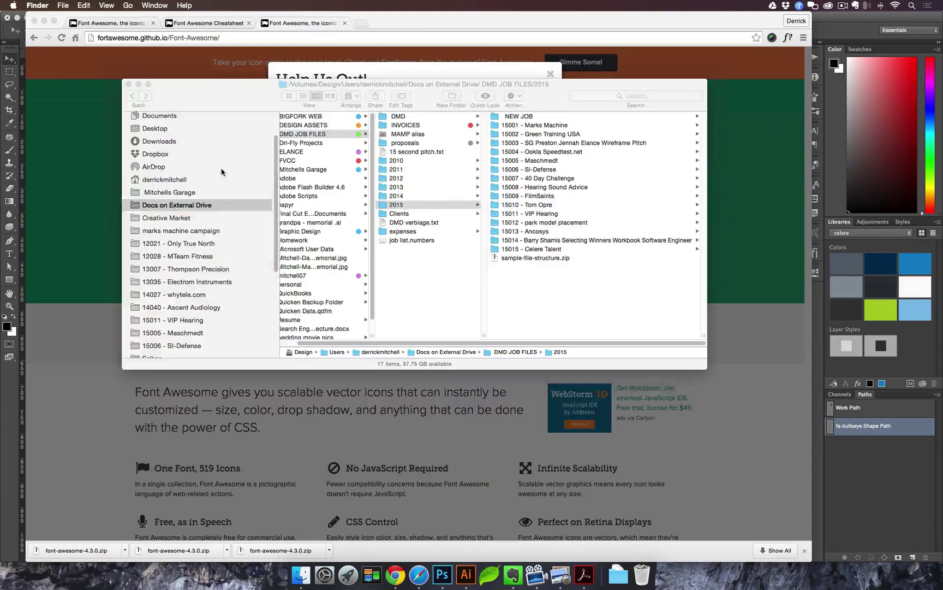
pyautogui.click(129, 85)
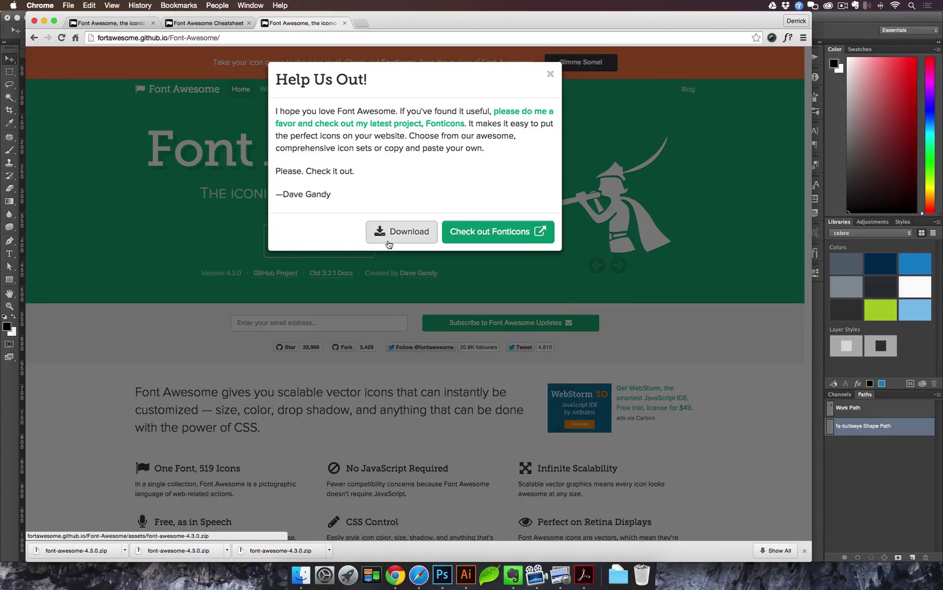
pyautogui.click(817, 351)
# - Inspect the flask, gears and people-group icon layers in the celere-2.psd mockup
pyautogui.scroll(2, 285, 185)
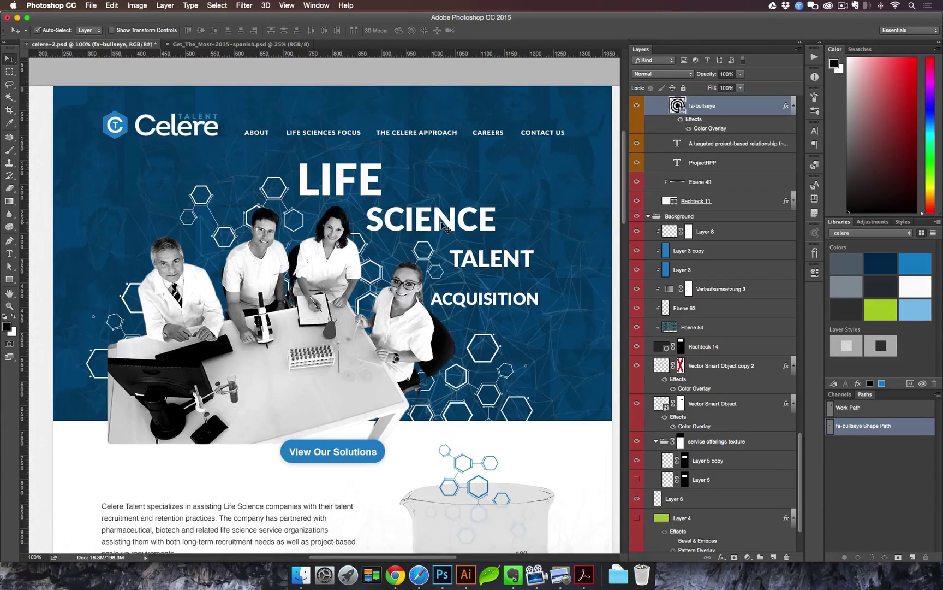
pyautogui.scroll(-5, 442, 221)
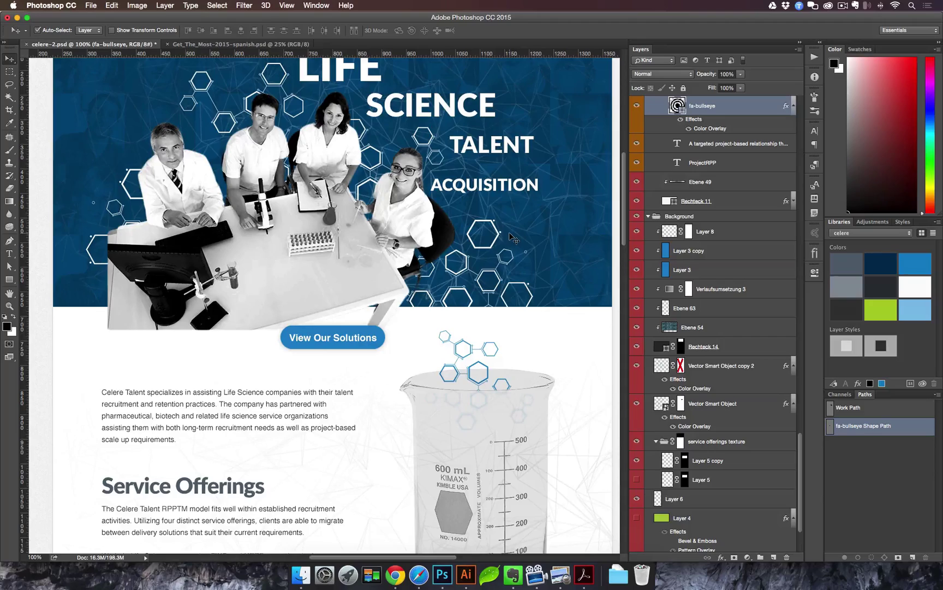
pyautogui.scroll(-20, 511, 238)
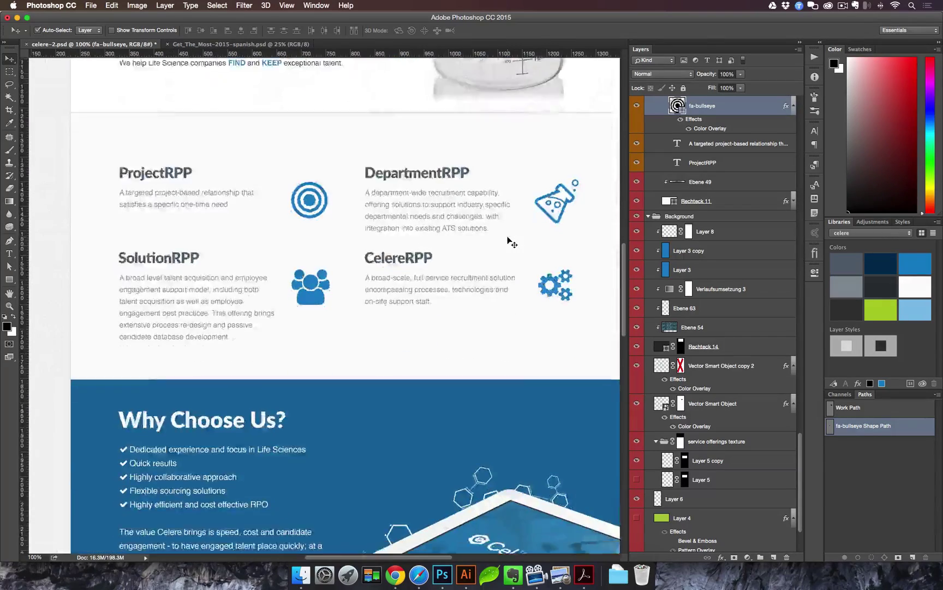
pyautogui.scroll(-4, 511, 241)
pyautogui.scroll(4, 501, 238)
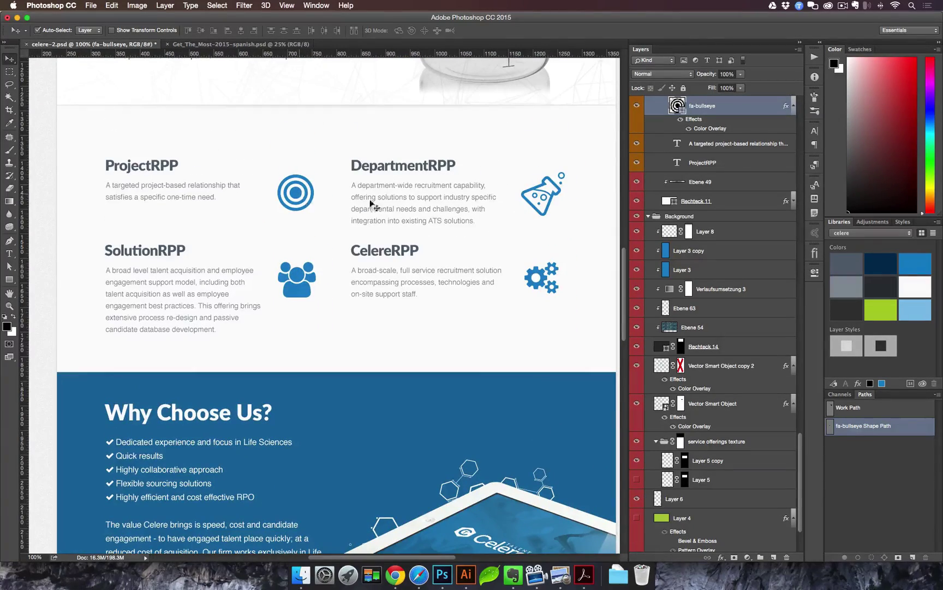
pyautogui.click(538, 186)
pyautogui.click(531, 278)
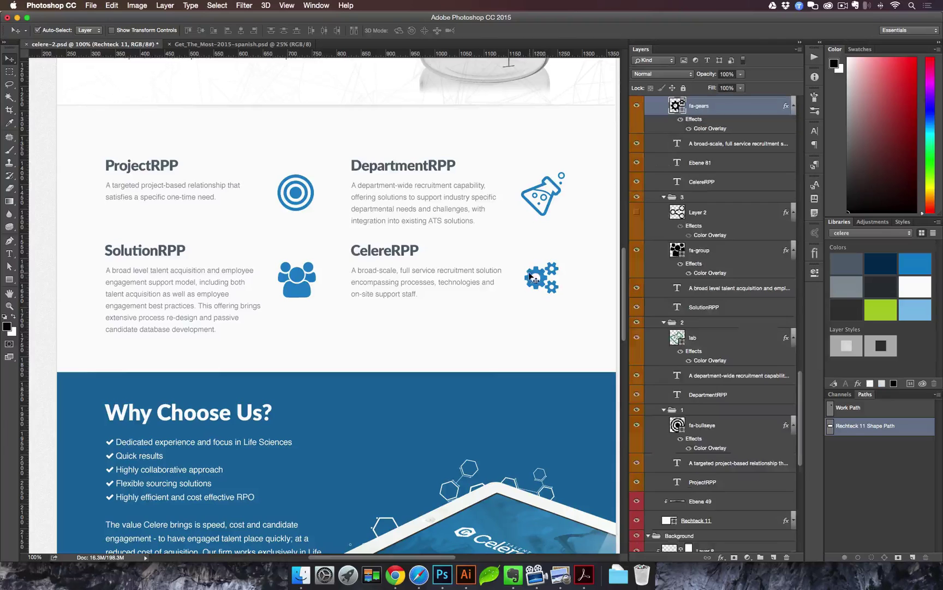
pyautogui.click(298, 278)
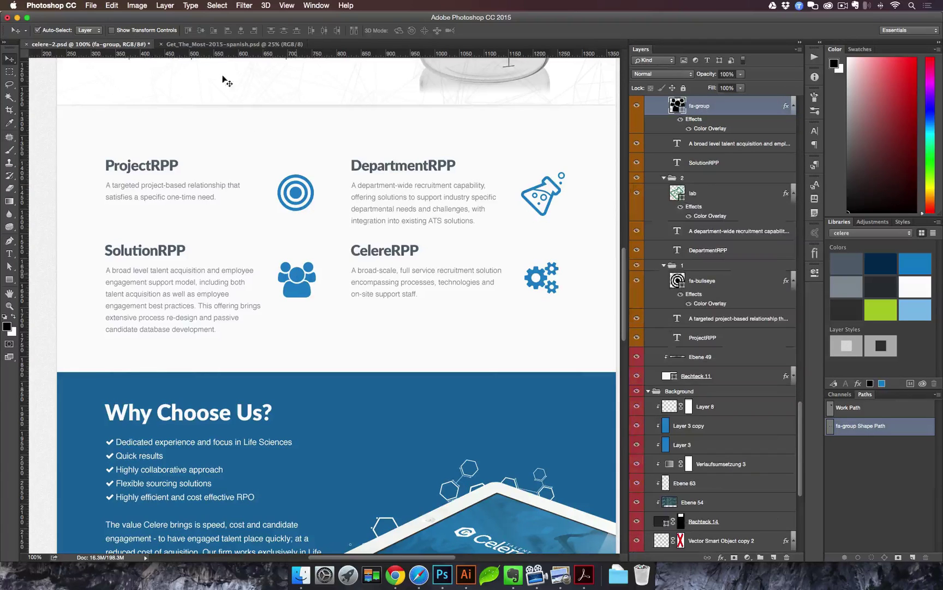
# - Switch to Get_The_Most-2015-spanish.psd and examine its checkmark bullet text up close
pyautogui.click(239, 43)
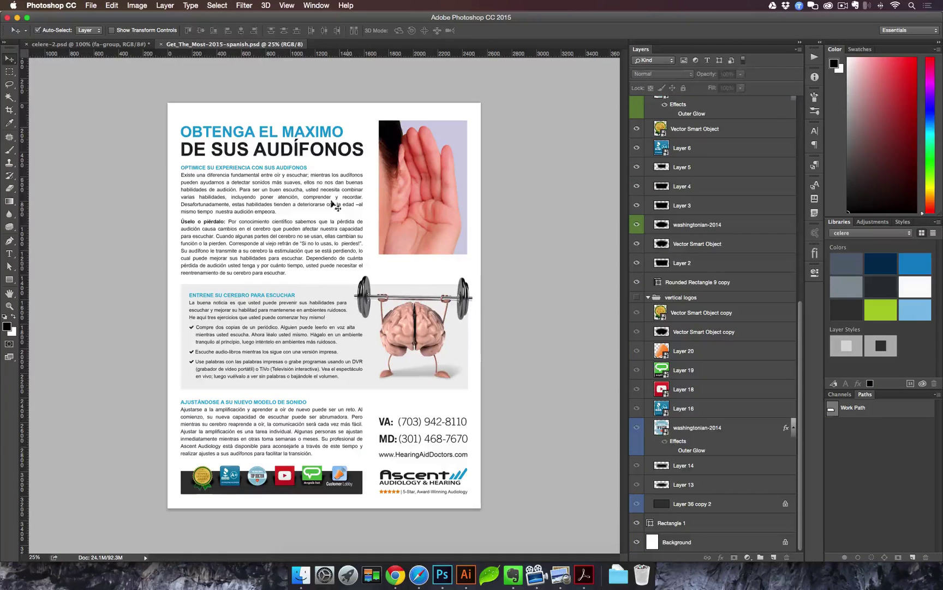
pyautogui.moveTo(186, 320); pyautogui.dragTo(218, 358)
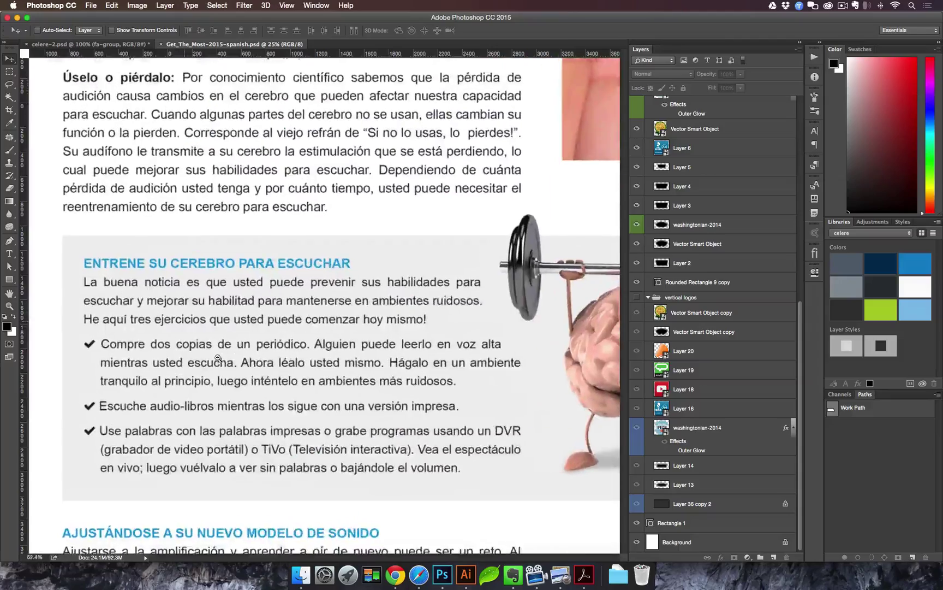
pyautogui.hscroll(-5, 217, 358)
pyautogui.scroll(-1, 218, 358)
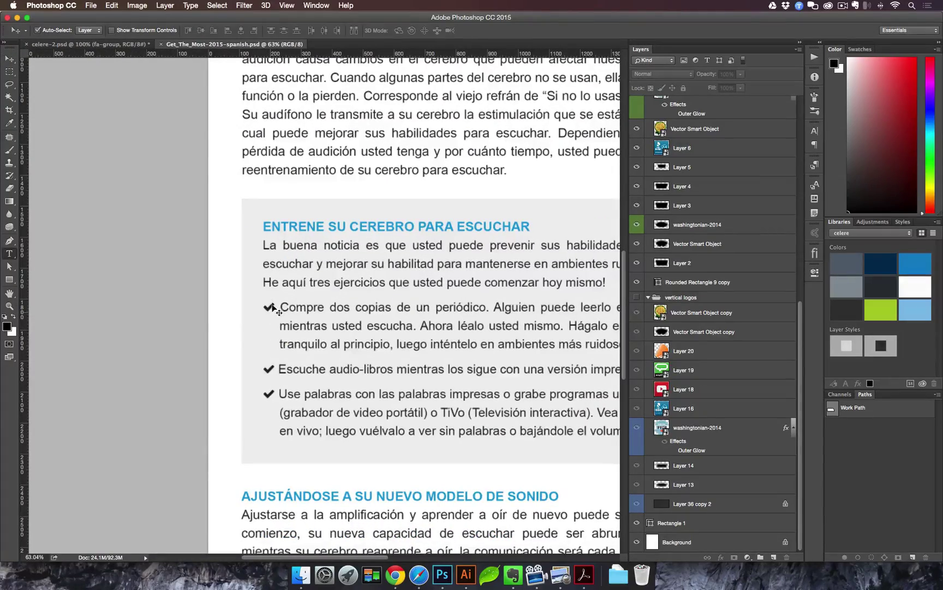
pyautogui.press('t')
pyautogui.click(269, 308)
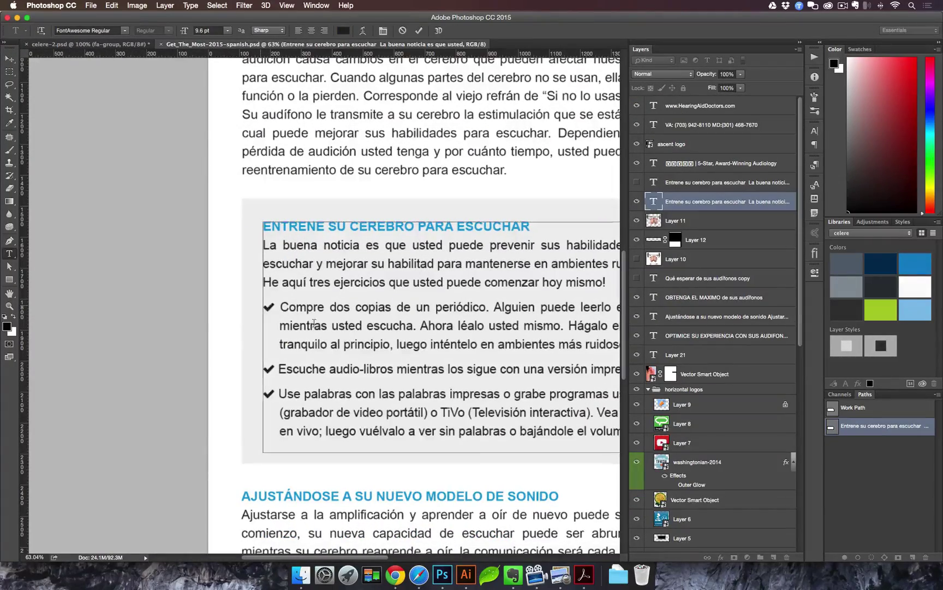
pyautogui.press('Escape')
pyautogui.scroll(-4, 382, 382)
pyautogui.hscroll(10, 383, 382)
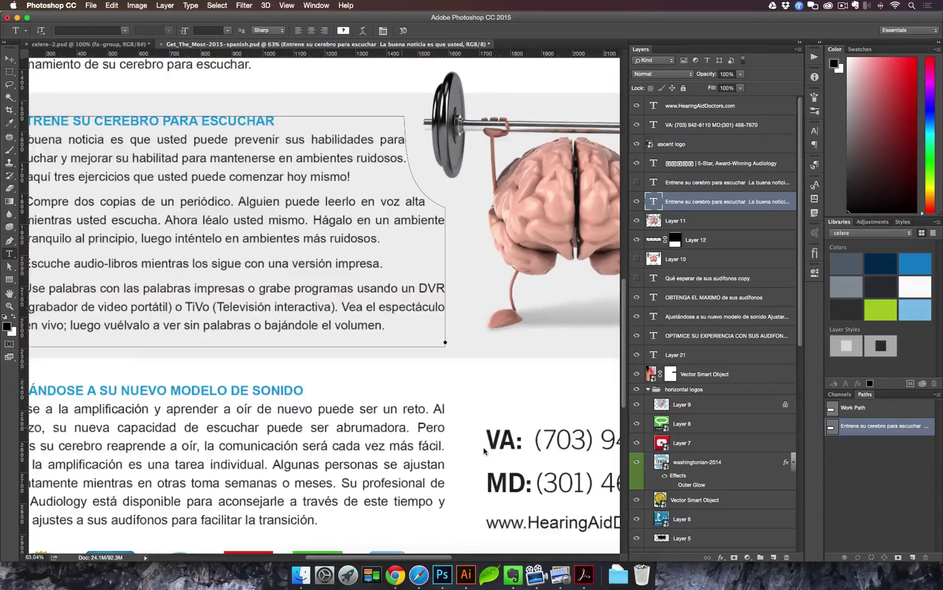
pyautogui.scroll(-2, 483, 451)
pyautogui.hscroll(1, 484, 451)
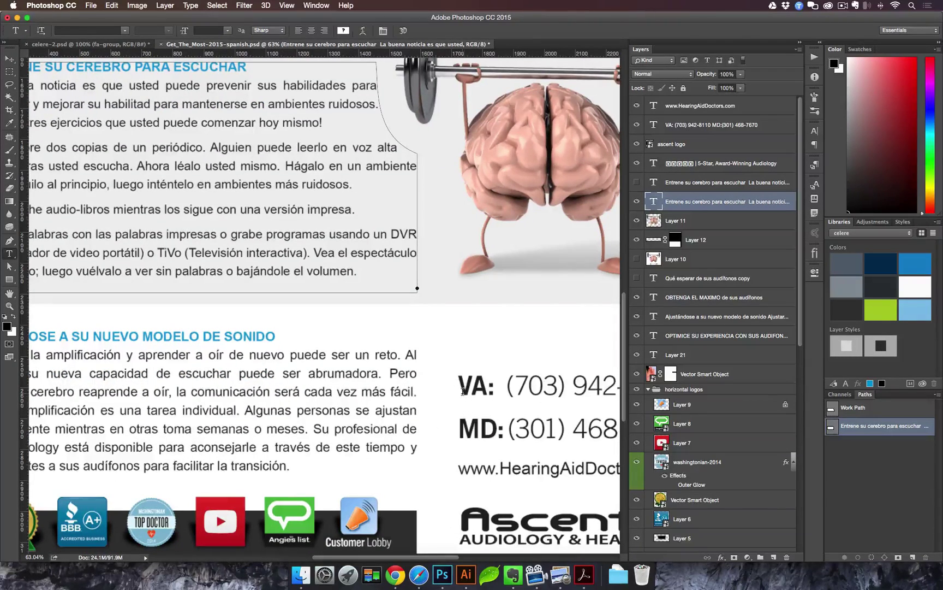
# - In Chrome, close the Help Us Out tab and start searching 'fontawesome chea' in a new tab
pyautogui.click(395, 575)
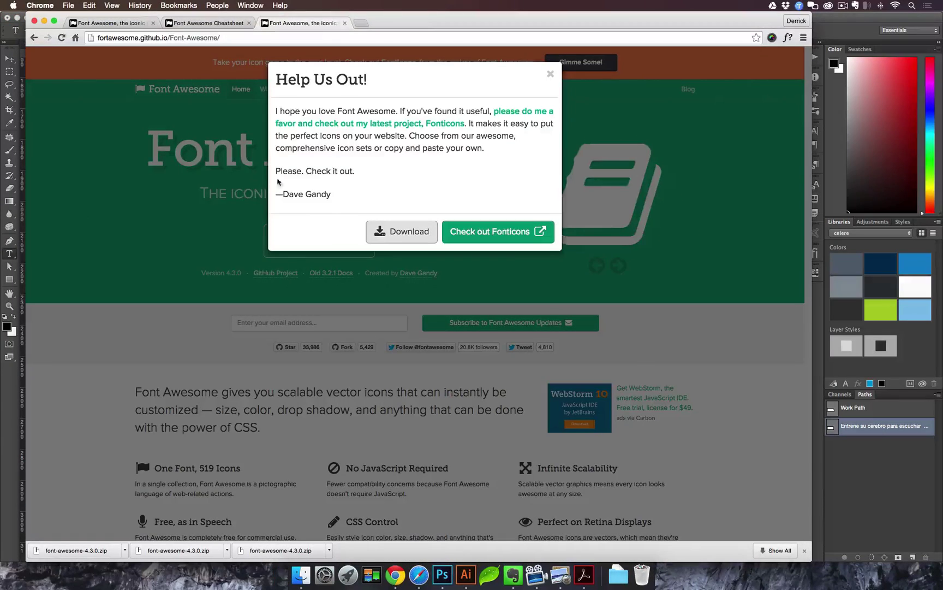
pyautogui.click(345, 23)
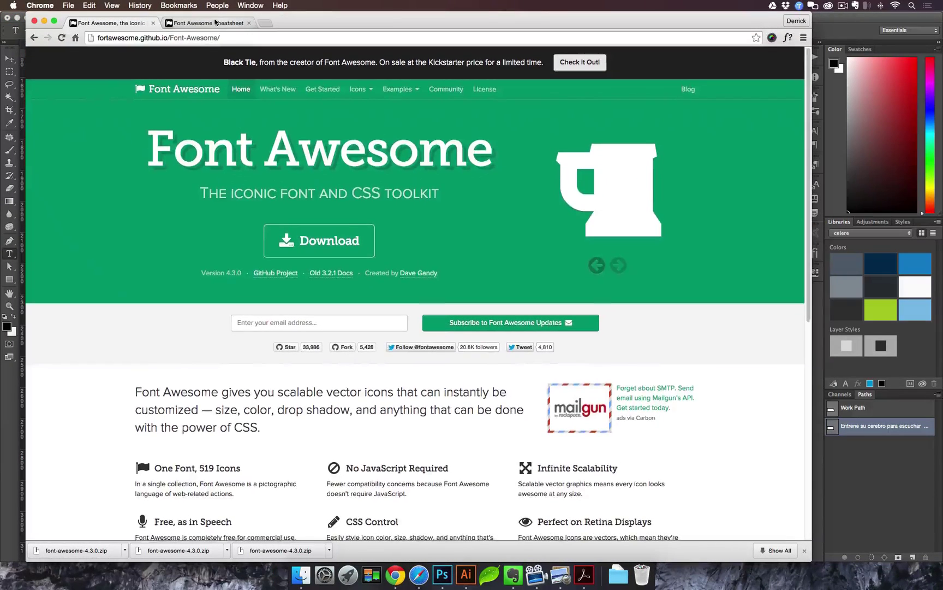
pyautogui.click(216, 22)
pyautogui.press('super+t')
pyautogui.write('fo')
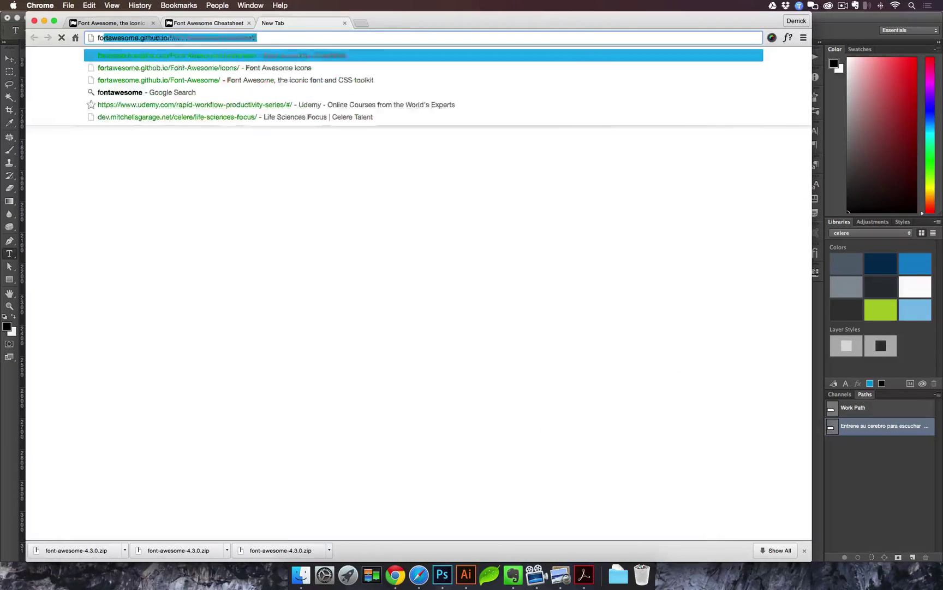
pyautogui.write('ntawesome chea')
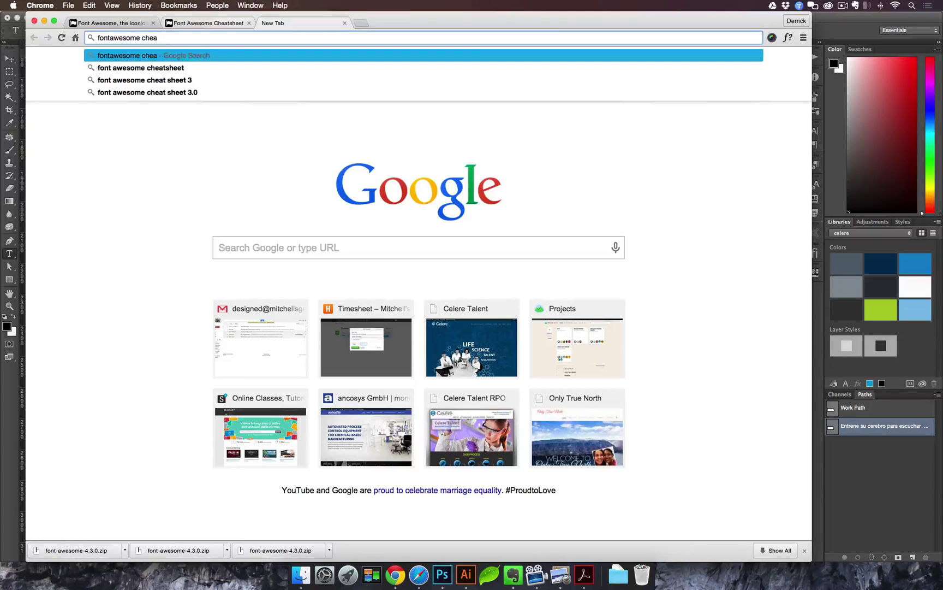
# - Open the Font Awesome Cheatsheet from the search results and scroll through it
pyautogui.press('Down')
pyautogui.press('Return')
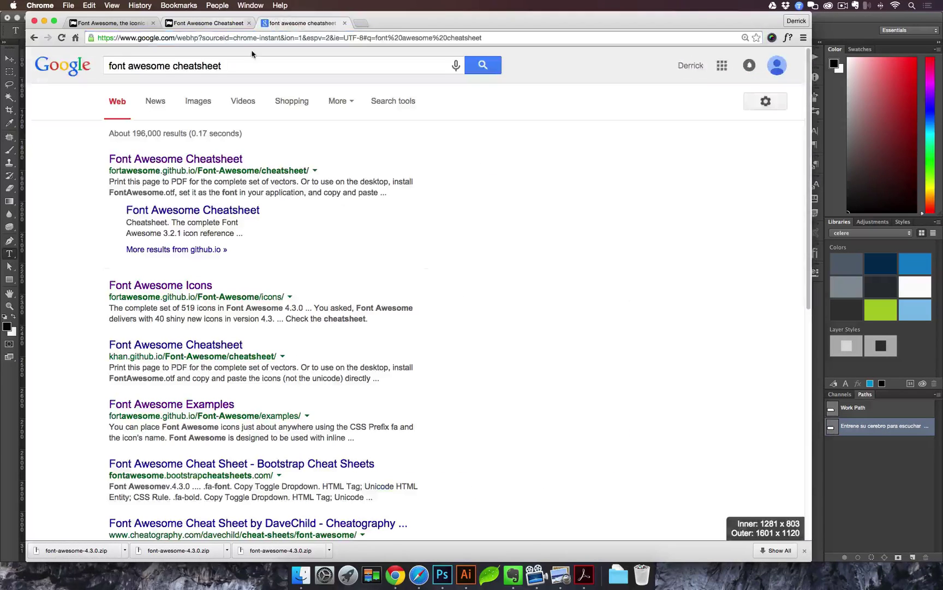
pyautogui.click(210, 159)
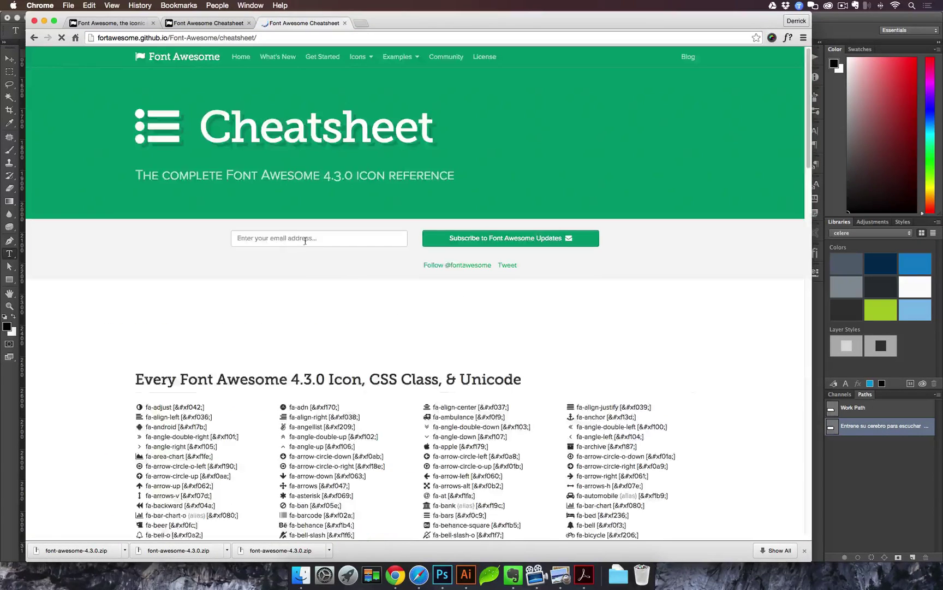
pyautogui.scroll(-2, 287, 345)
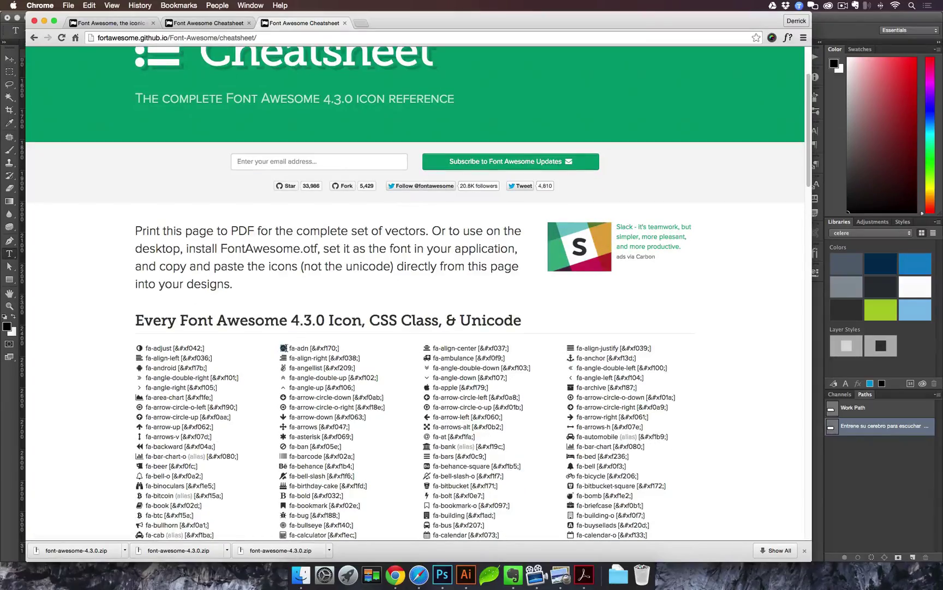
pyautogui.scroll(-15, 327, 340)
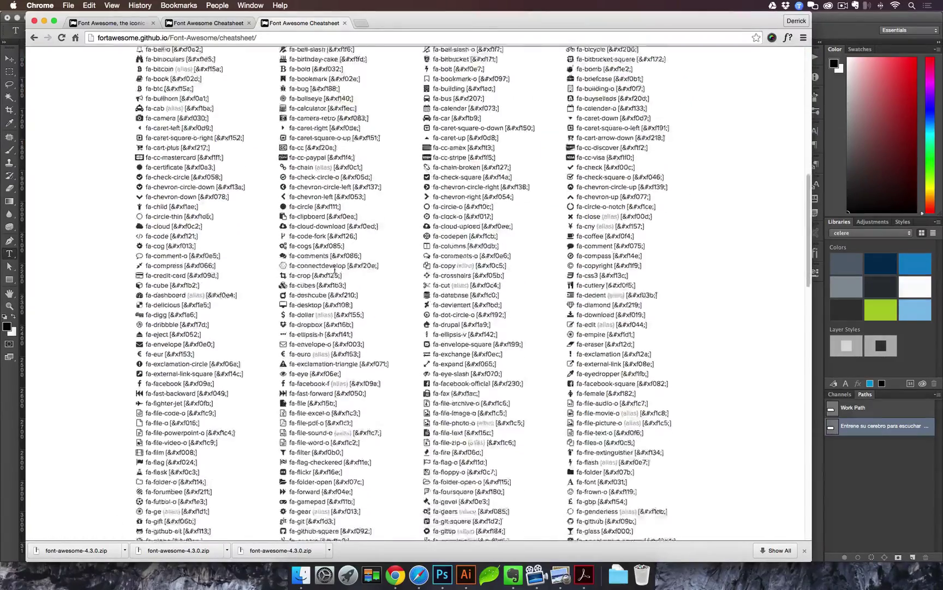
pyautogui.scroll(13, 333, 272)
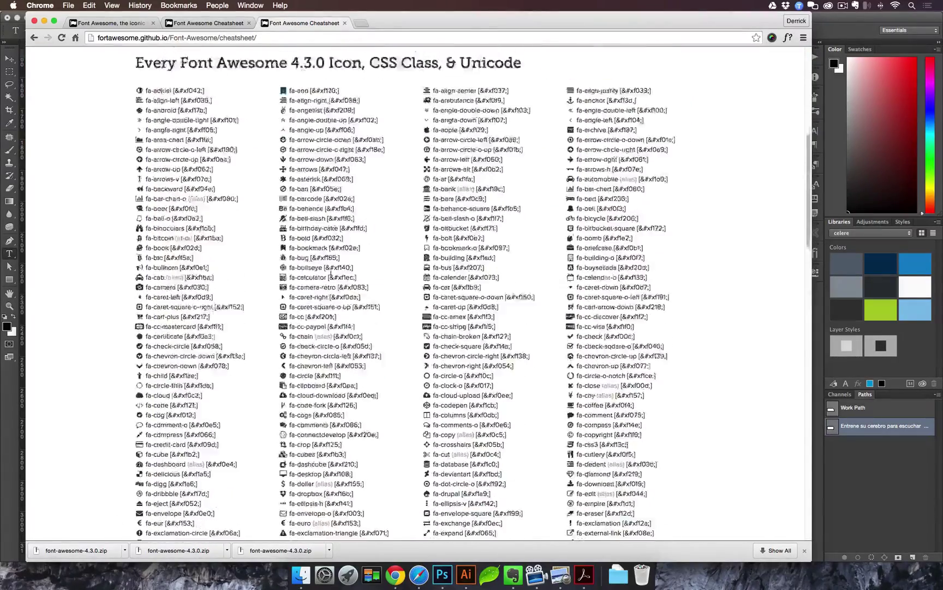
pyautogui.scroll(1, 332, 277)
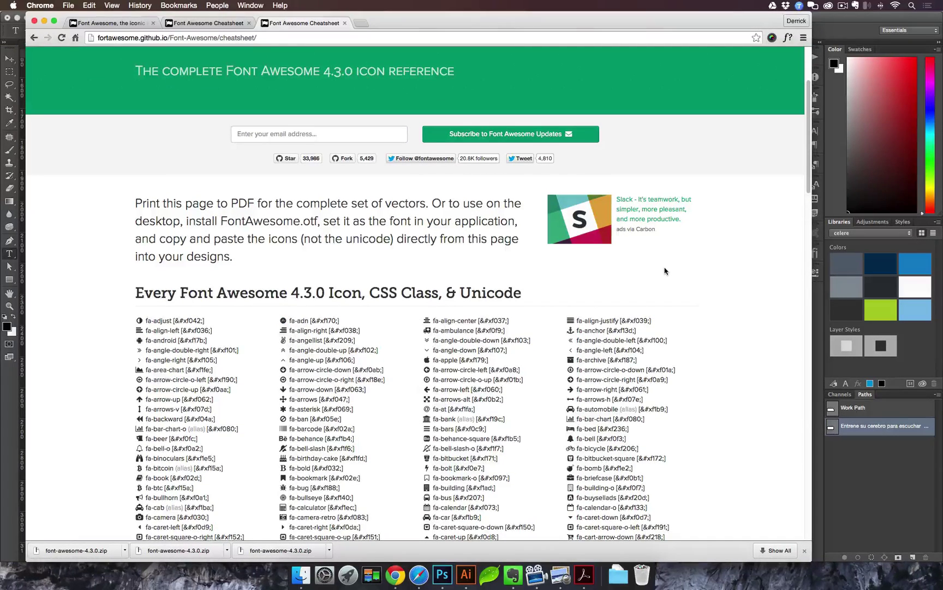
# - Find 'phone' on the cheatsheet and select the fa-phone glyph
pyautogui.press('super+f')
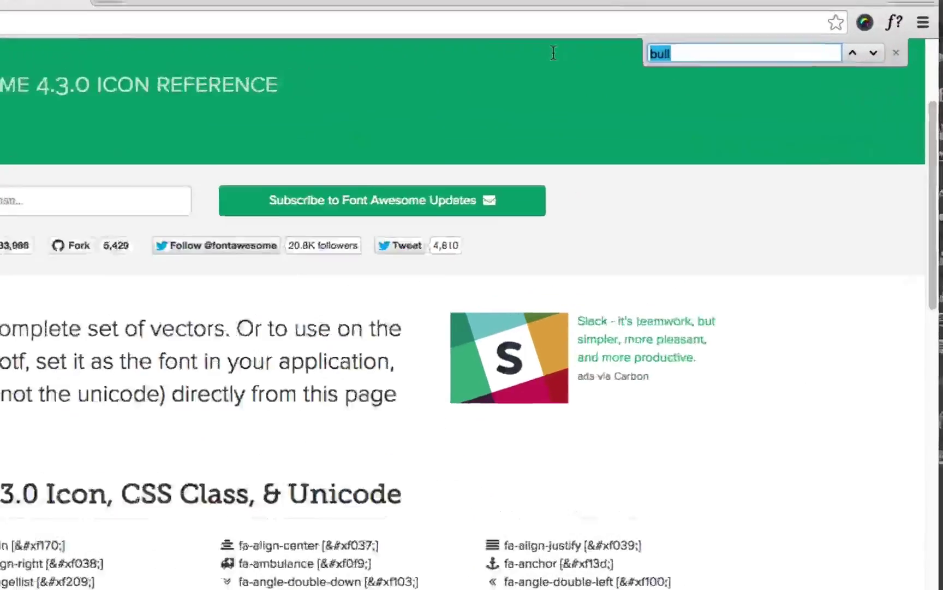
pyautogui.write('phone')
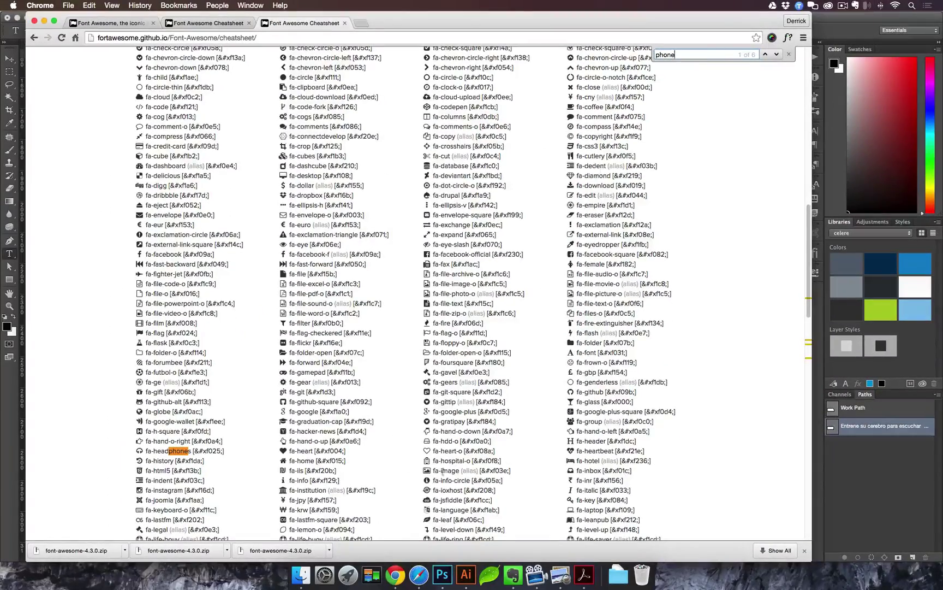
pyautogui.scroll(-5, 442, 471)
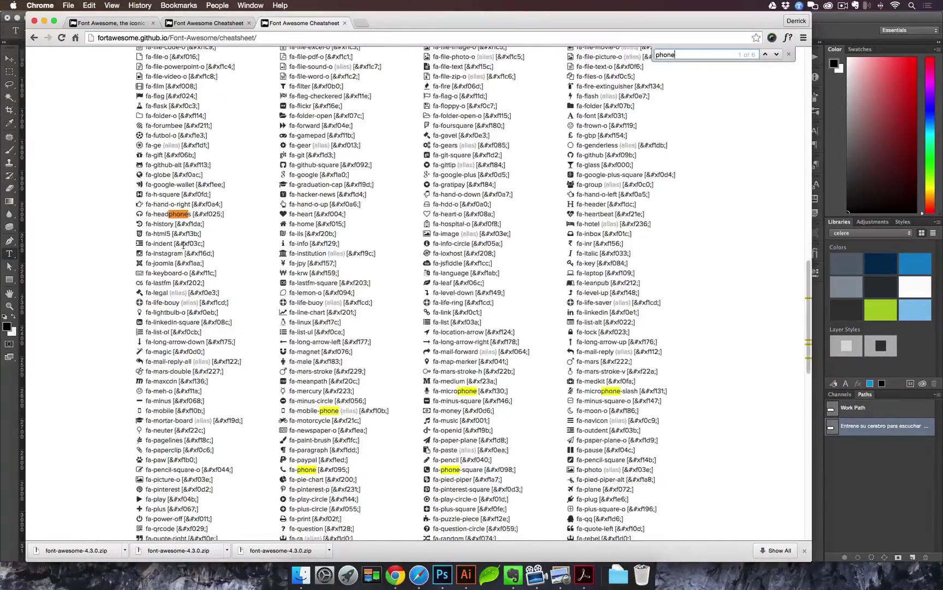
pyautogui.scroll(-1, 312, 374)
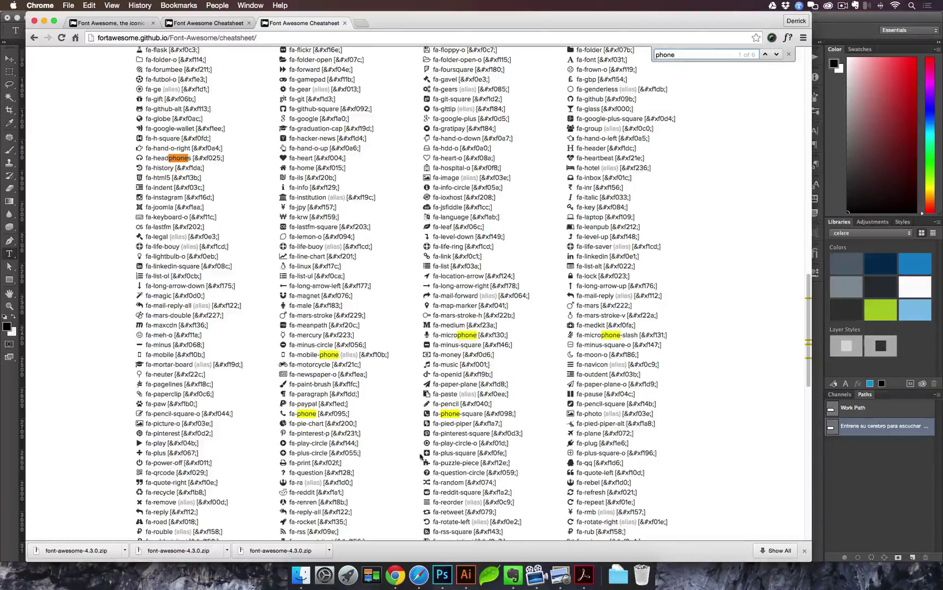
pyautogui.scroll(-1, 382, 458)
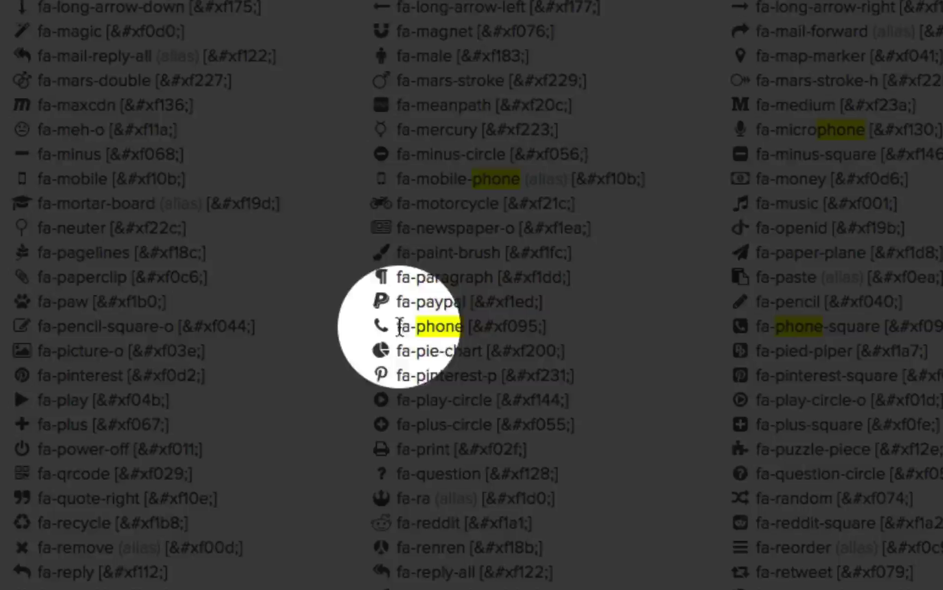
pyautogui.moveTo(385, 325); pyautogui.dragTo(372, 325)
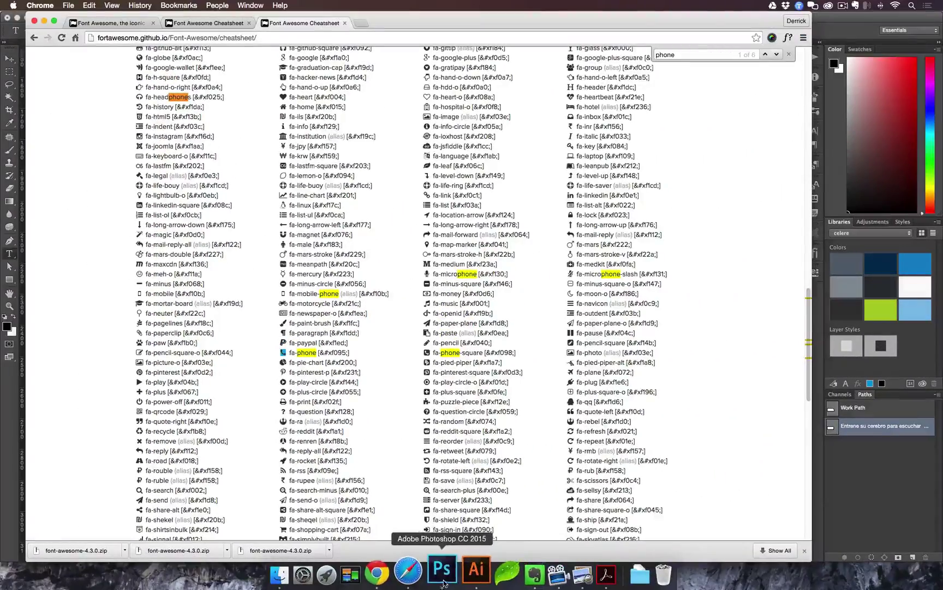
# - Paste the copied phone glyph in front of 'VA:' in the flyer's phone-number text
pyautogui.click(443, 579)
pyautogui.moveTo(479, 309); pyautogui.dragTo(370, 309)
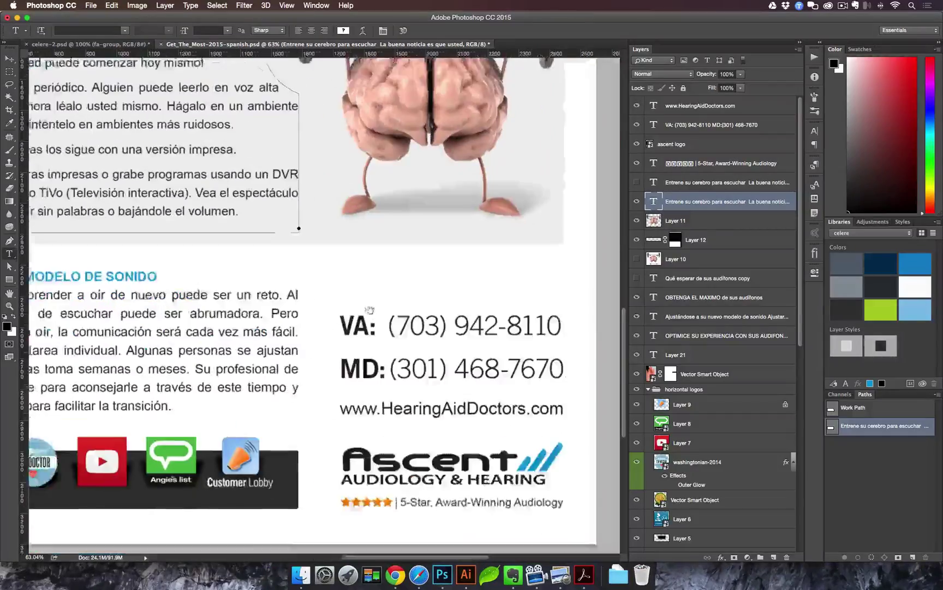
pyautogui.scroll(-2, 369, 310)
pyautogui.hscroll(3, 369, 310)
pyautogui.click(308, 300)
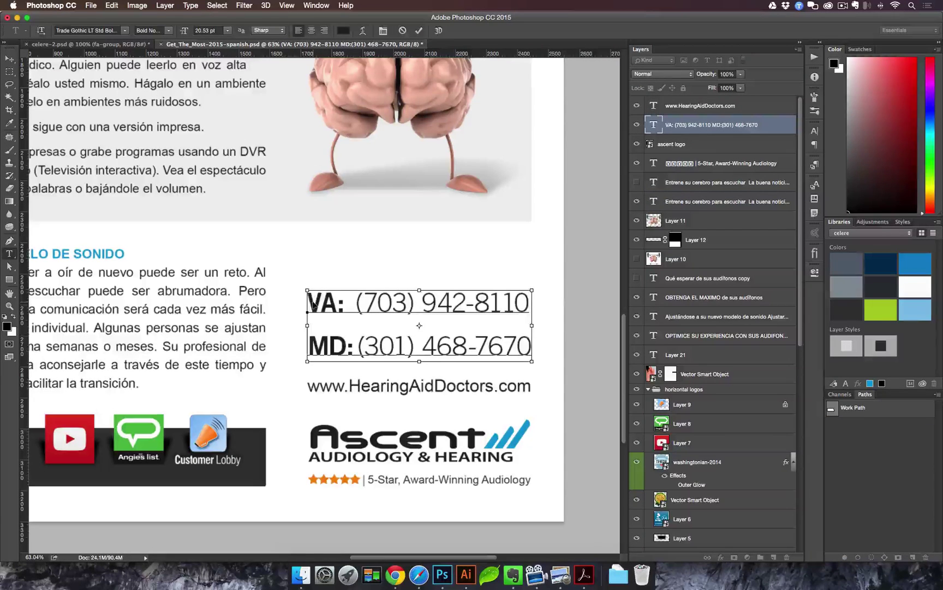
pyautogui.press('super+v')
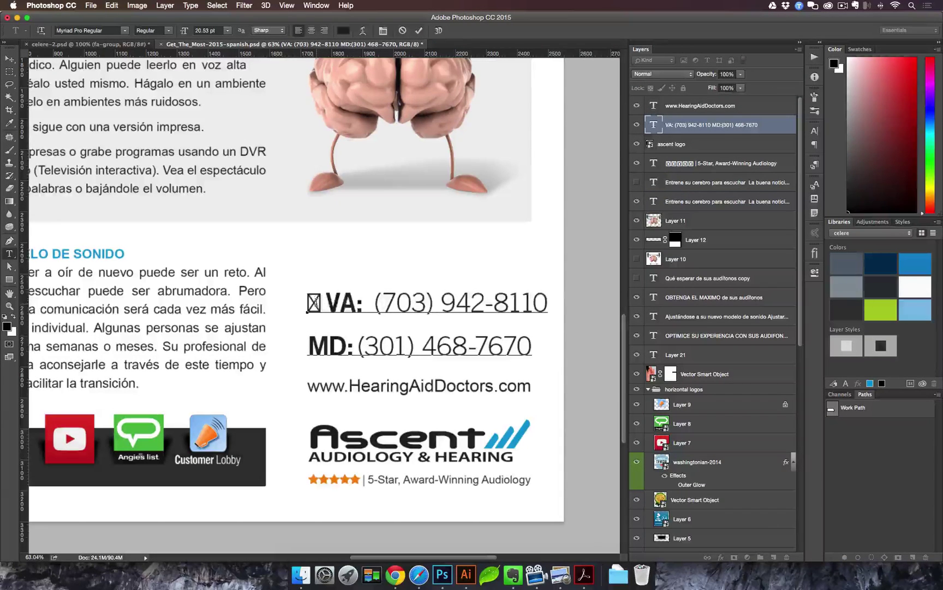
# - Set the pasted character to FontAwesome Regular so it shows as a phone icon
pyautogui.moveTo(314, 302); pyautogui.dragTo(286, 296)
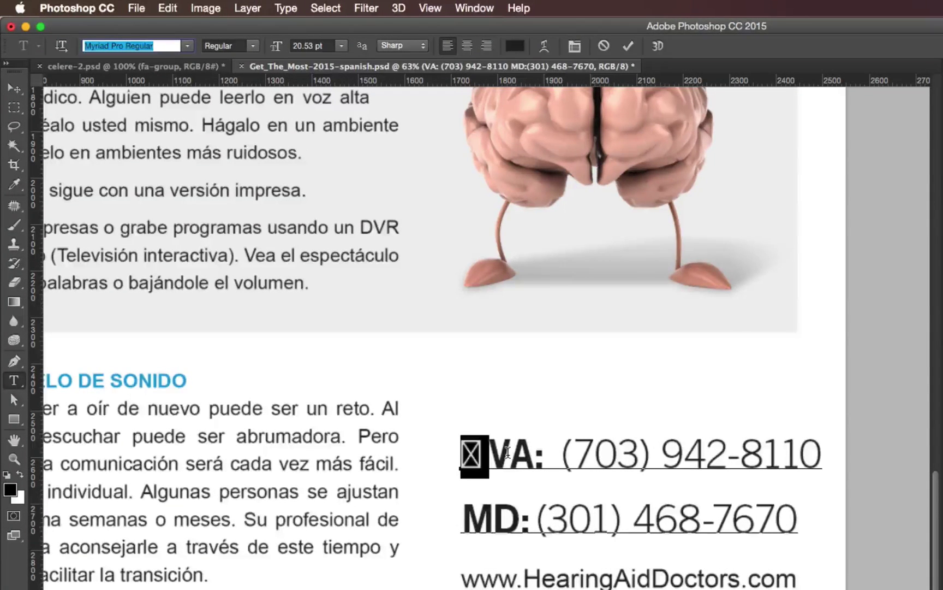
pyautogui.write('font')
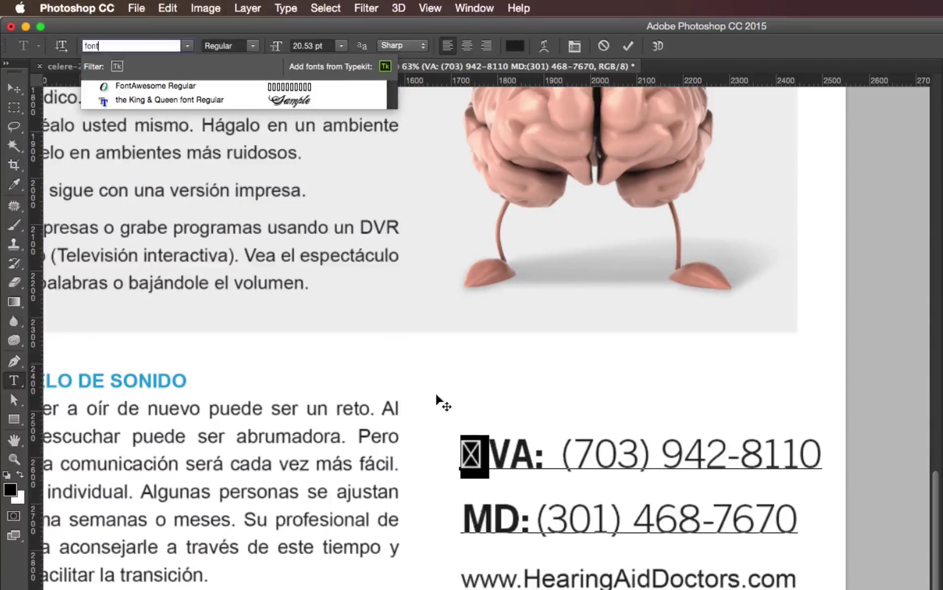
pyautogui.click(158, 85)
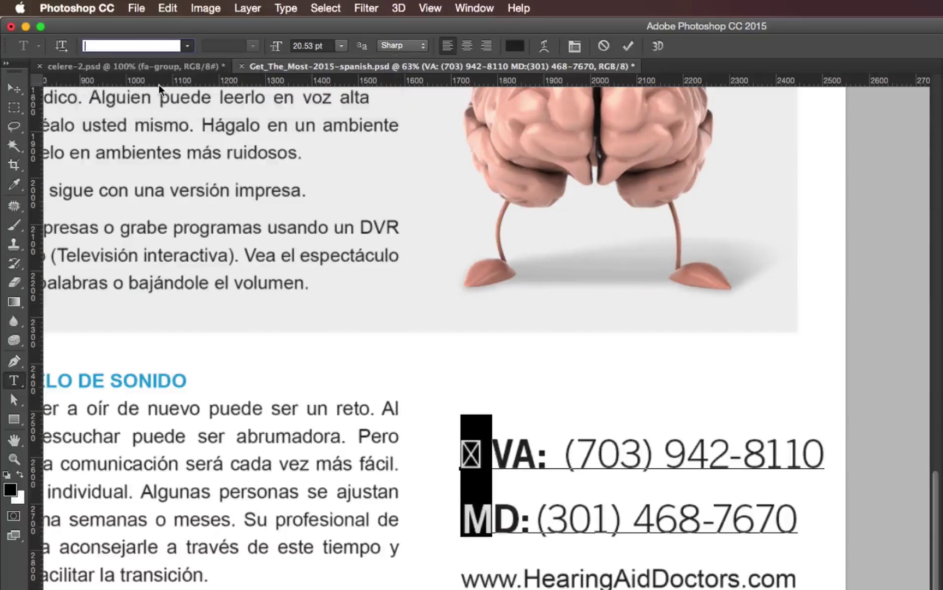
pyautogui.click(430, 409)
pyautogui.moveTo(502, 452); pyautogui.dragTo(442, 448)
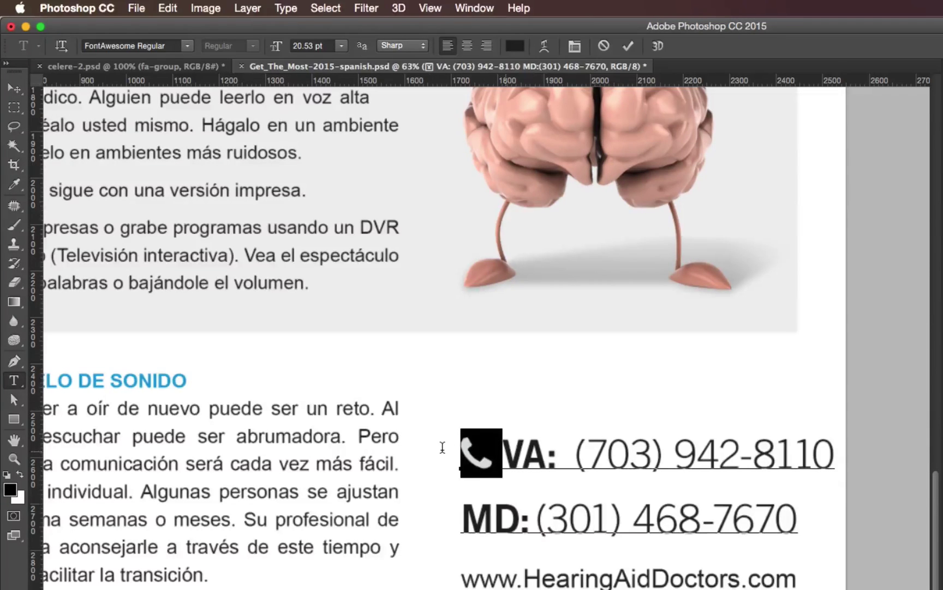
# - Resize the VA: phone icon down to 13.78 pt
pyautogui.click(573, 452)
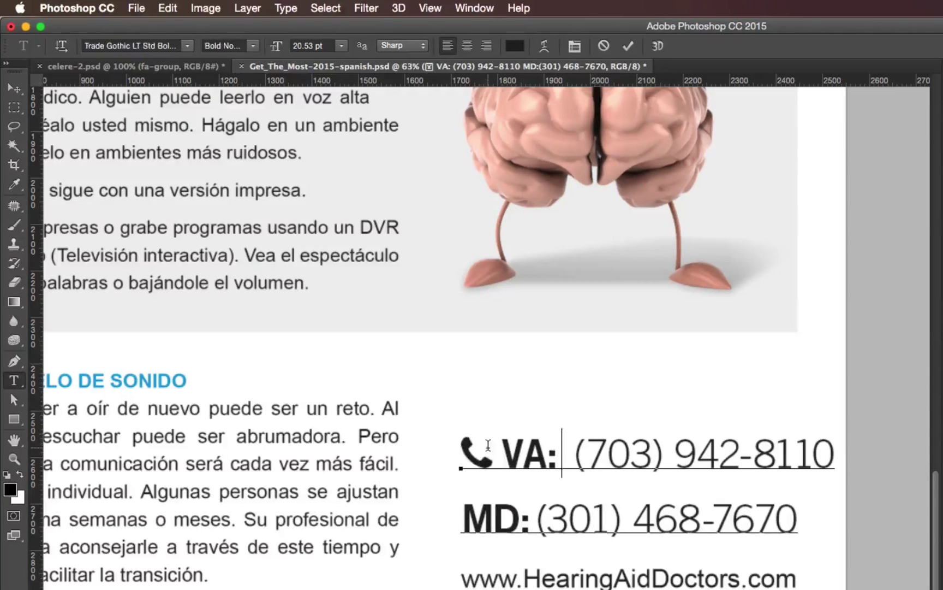
pyautogui.doubleClick(487, 448)
pyautogui.press('super+Return')
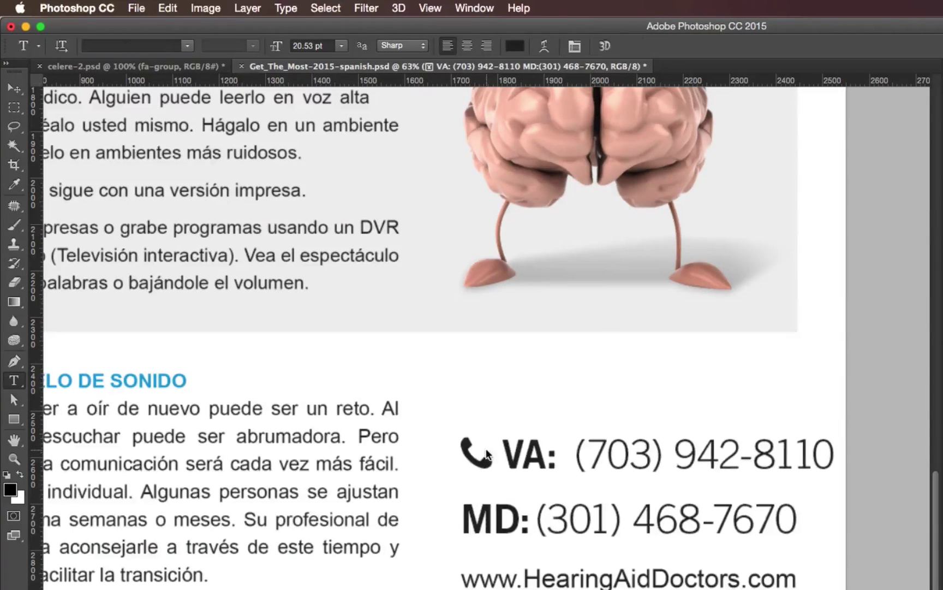
pyautogui.moveTo(496, 458); pyautogui.dragTo(587, 499)
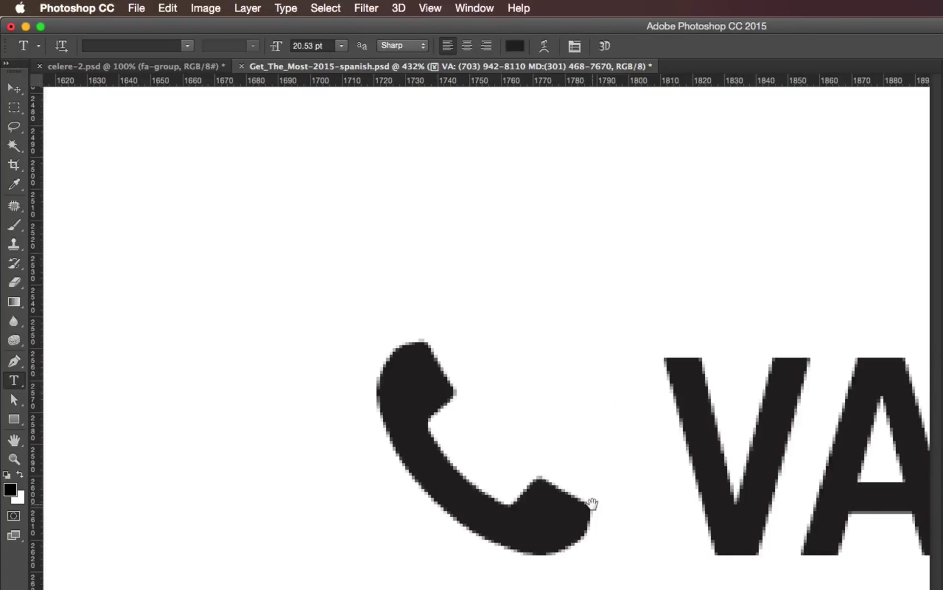
pyautogui.moveTo(635, 476); pyautogui.dragTo(432, 452)
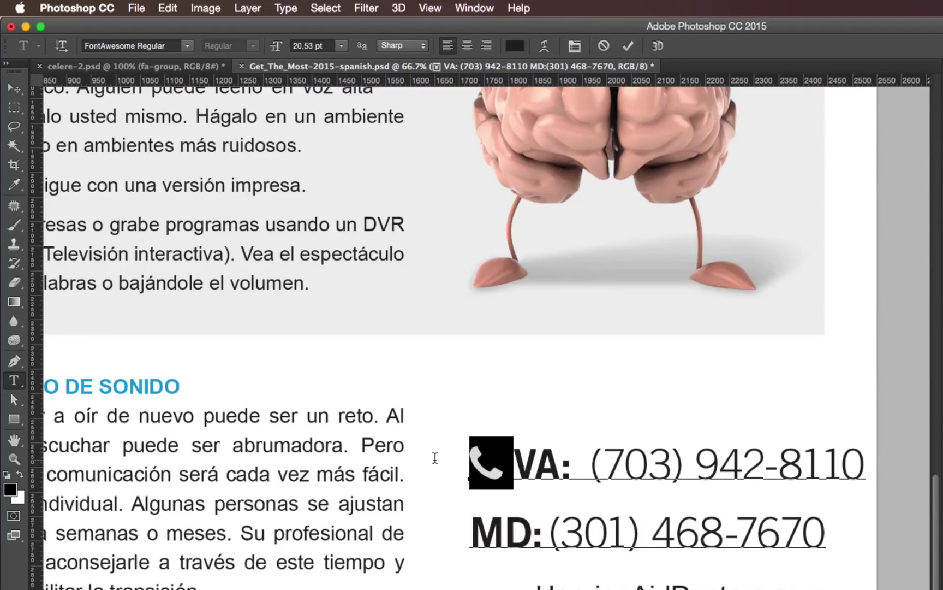
pyautogui.press('super')
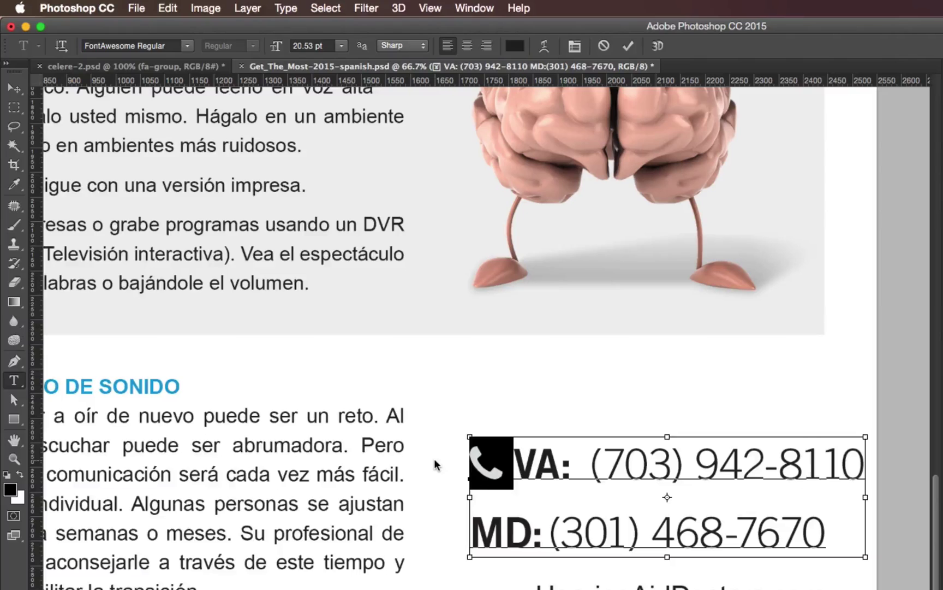
pyautogui.press('super+shift+comma')
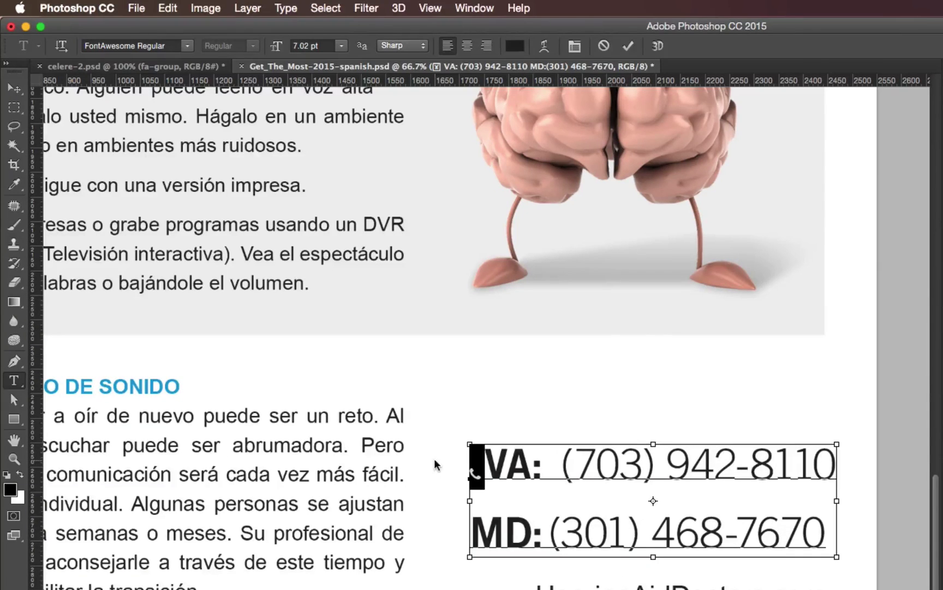
pyautogui.press('super+shift+period')
pyautogui.press('super+shift+period')
pyautogui.press('super+shift+period')
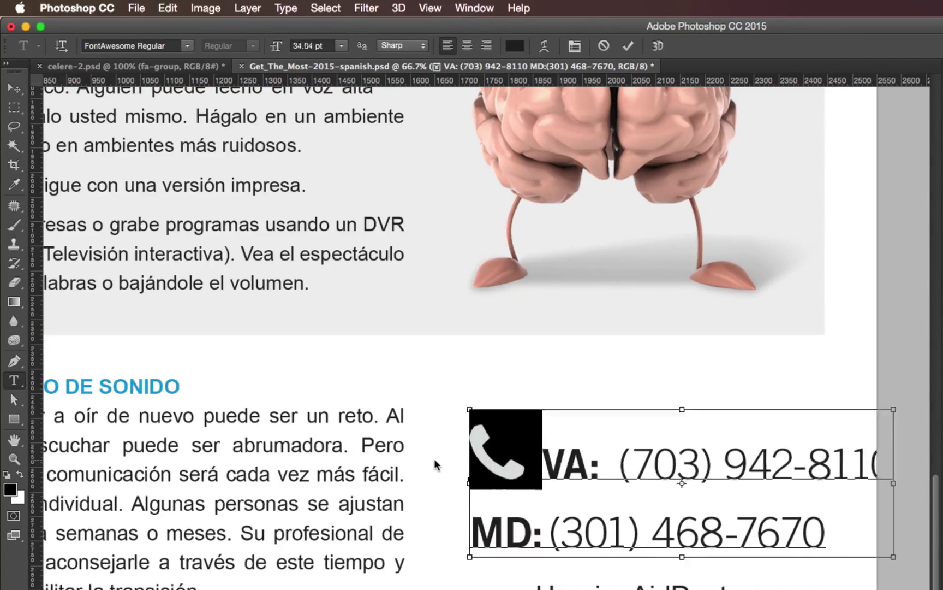
pyautogui.press('super+shift+comma')
pyautogui.press('super+shift+comma')
pyautogui.press('super+shift+comma')
pyautogui.press('super+shift+comma')
pyautogui.press('super+shift+period')
pyautogui.press('super+shift+period')
pyautogui.press('super+shift+period')
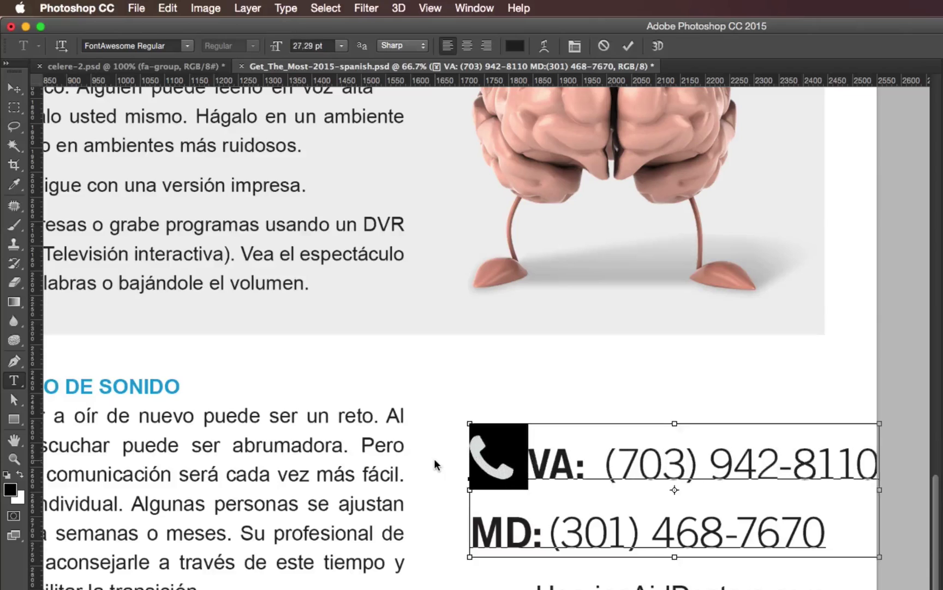
pyautogui.press('super+shift+comma')
pyautogui.press('super+shift+comma')
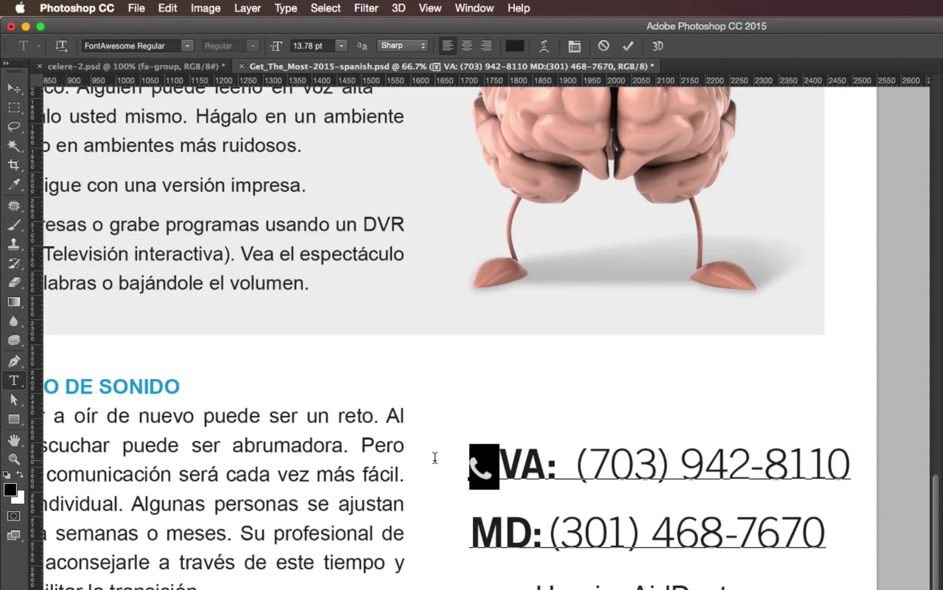
# - Copy the resized phone icon and paste it before 'MD:'
pyautogui.click(546, 454)
pyautogui.moveTo(502, 464); pyautogui.dragTo(456, 465)
pyautogui.press('super')
pyautogui.click(493, 526)
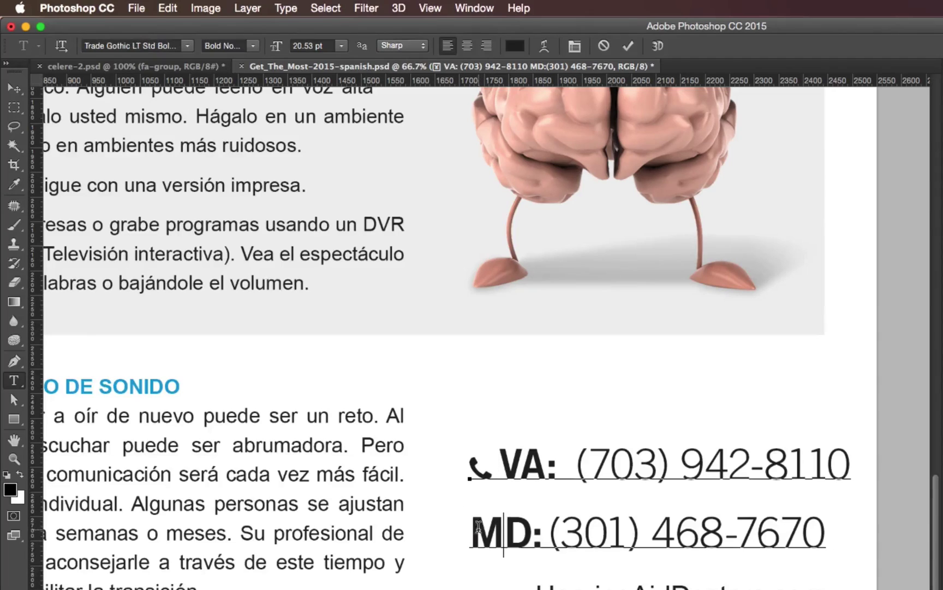
pyautogui.click(473, 527)
pyautogui.press('super+v')
pyautogui.press('super+Return')
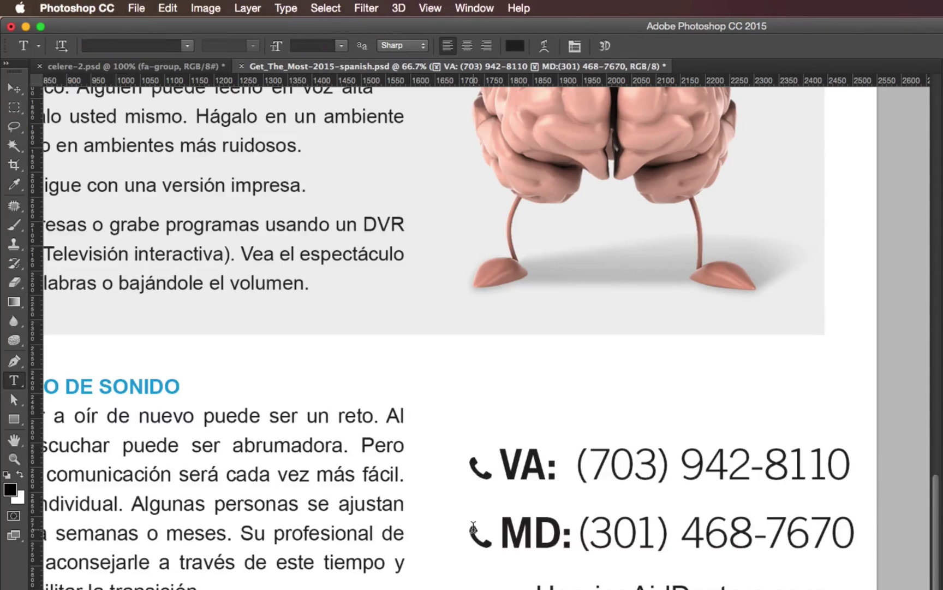
# - Scale both phone-number lines down to about 92.5% with Free Transform
pyautogui.press('v')
pyautogui.press('super+semicolon')
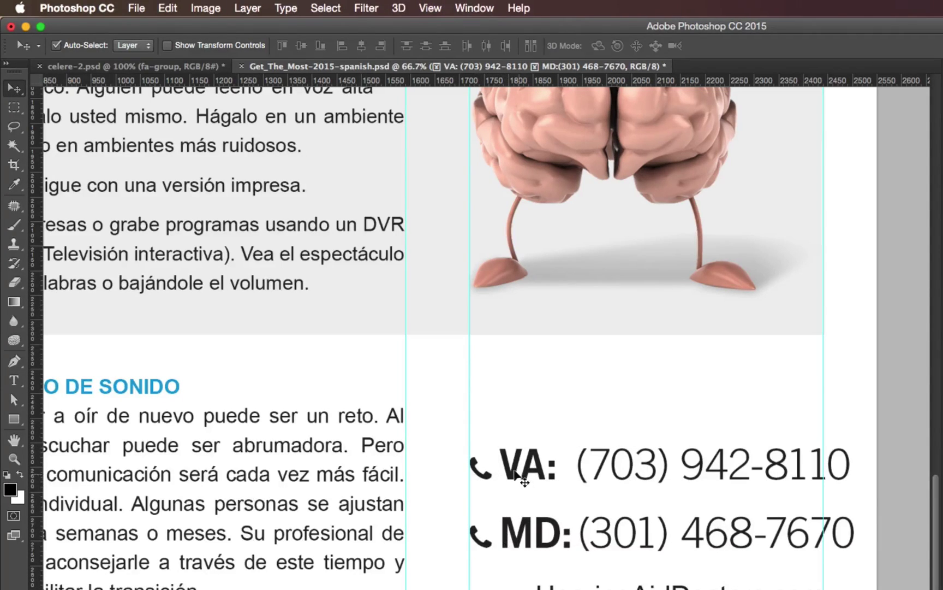
pyautogui.press('super+t')
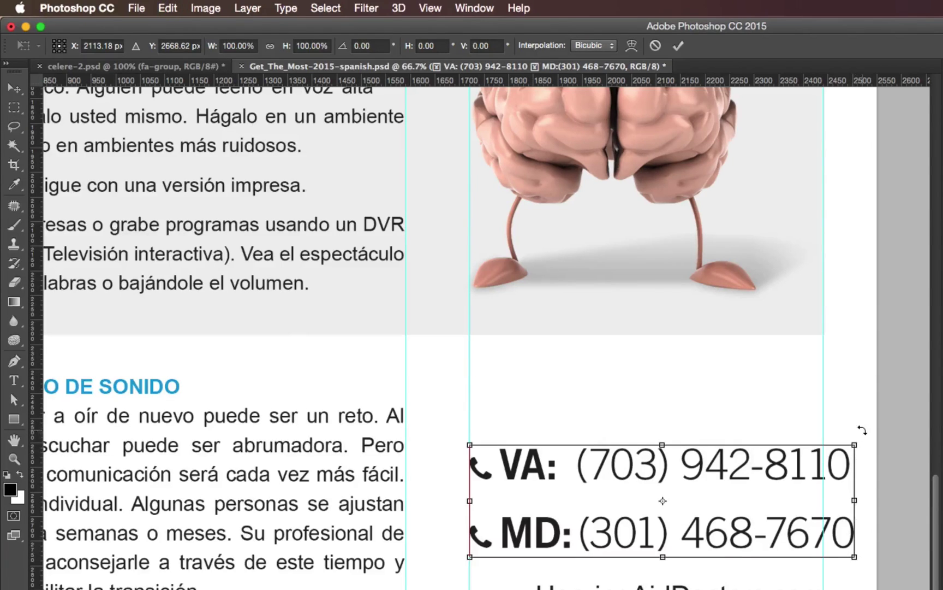
pyautogui.moveTo(855, 445); pyautogui.dragTo(827, 452)
pyautogui.press('Return')
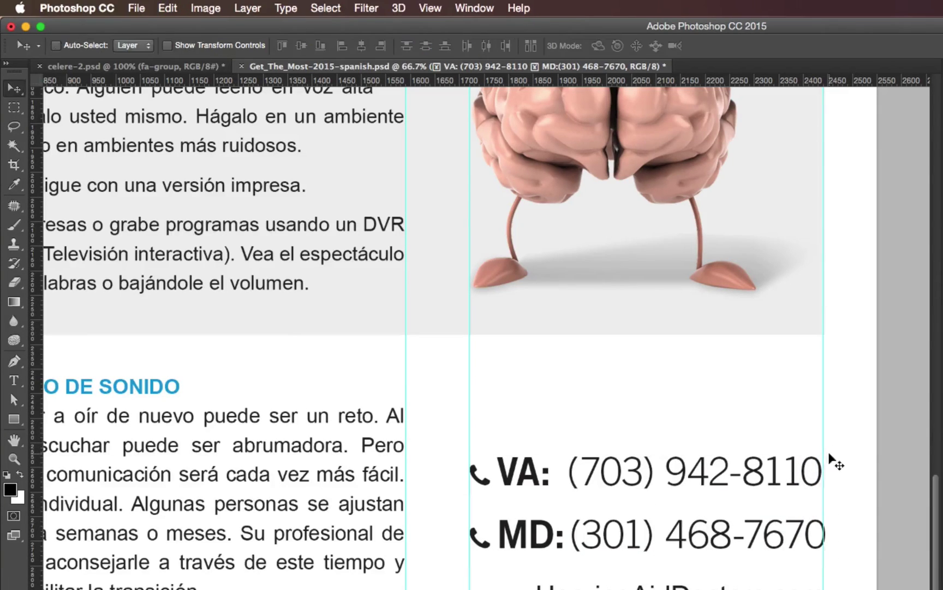
# - Zoom out and start editing the 'Entrene su cerebro' paragraph
pyautogui.scroll(2, 679, 448)
pyautogui.press('super+minus')
pyautogui.moveTo(525, 417); pyautogui.dragTo(538, 421)
pyautogui.scroll(2, 317, 341)
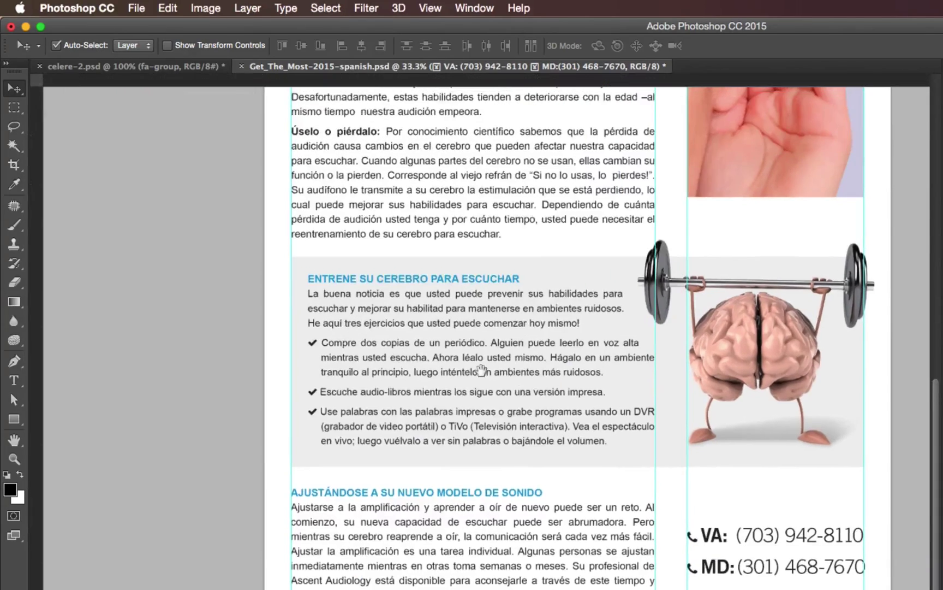
pyautogui.scroll(1, 317, 341)
pyautogui.press('t')
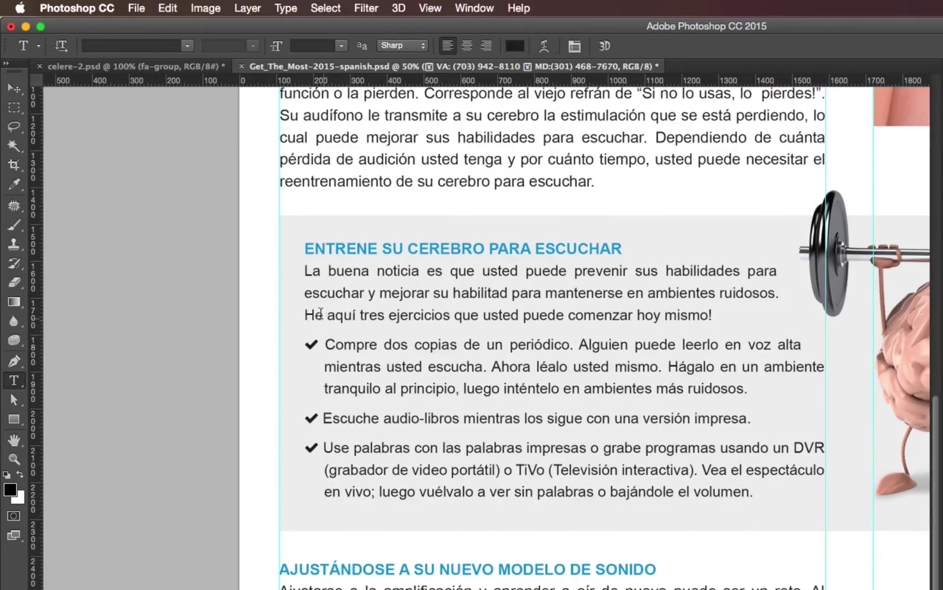
pyautogui.click(305, 271)
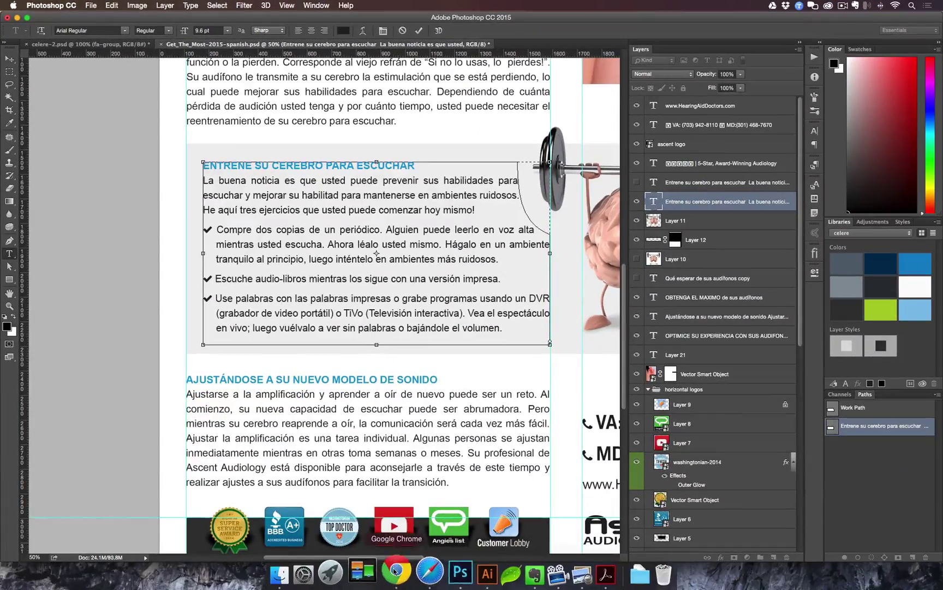
pyautogui.click(394, 570)
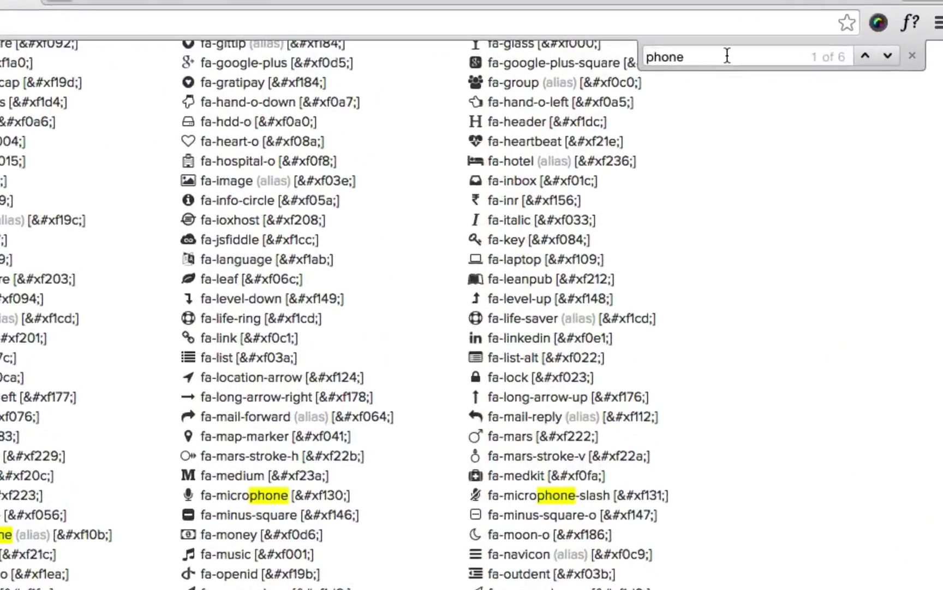
# - Search the cheatsheet for 'check' and select the fa-check glyph
pyautogui.doubleClick(696, 54)
pyautogui.write('check')
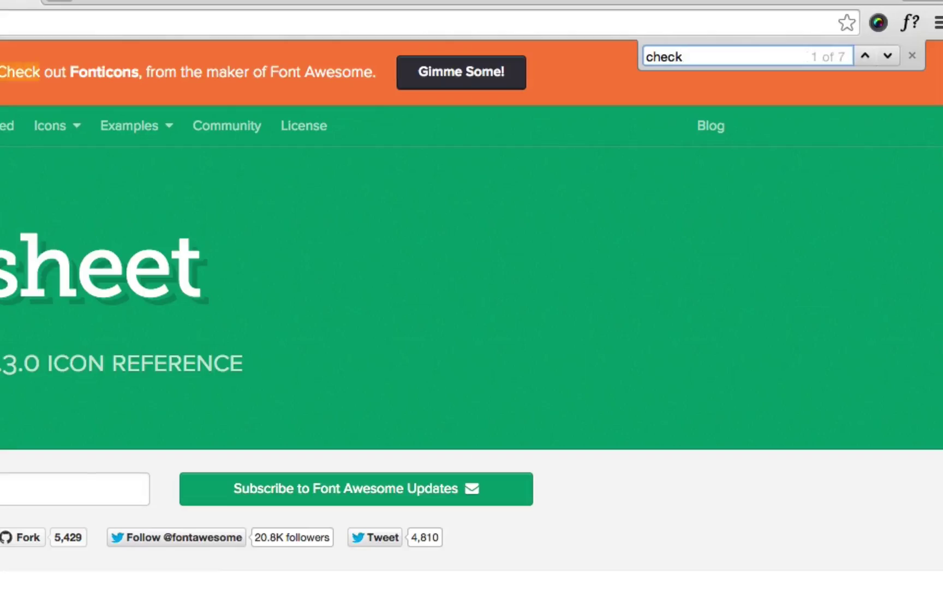
pyautogui.click(888, 57)
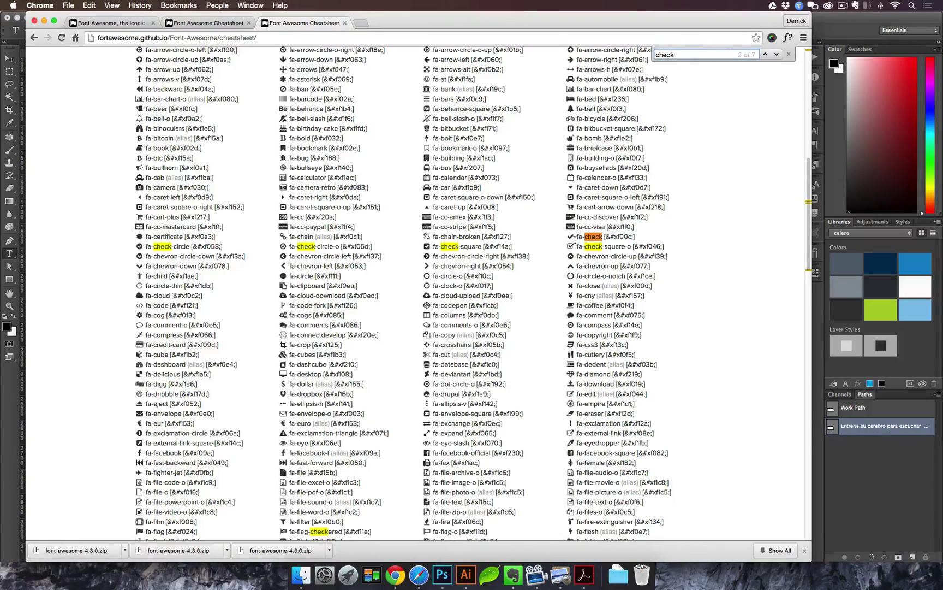
pyautogui.doubleClick(570, 236)
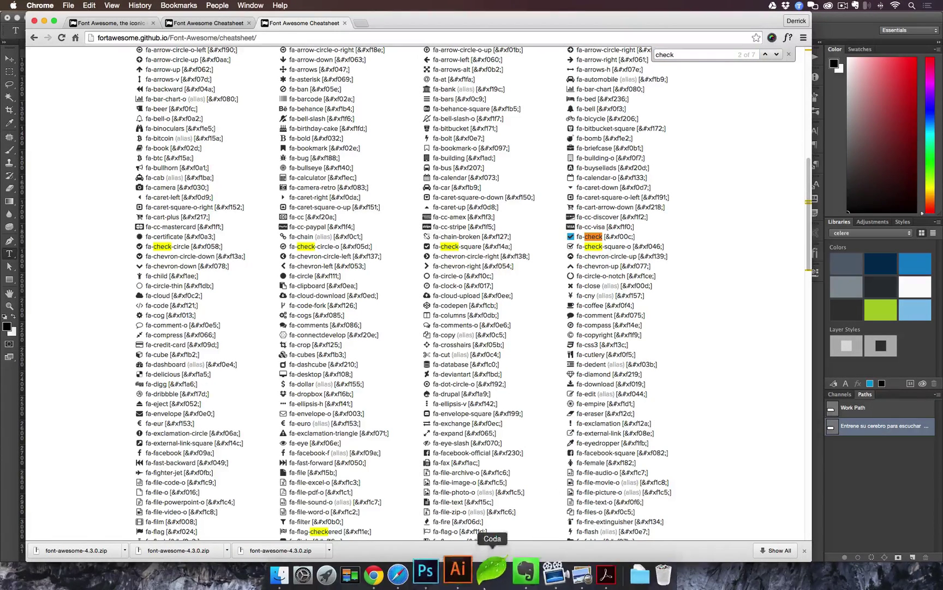
pyautogui.click(443, 574)
# - Set the box glyph before 'La buena noticia' to FontAwesome Regular, turning it into a checkmark
pyautogui.click(210, 179)
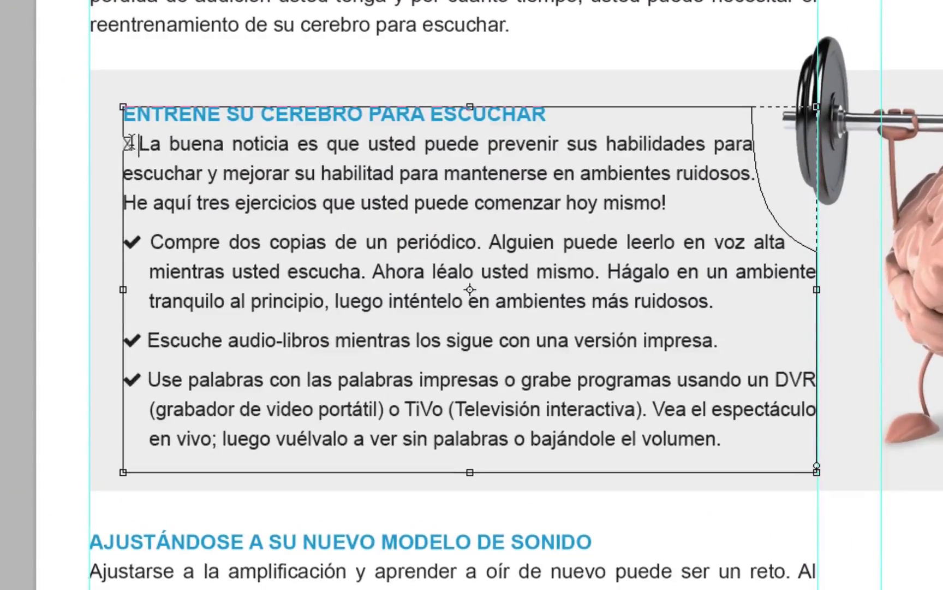
pyautogui.click(138, 143)
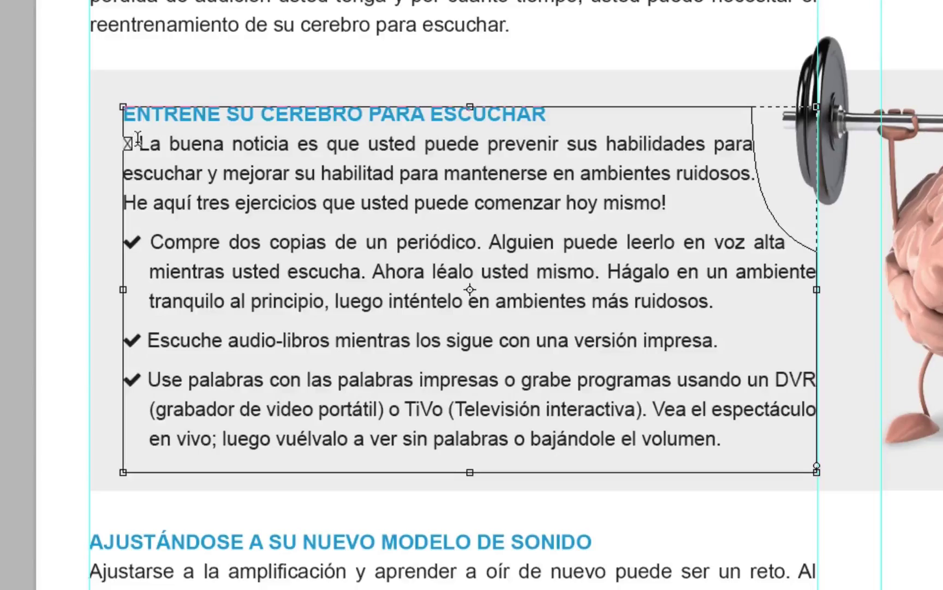
pyautogui.moveTo(139, 143); pyautogui.dragTo(78, 148)
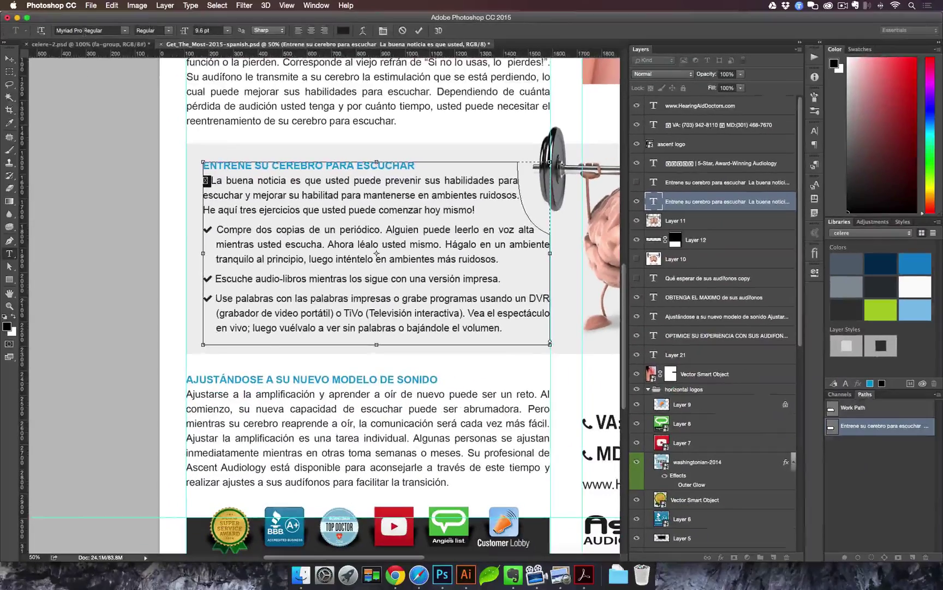
pyautogui.click(84, 30)
pyautogui.write('font')
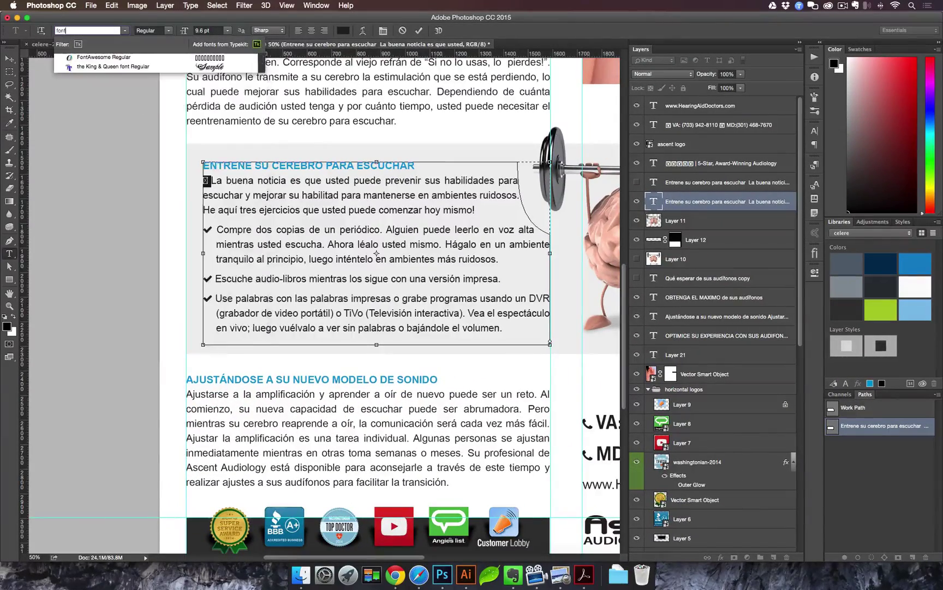
pyautogui.click(87, 58)
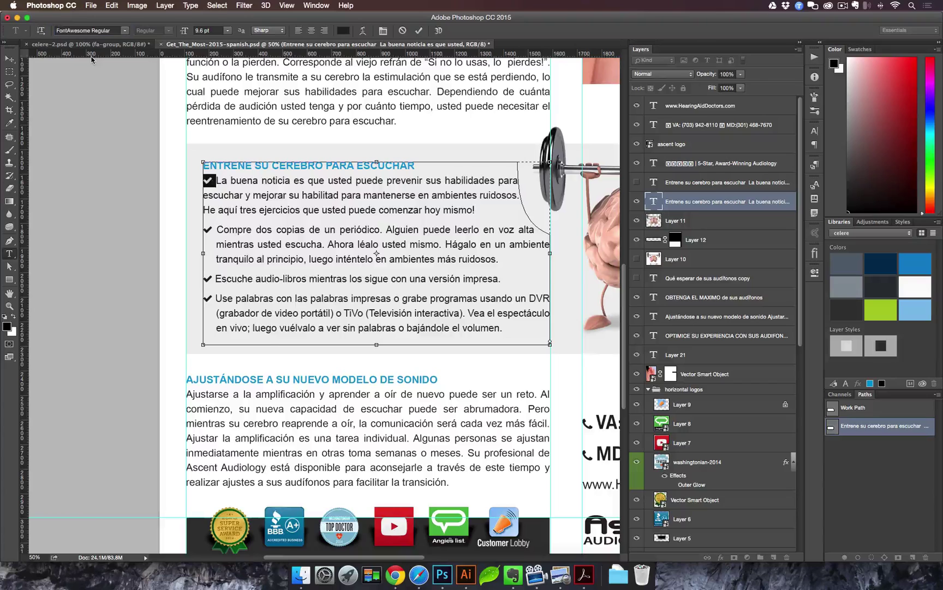
pyautogui.press('super+Return')
pyautogui.click(9, 59)
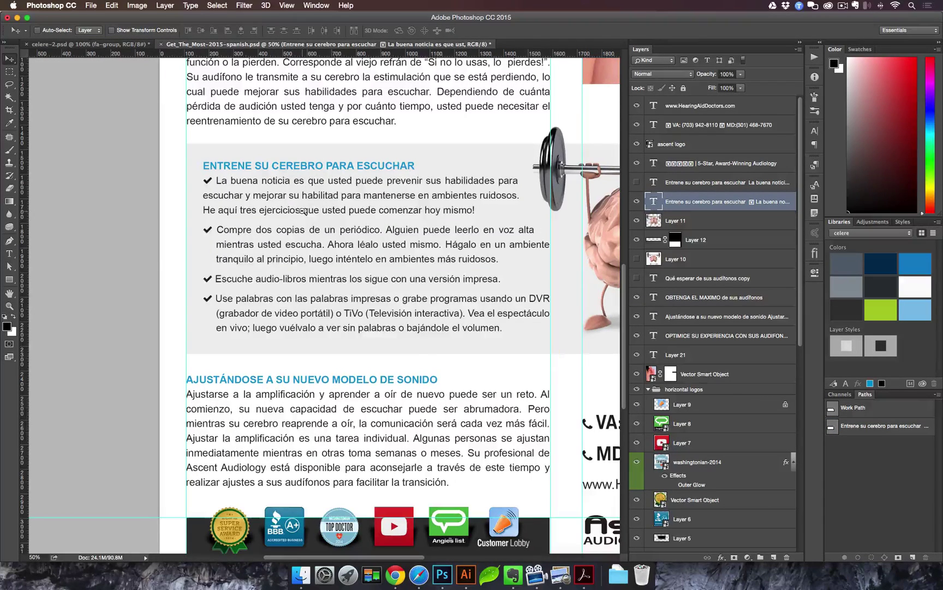
# - Switch to the celere-2.psd mockup and select the ProjectRPP text layer
pyautogui.hotkey('ctrl', 'Tab')
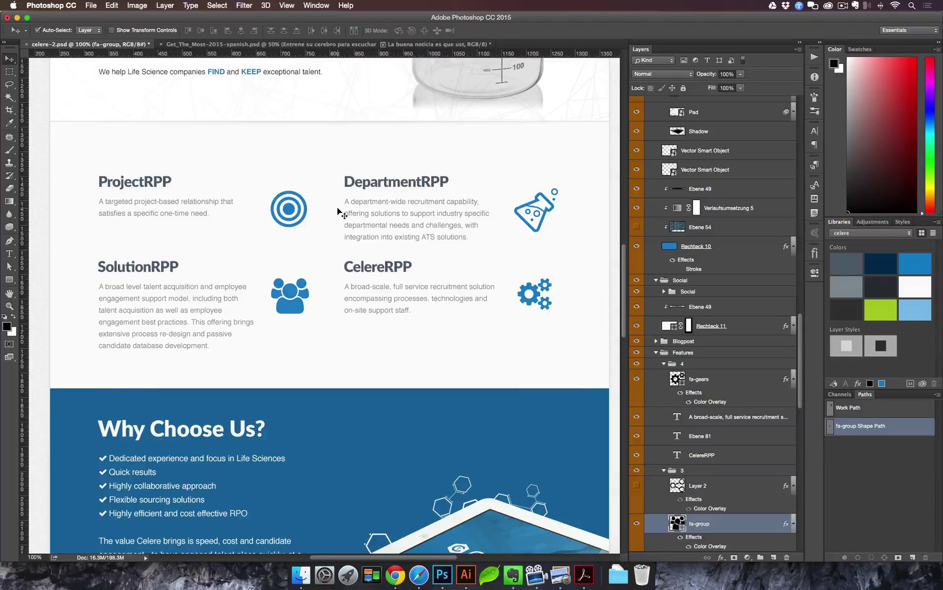
pyautogui.click(136, 186)
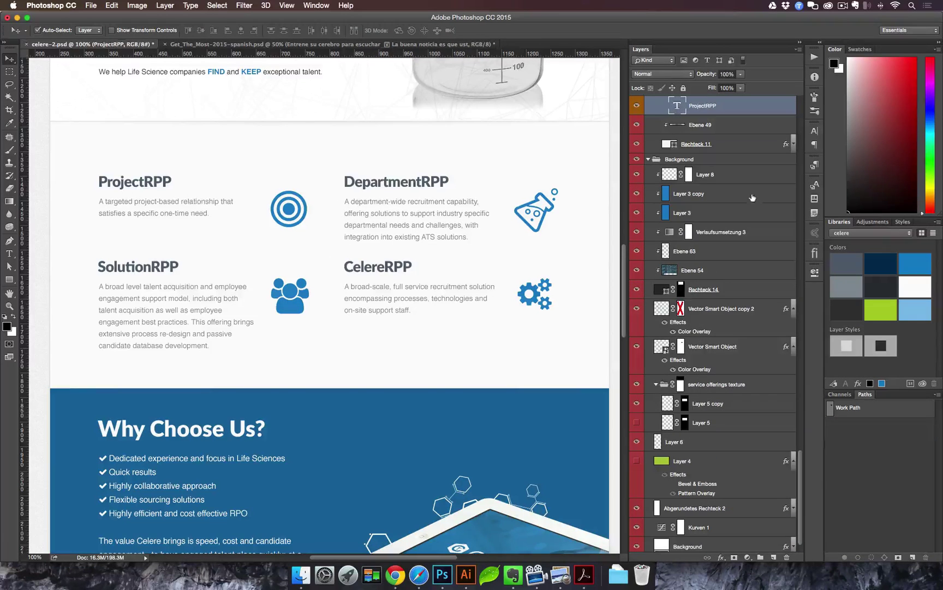
pyautogui.scroll(5, 658, 275)
pyautogui.scroll(-2, 658, 275)
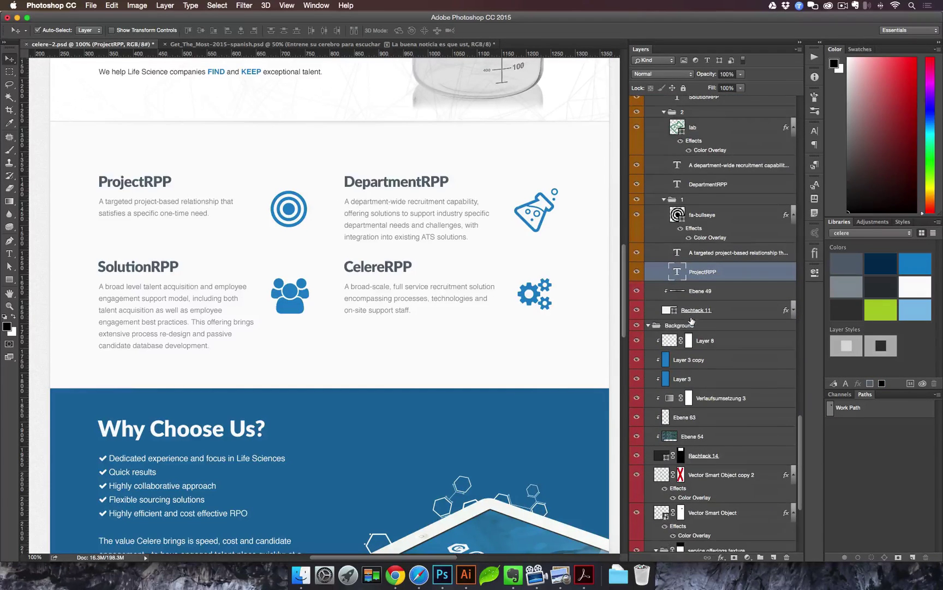
# - Add a text layer reading 'asdfasdf' above the ProjectRPP heading
pyautogui.press('t')
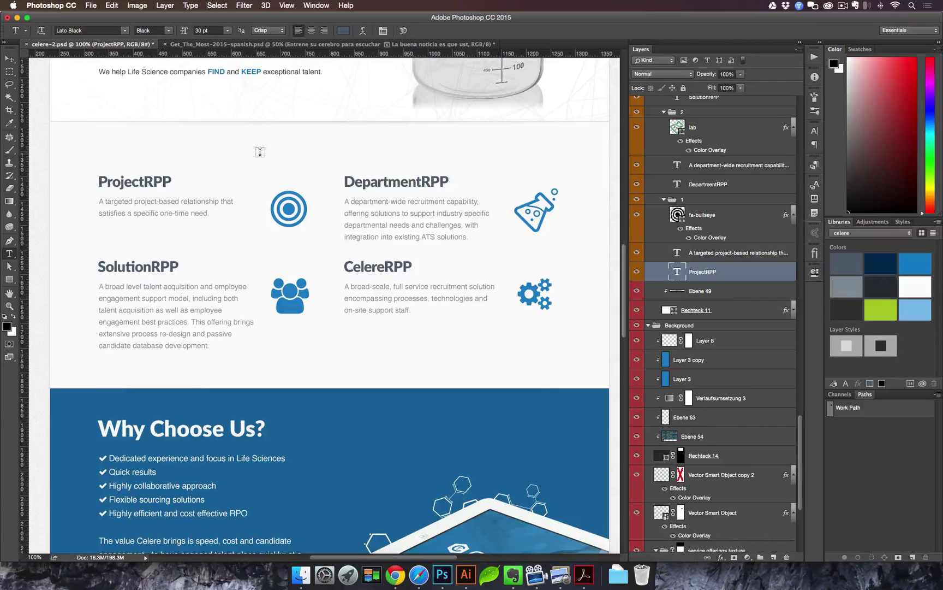
pyautogui.click(261, 154)
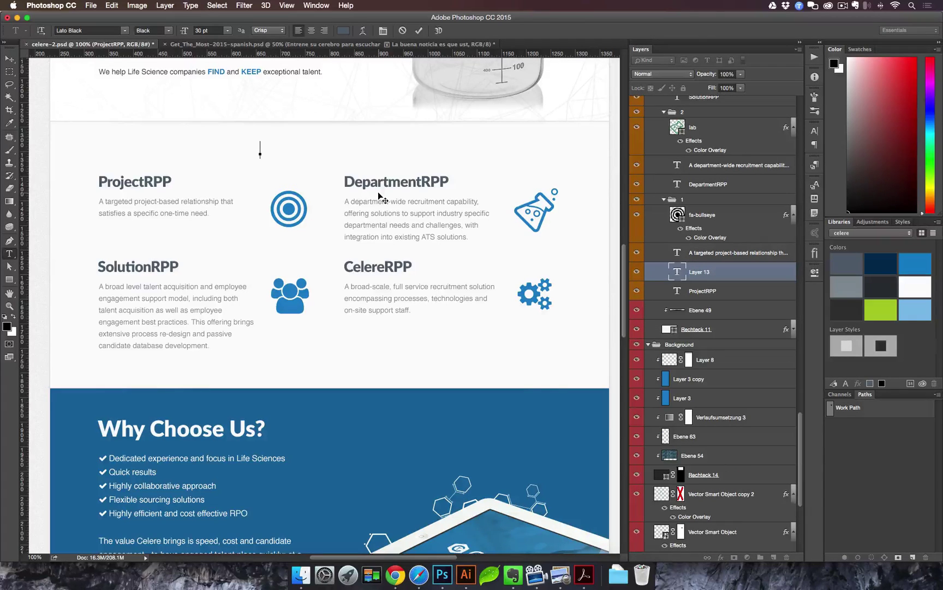
pyautogui.write('asdfasdf')
pyautogui.press('super+Return')
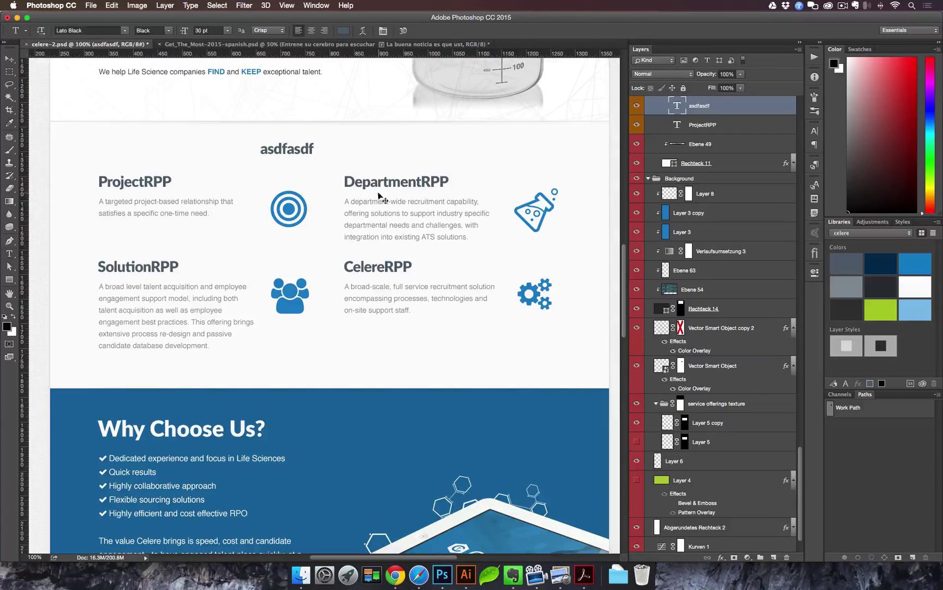
# - Search the Font Awesome cheatsheet in Chrome for 'bull' to locate fa-bullseye, then return to Photoshop
pyautogui.press('v')
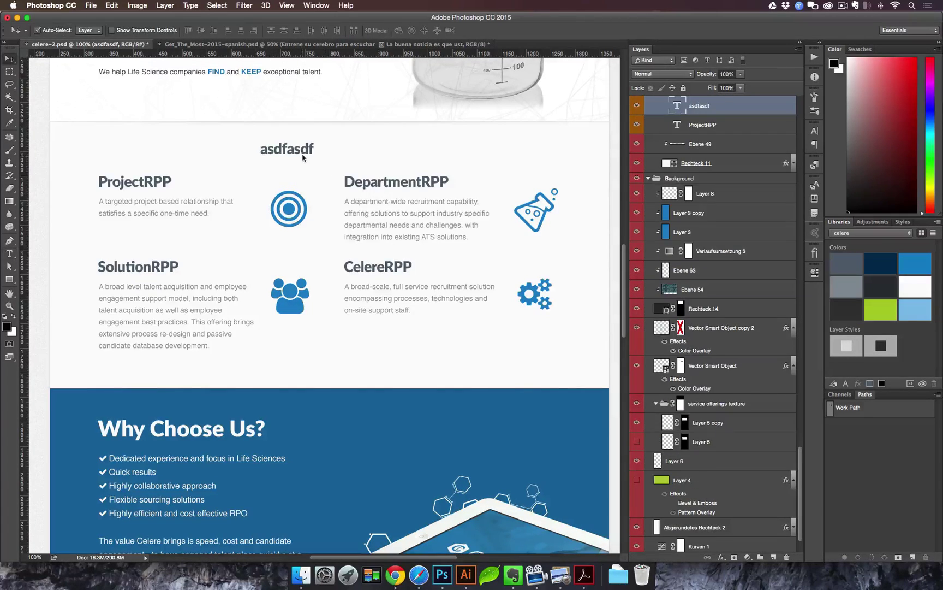
pyautogui.click(396, 575)
pyautogui.doubleClick(703, 55)
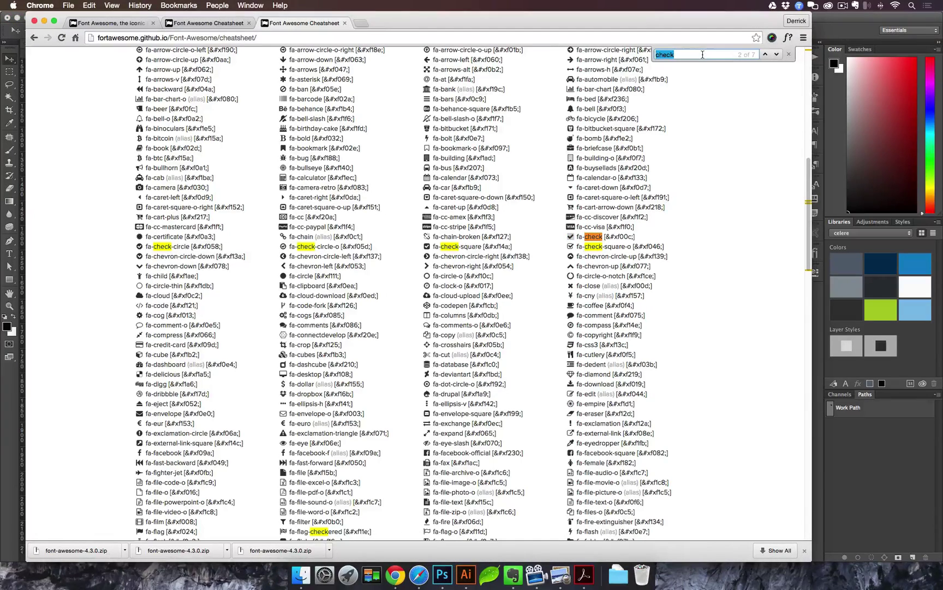
pyautogui.write('bull')
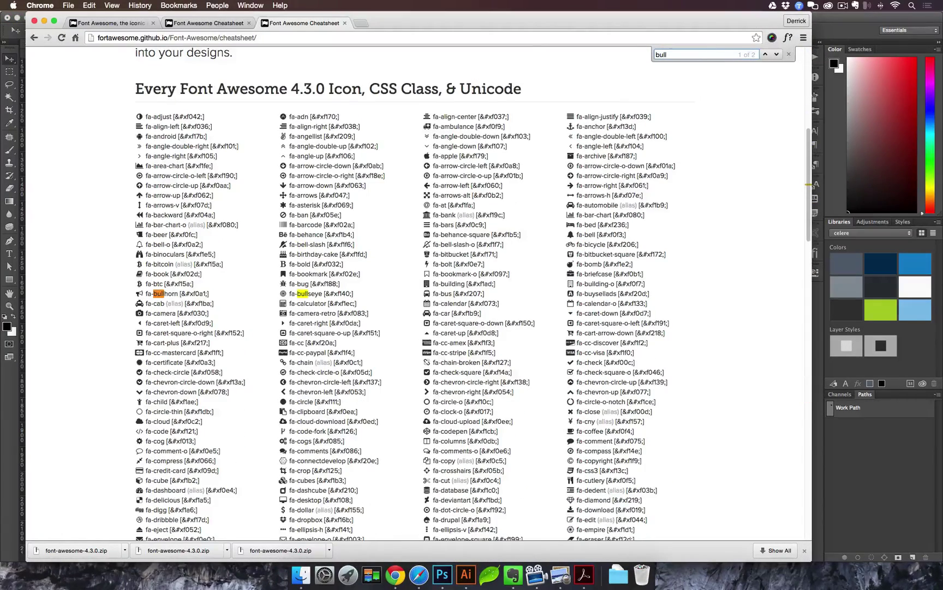
pyautogui.click(283, 293)
pyautogui.click(815, 251)
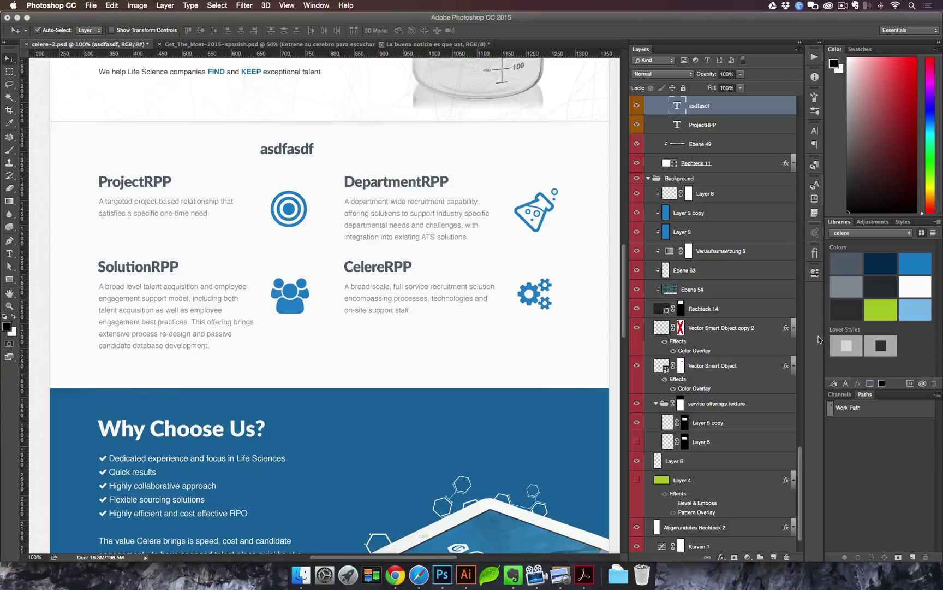
# - Replace the 'asdfasdf' text with the pasted bullseye glyph in FontAwesome Regular
pyautogui.click(295, 147)
pyautogui.doubleClick(294, 148)
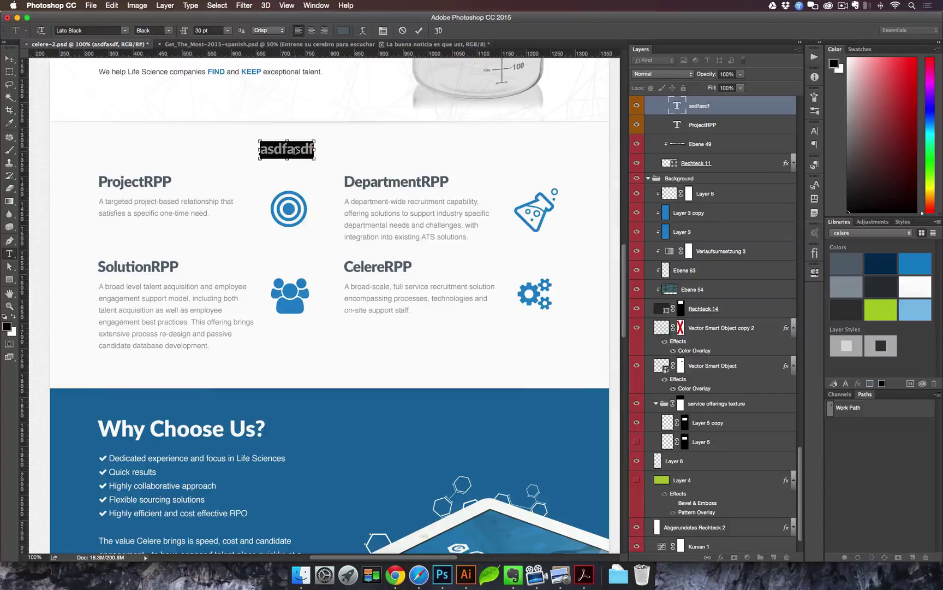
pyautogui.press('super+v')
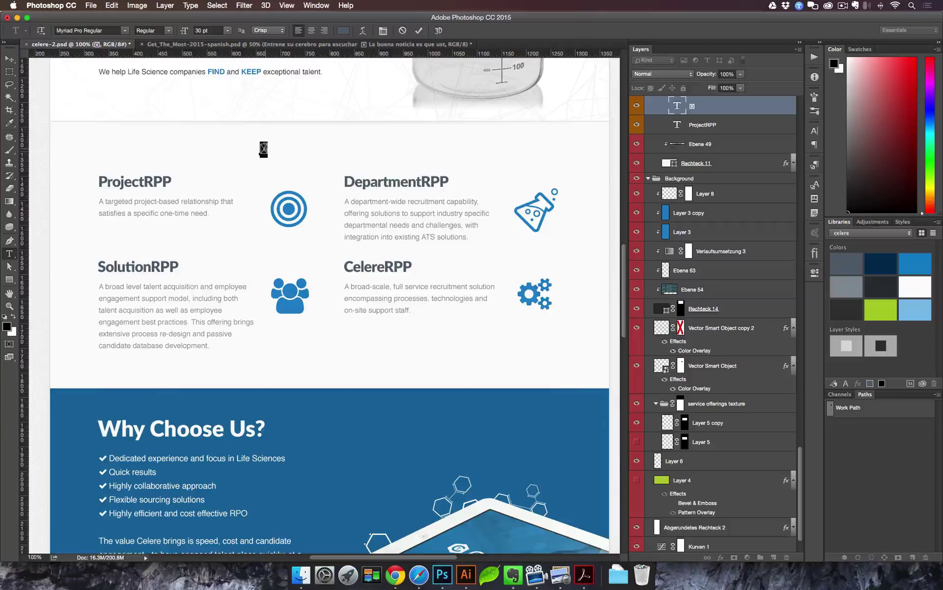
pyautogui.click(103, 30)
pyautogui.write('font')
pyautogui.press('Return')
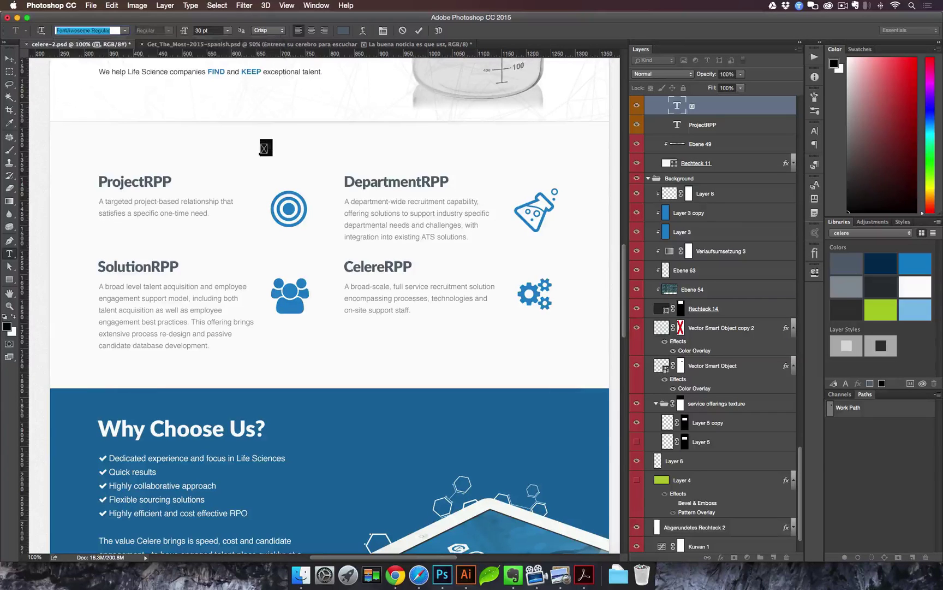
pyautogui.press('super+Return')
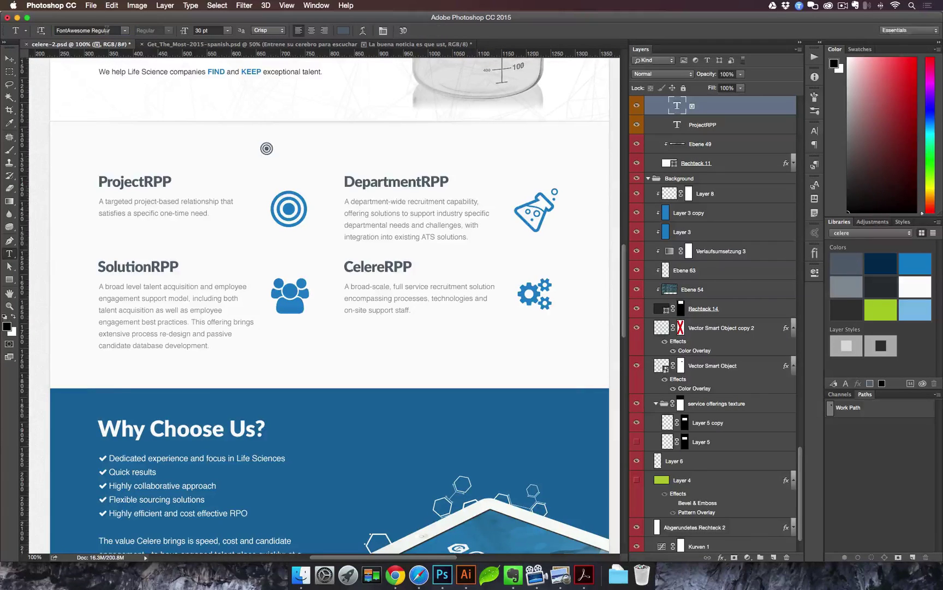
# - Scale the bullseye icon up, then delete the test icon layer
pyautogui.press('super+t')
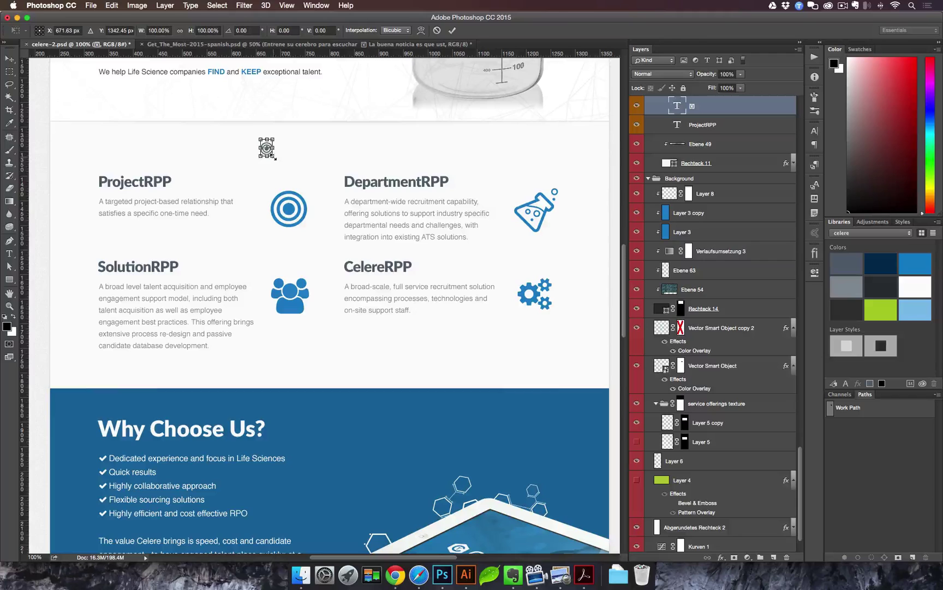
pyautogui.moveTo(275, 158)
pyautogui.mouseDown()
pyautogui.moveTo(291, 156)
pyautogui.moveTo(293, 211)
pyautogui.moveTo(288, 163)
pyautogui.mouseUp()
pyautogui.press('Return')
pyautogui.press('Delete')
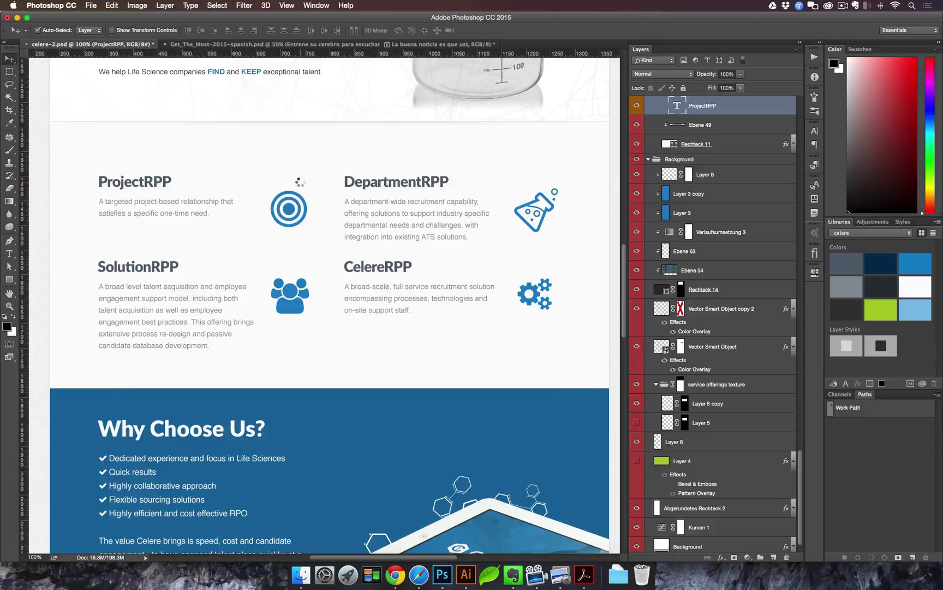
# - Scroll the live Celere site to the Recruitment Process Partner section and compare it with the mockup
pyautogui.click(419, 575)
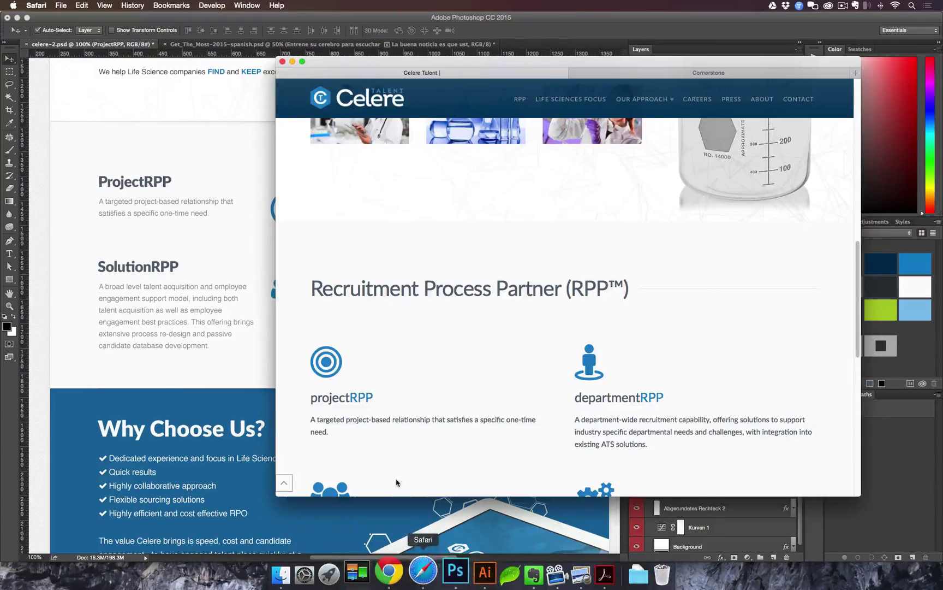
pyautogui.scroll(15, 389, 279)
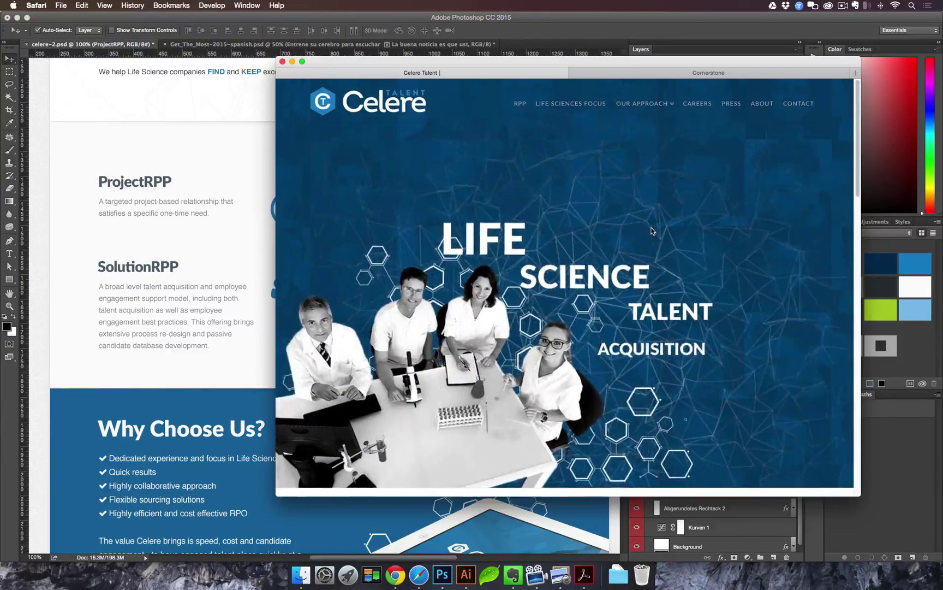
pyautogui.moveTo(610, 64); pyautogui.dragTo(589, 36)
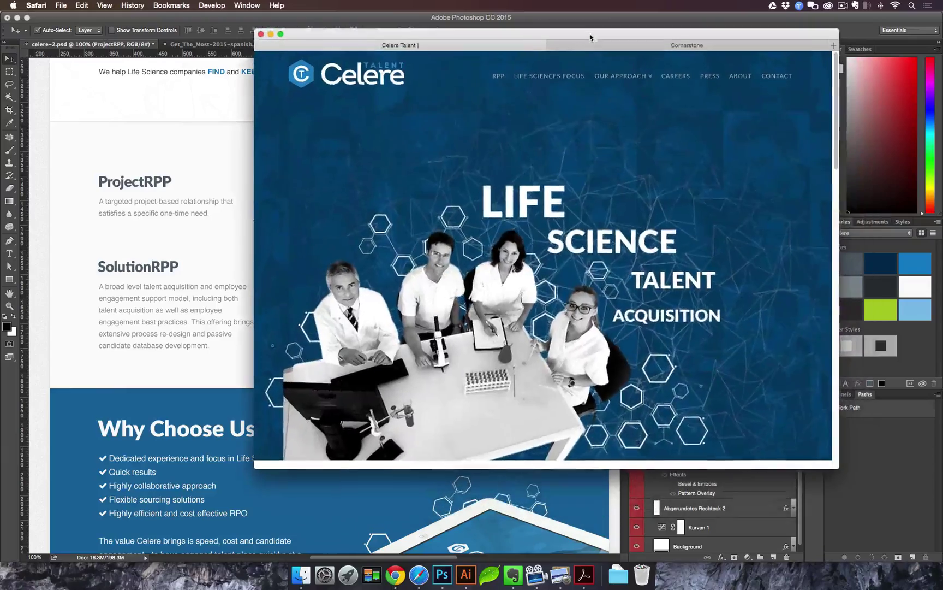
pyautogui.scroll(-1, 597, 288)
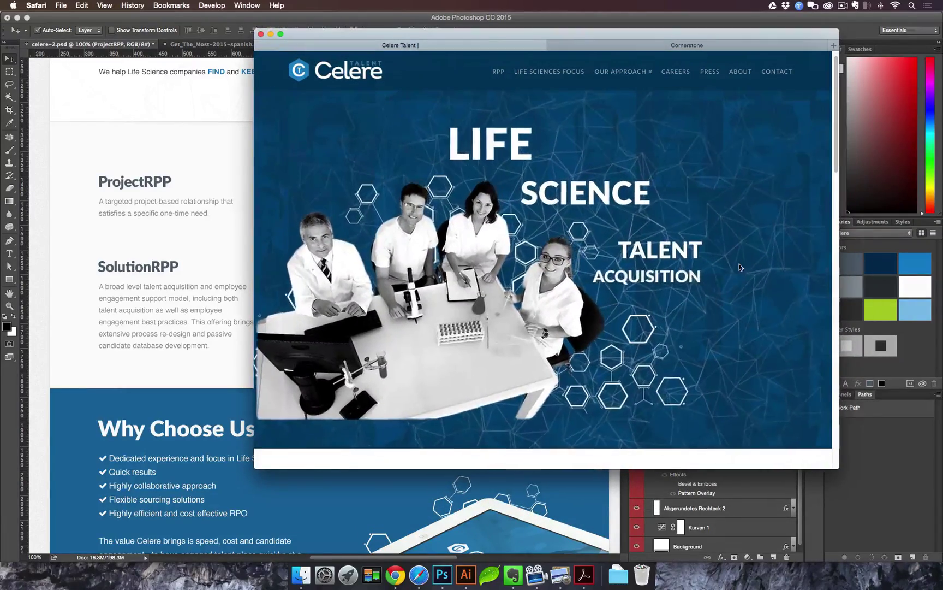
pyautogui.scroll(-2, 738, 244)
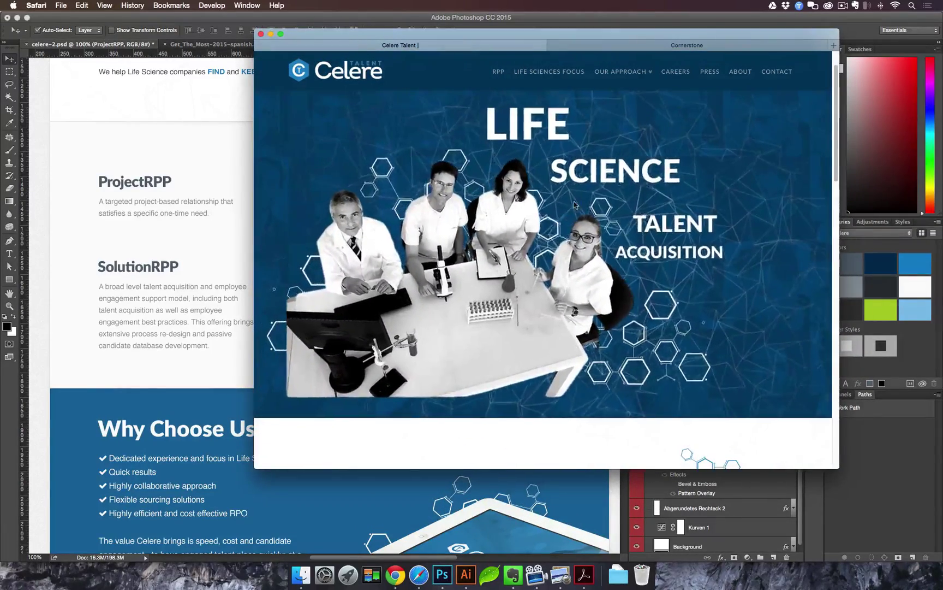
pyautogui.scroll(-5, 697, 242)
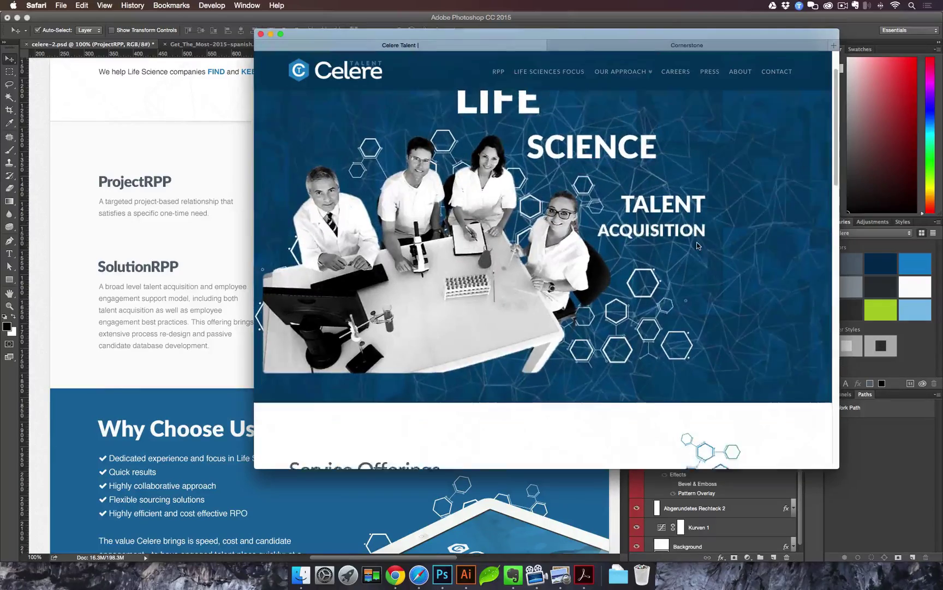
pyautogui.scroll(-15, 697, 242)
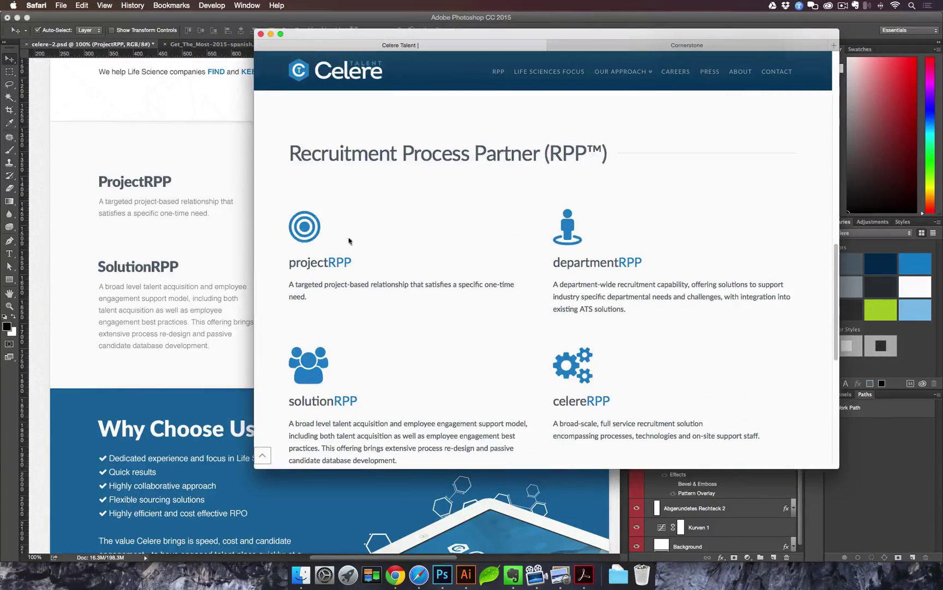
pyautogui.click(206, 236)
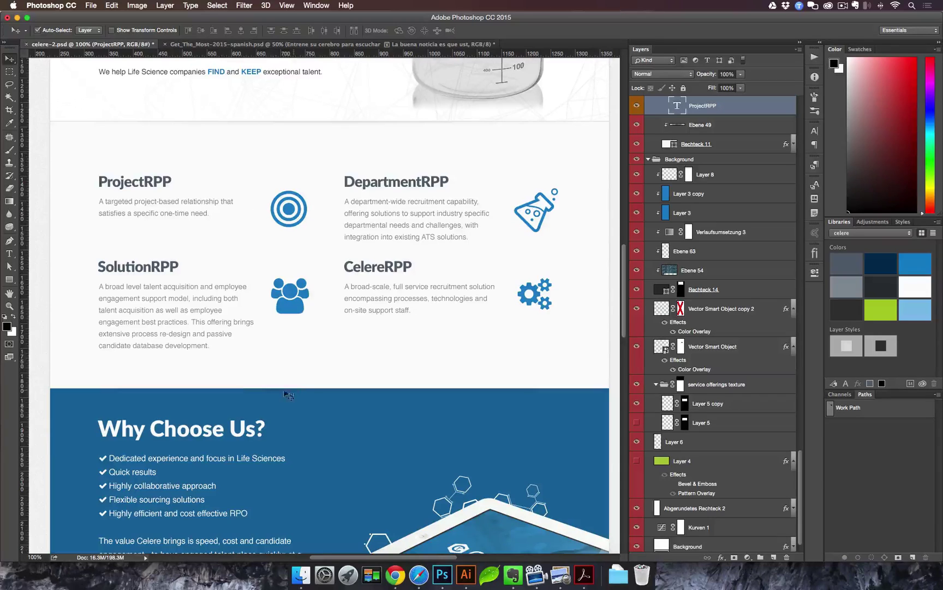
pyautogui.click(418, 575)
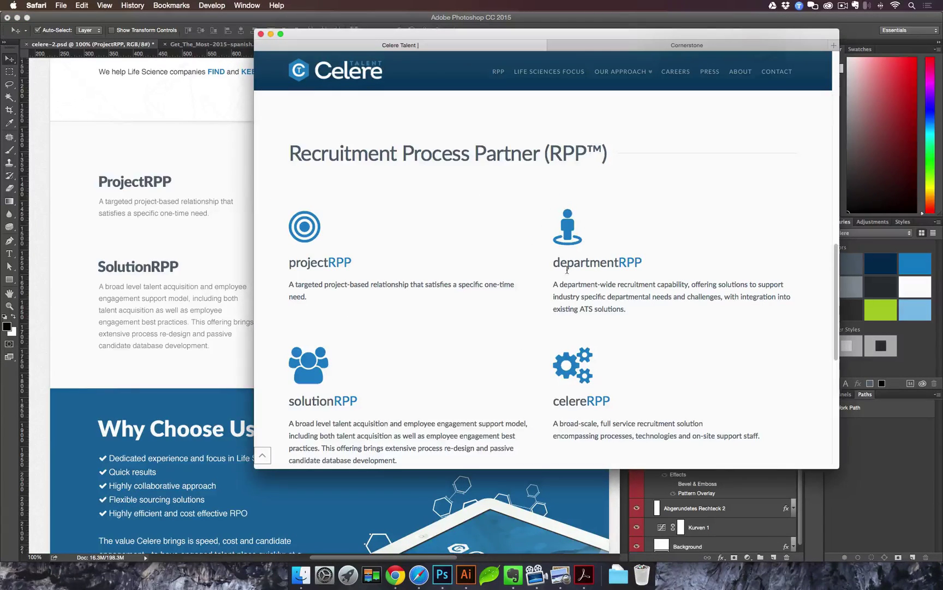
# - In Cornerstone, try the checkbox, rupee, caret-down square and compass icons on projectRPP
pyautogui.click(586, 51)
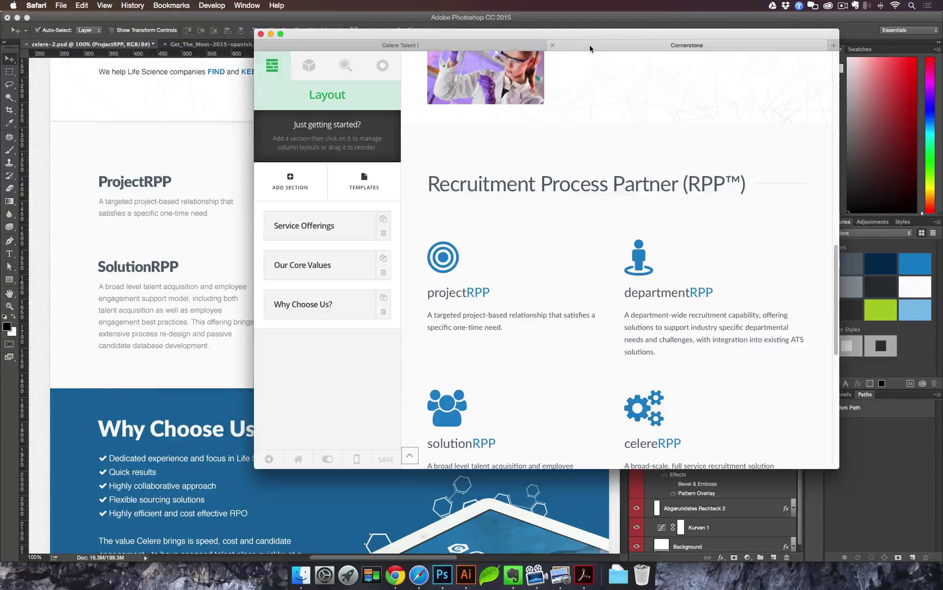
pyautogui.moveTo(593, 38); pyautogui.dragTo(613, 35)
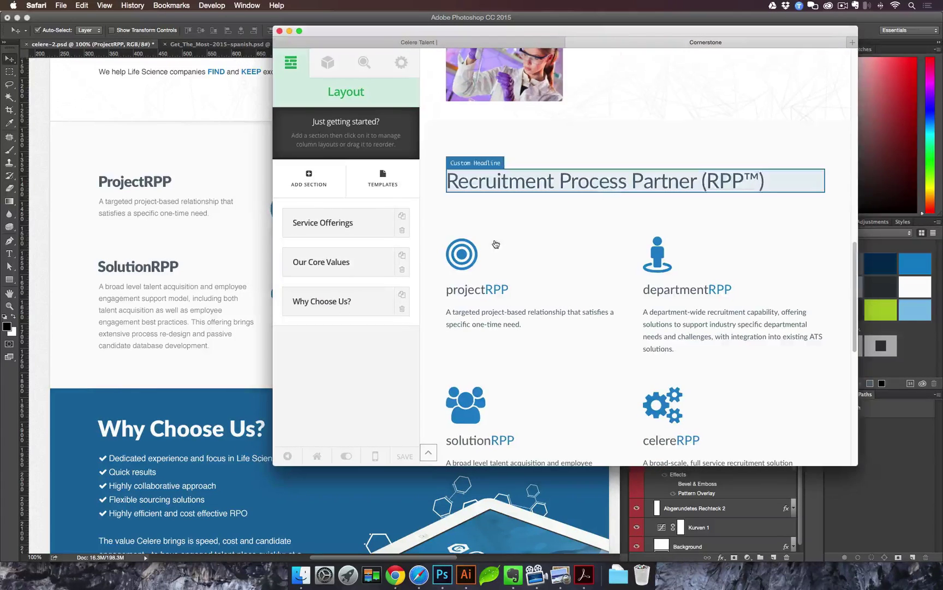
pyautogui.click(463, 254)
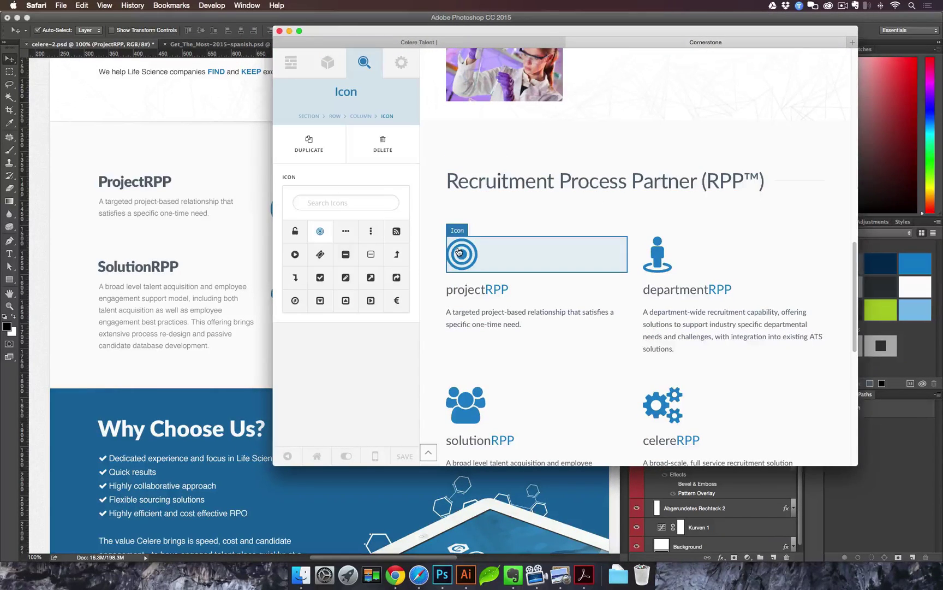
pyautogui.scroll(-10, 366, 272)
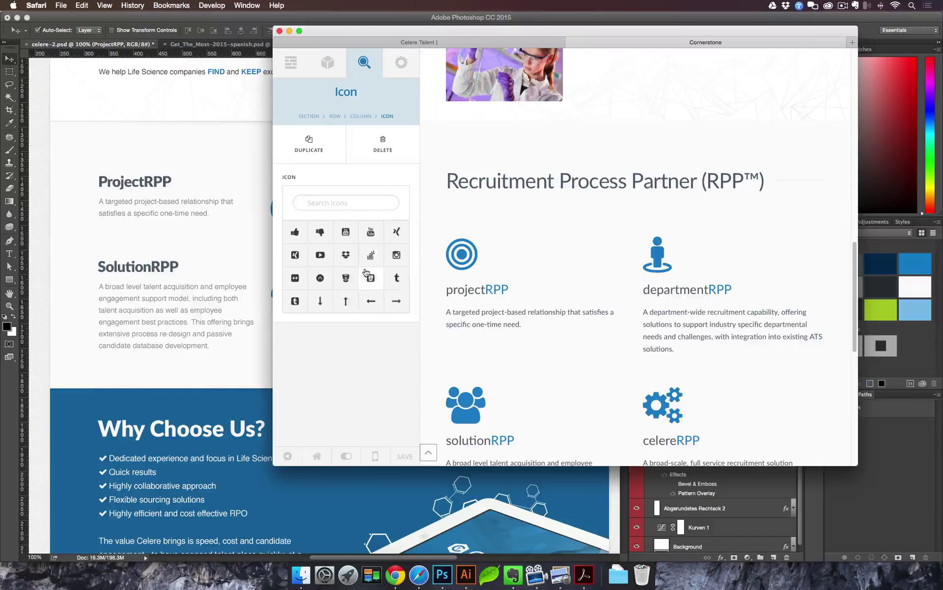
pyautogui.scroll(-10, 366, 273)
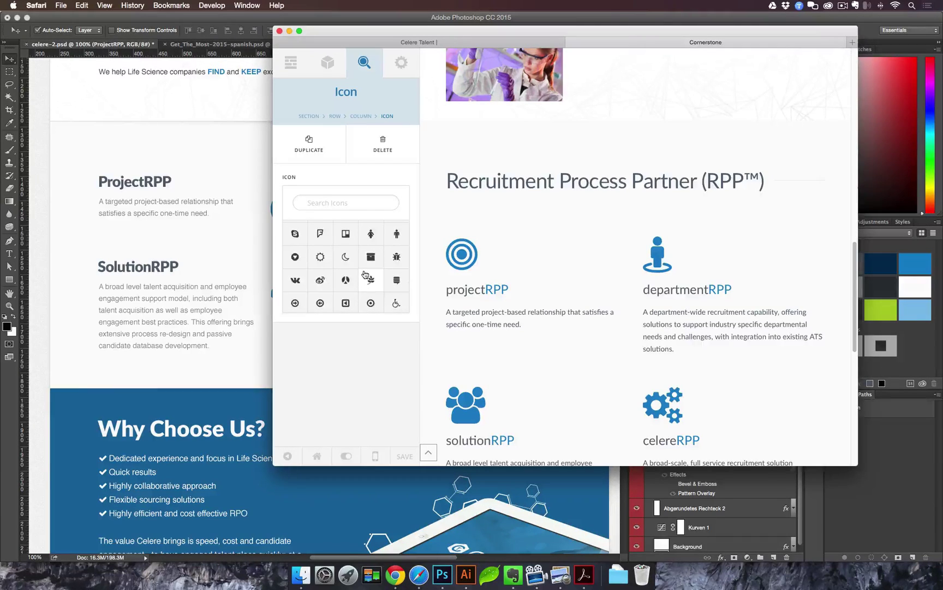
pyautogui.scroll(-10, 344, 273)
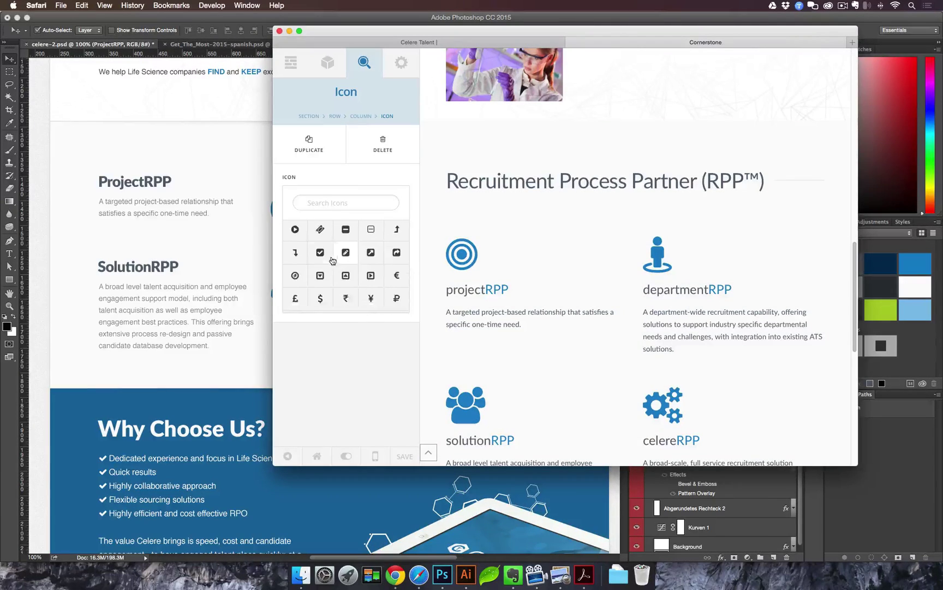
pyautogui.click(323, 255)
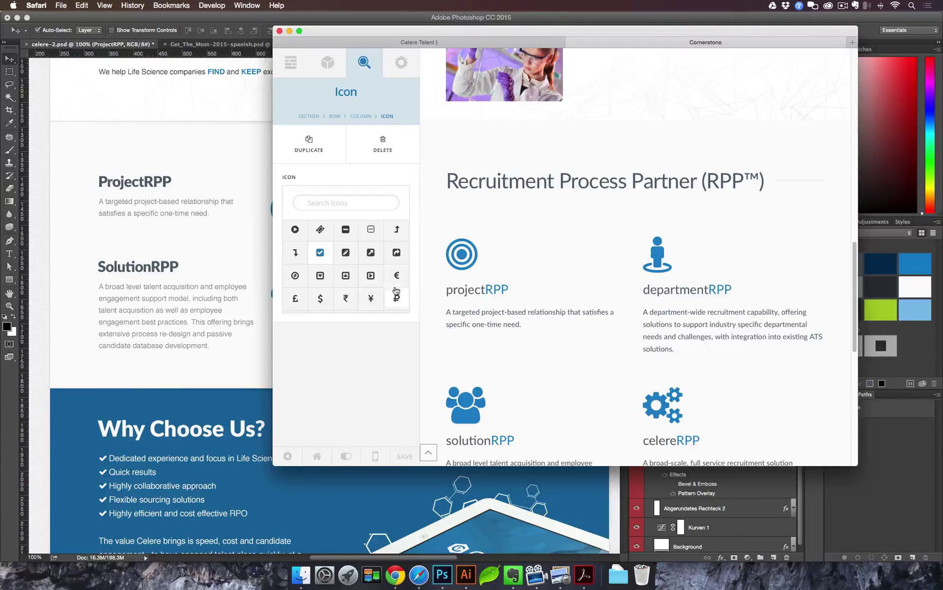
pyautogui.scroll(-1, 382, 273)
pyautogui.click(347, 284)
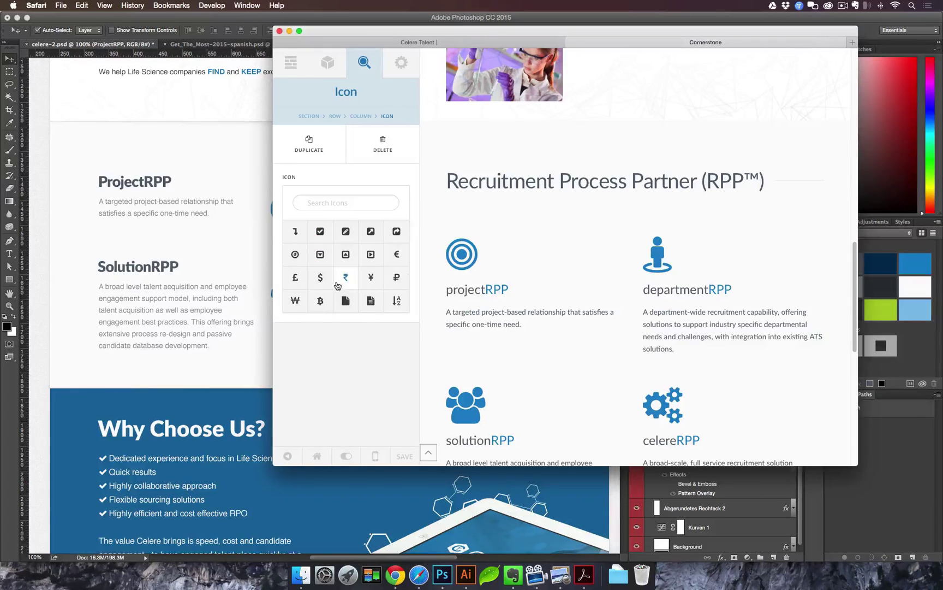
pyautogui.click(319, 253)
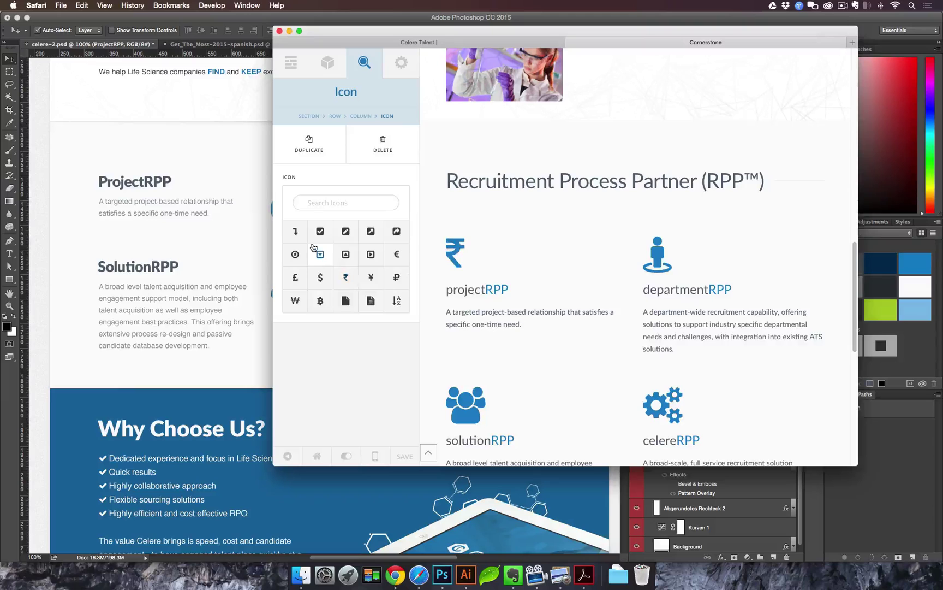
pyautogui.click(295, 254)
pyautogui.scroll(-3, 297, 257)
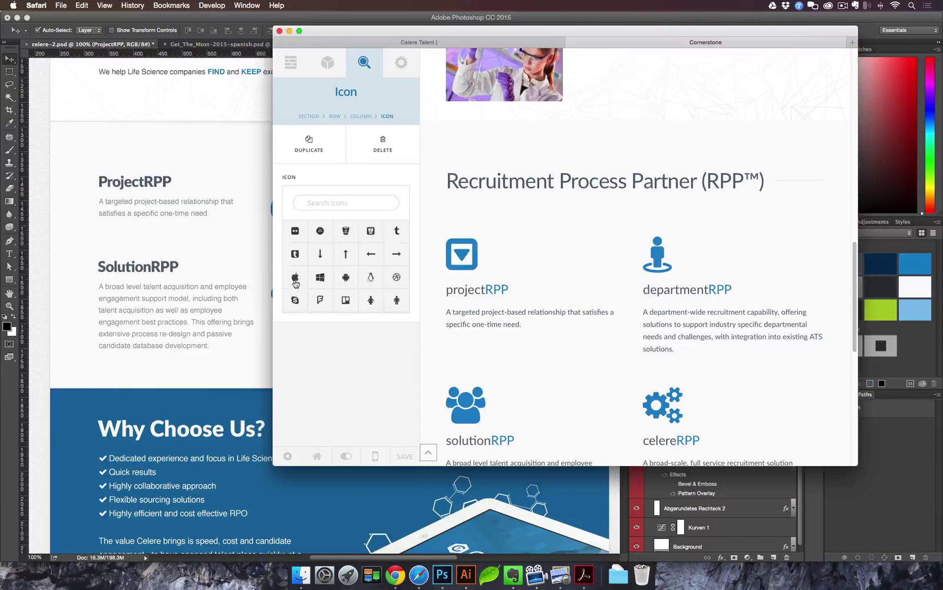
# - Search the icon set, inspect the departmentRPP and solutionRPP icons, and select Our Core Values
pyautogui.click(325, 203)
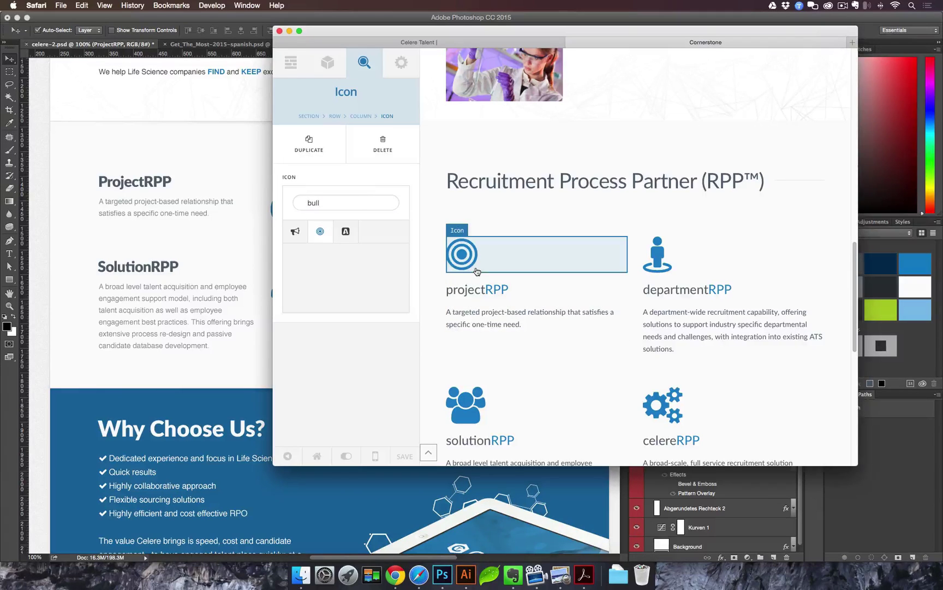
pyautogui.click(663, 262)
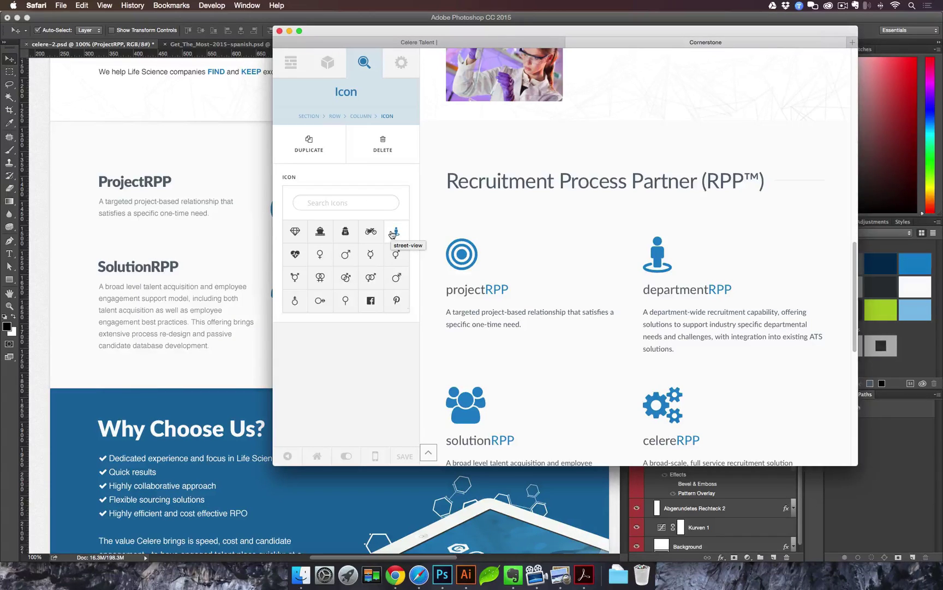
pyautogui.scroll(-2, 468, 346)
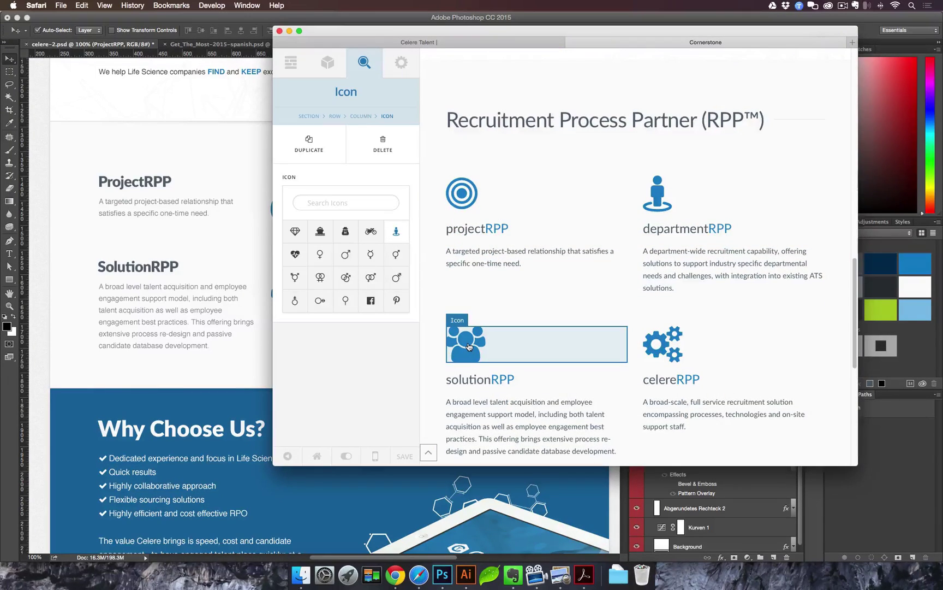
pyautogui.click(468, 346)
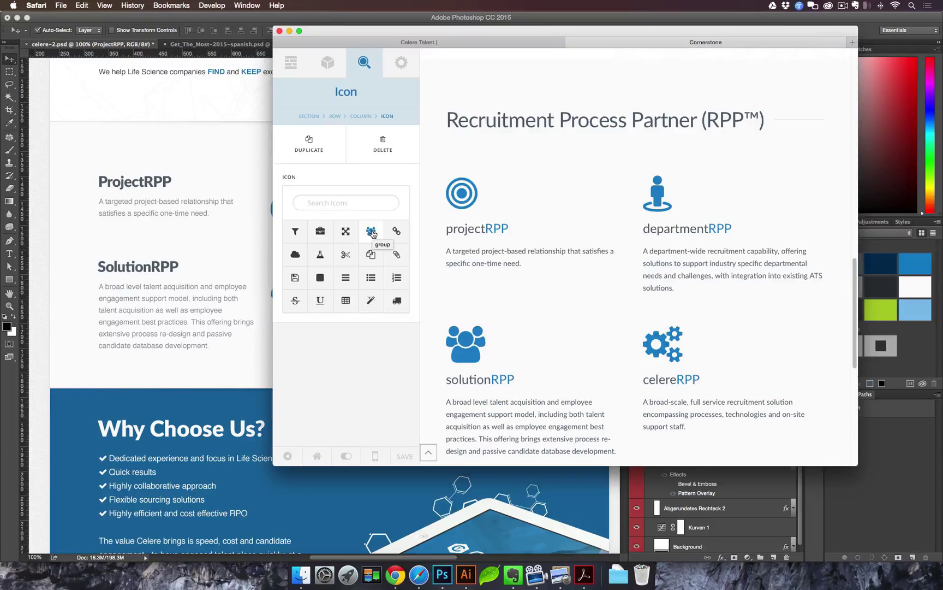
pyautogui.click(373, 201)
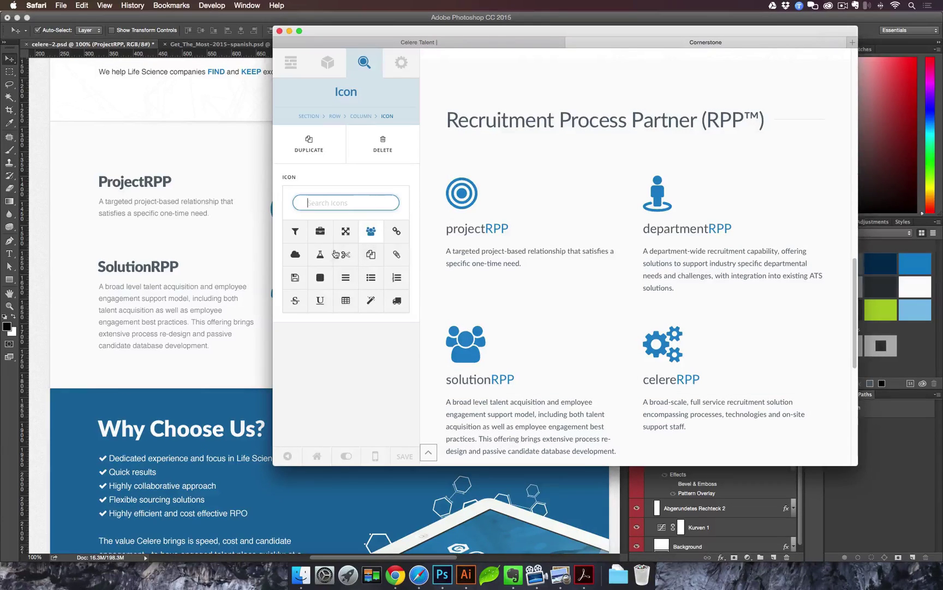
pyautogui.scroll(3, 336, 270)
pyautogui.scroll(2, 331, 272)
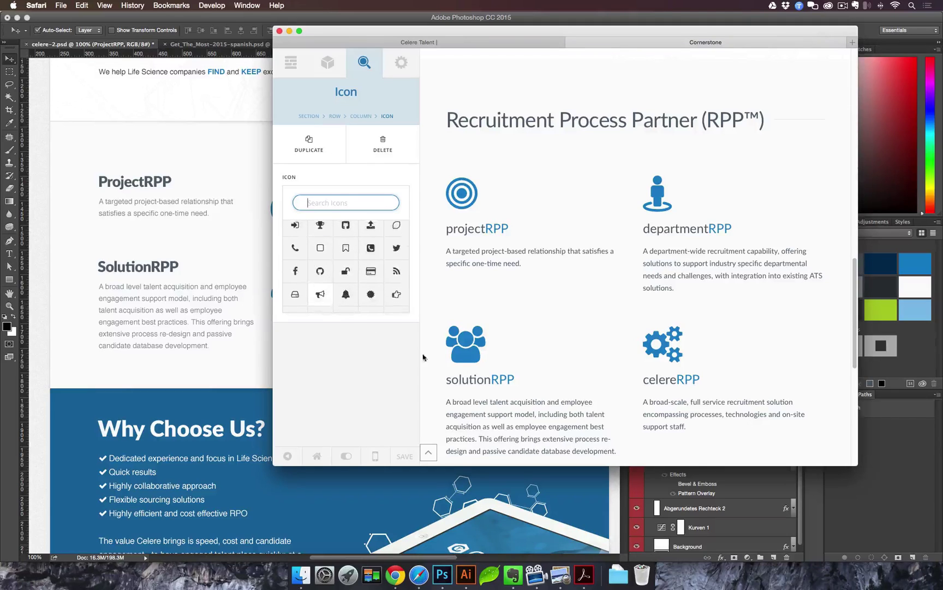
pyautogui.click(430, 347)
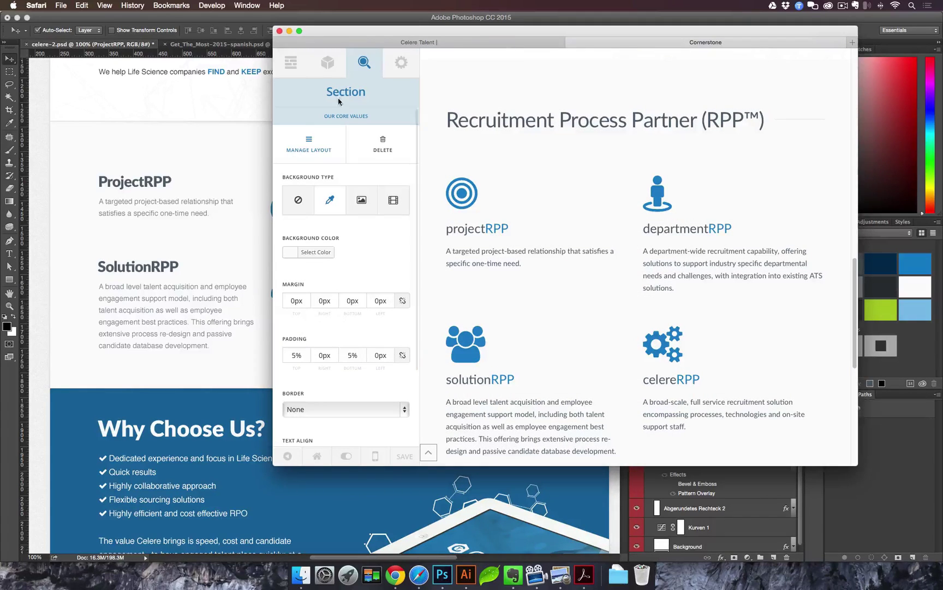
# - Search elements for 'icon', drop an Icon above solutionRPP, and choose the signal-bars glyph
pyautogui.click(332, 73)
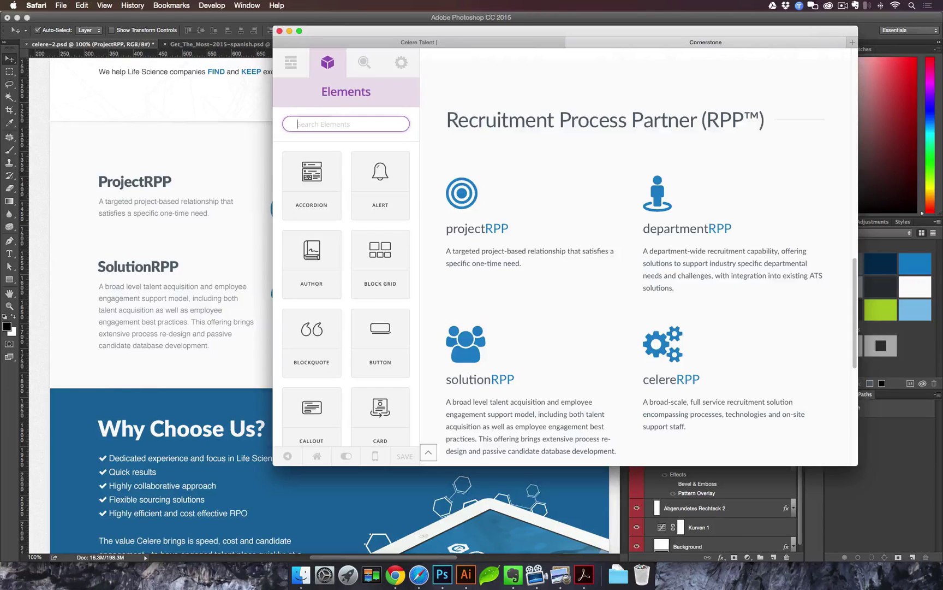
pyautogui.write('icon')
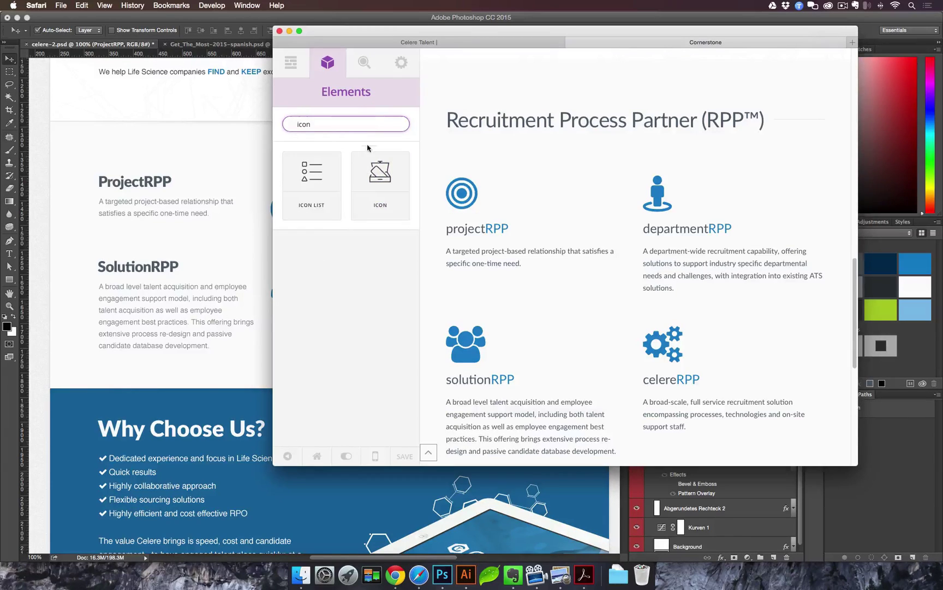
pyautogui.moveTo(380, 175)
pyautogui.mouseDown()
pyautogui.moveTo(421, 184)
pyautogui.moveTo(477, 343)
pyautogui.mouseUp()
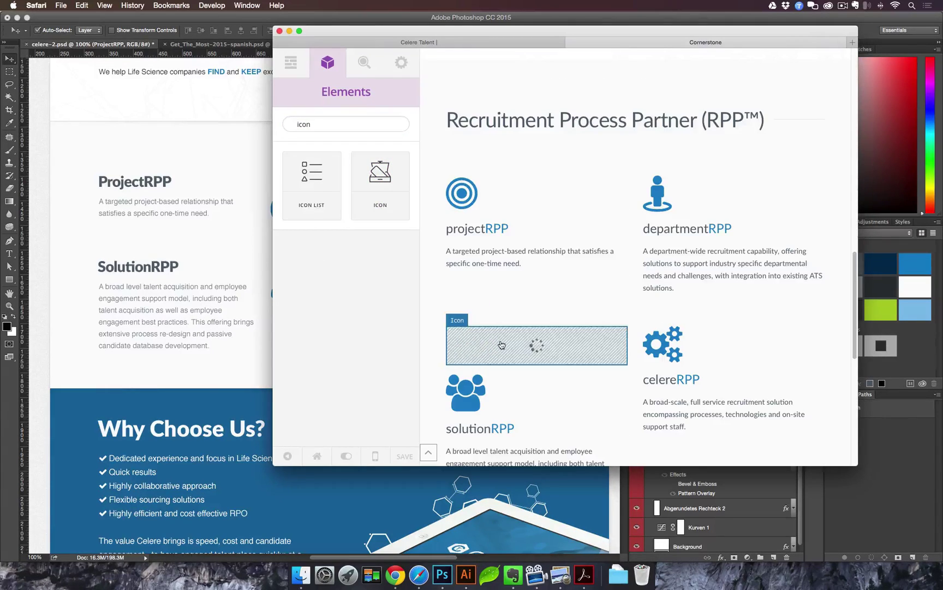
pyautogui.click(346, 255)
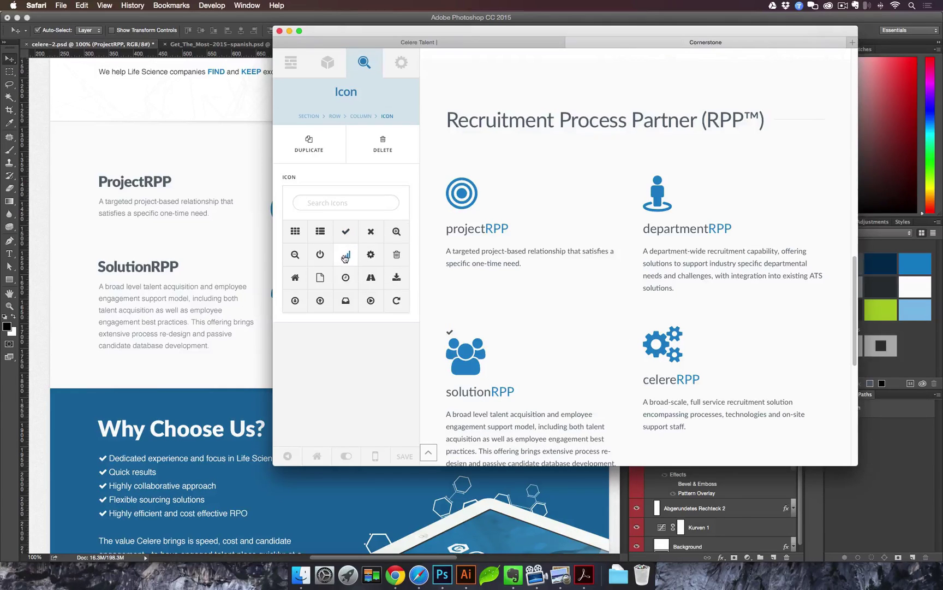
pyautogui.scroll(-2, 456, 340)
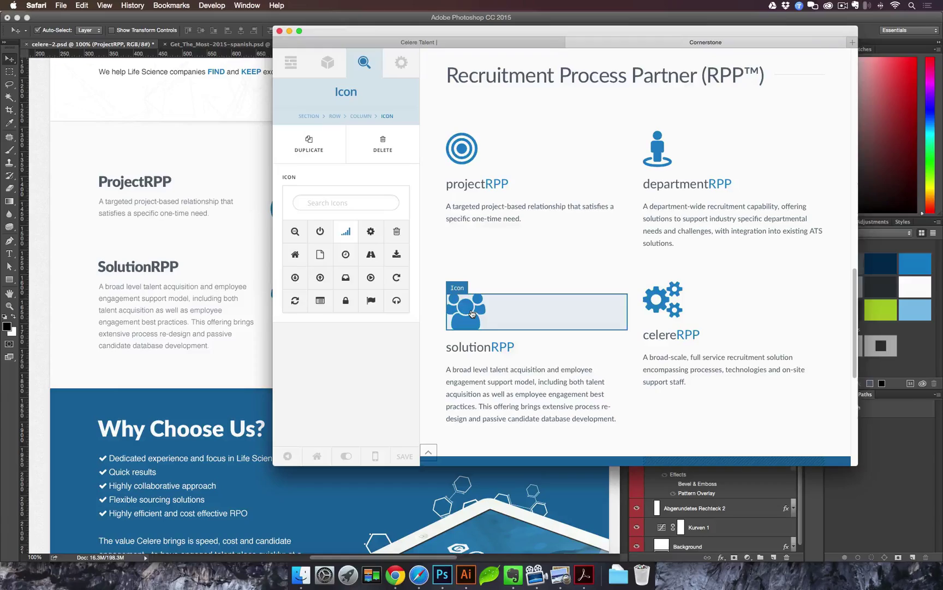
pyautogui.click(158, 126)
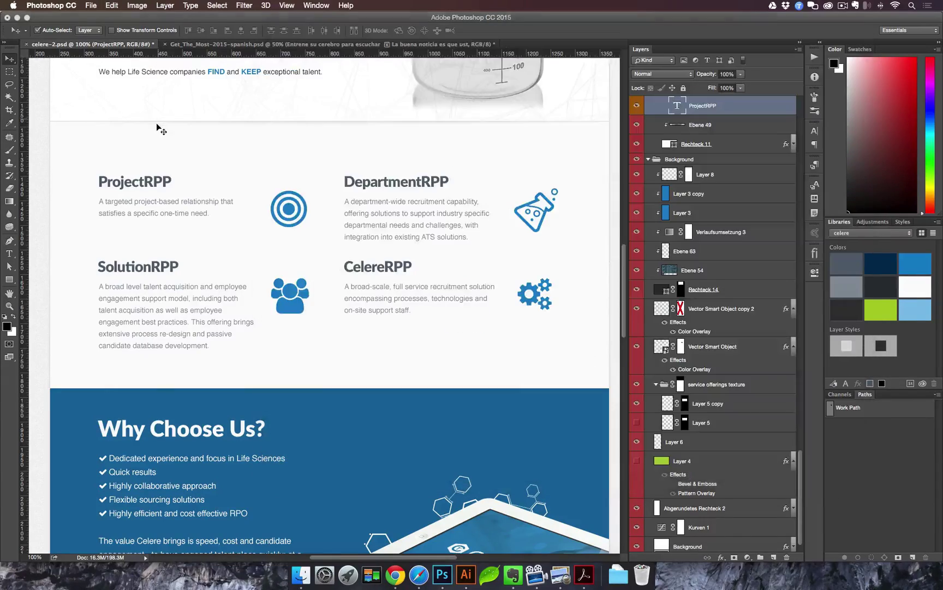
pyautogui.click(392, 574)
pyautogui.scroll(10, 278, 301)
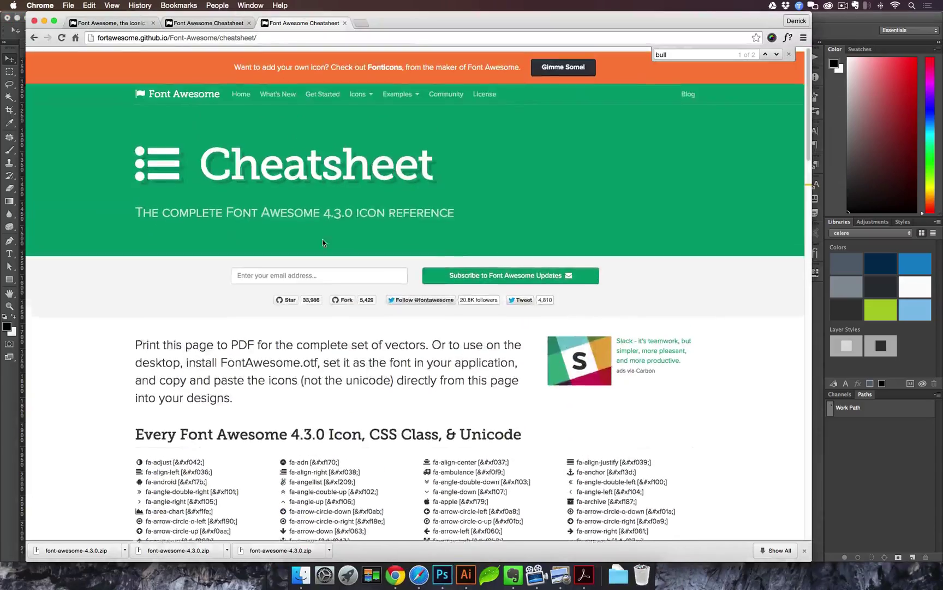
pyautogui.click(117, 23)
pyautogui.scroll(-2, 267, 206)
pyautogui.scroll(5, 267, 206)
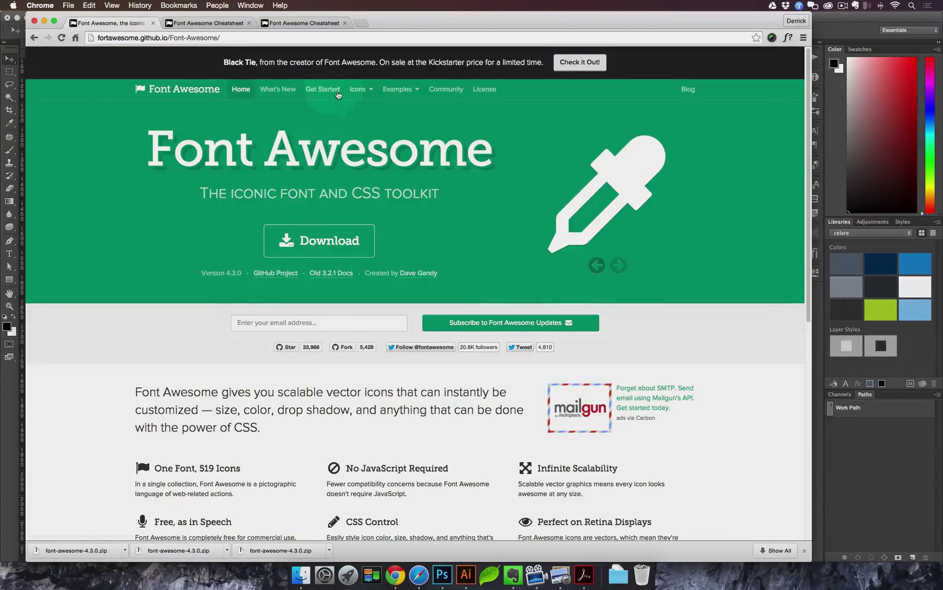
pyautogui.click(323, 89)
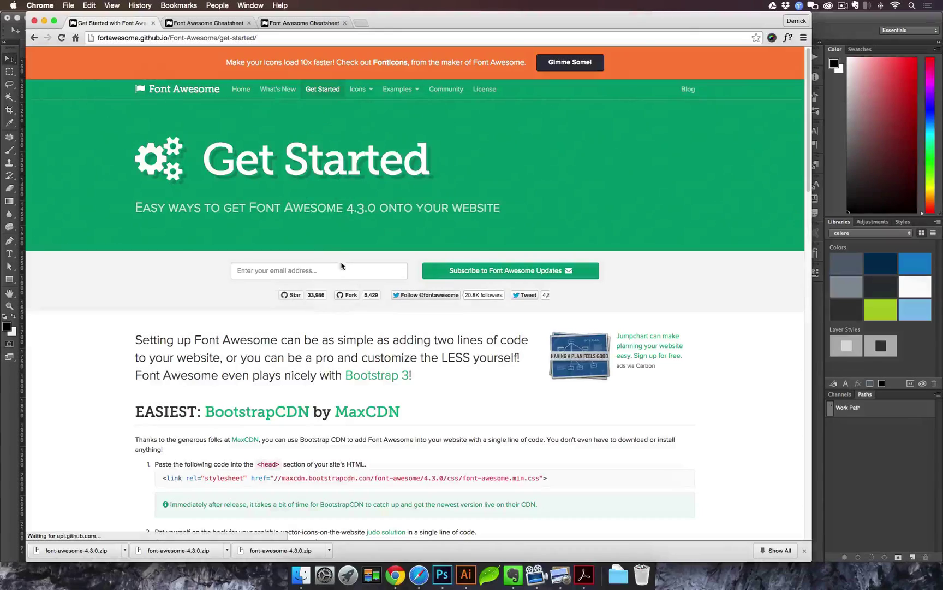
pyautogui.scroll(-3, 319, 279)
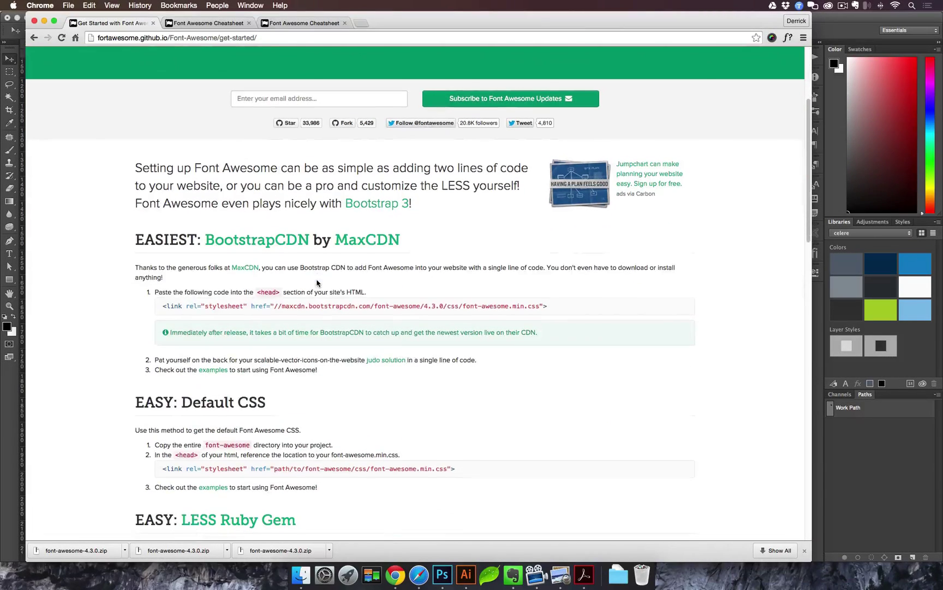
pyautogui.scroll(-2, 198, 188)
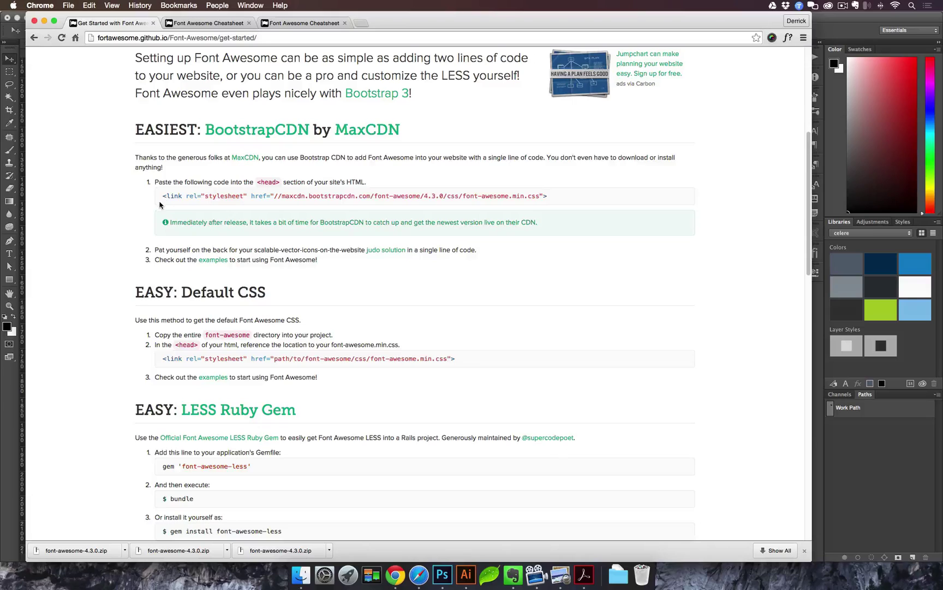
pyautogui.scroll(-3, 164, 219)
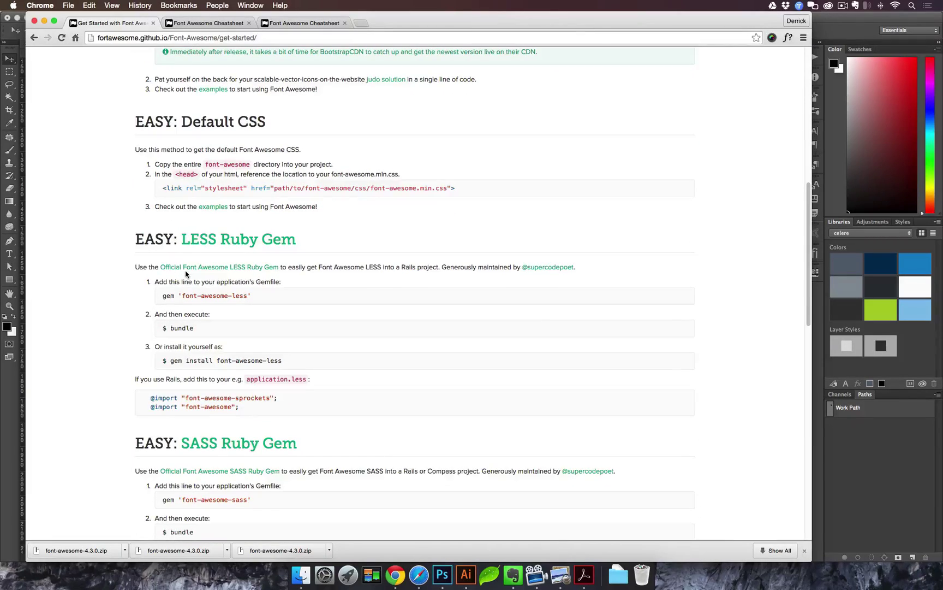
pyautogui.scroll(10, 185, 273)
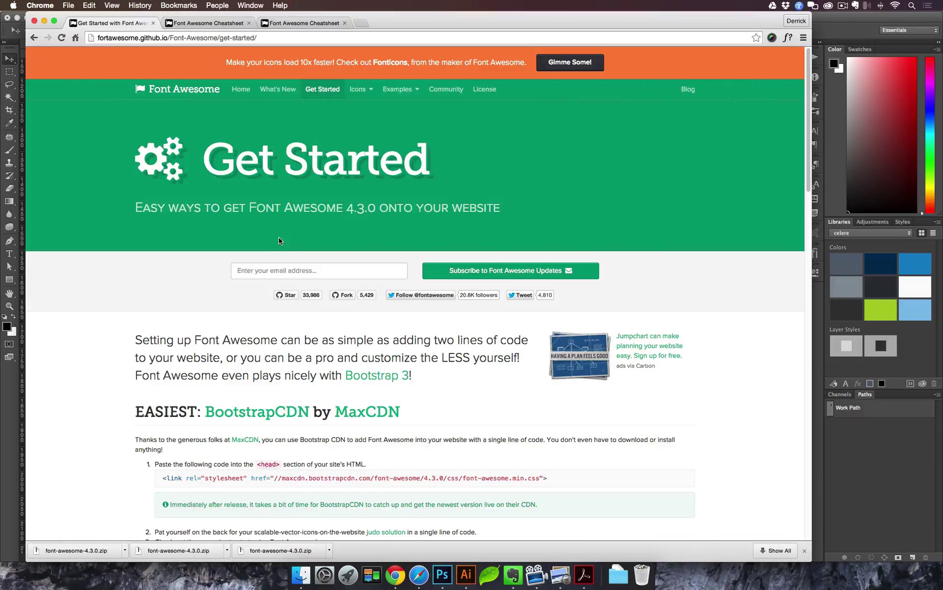
pyautogui.click(306, 23)
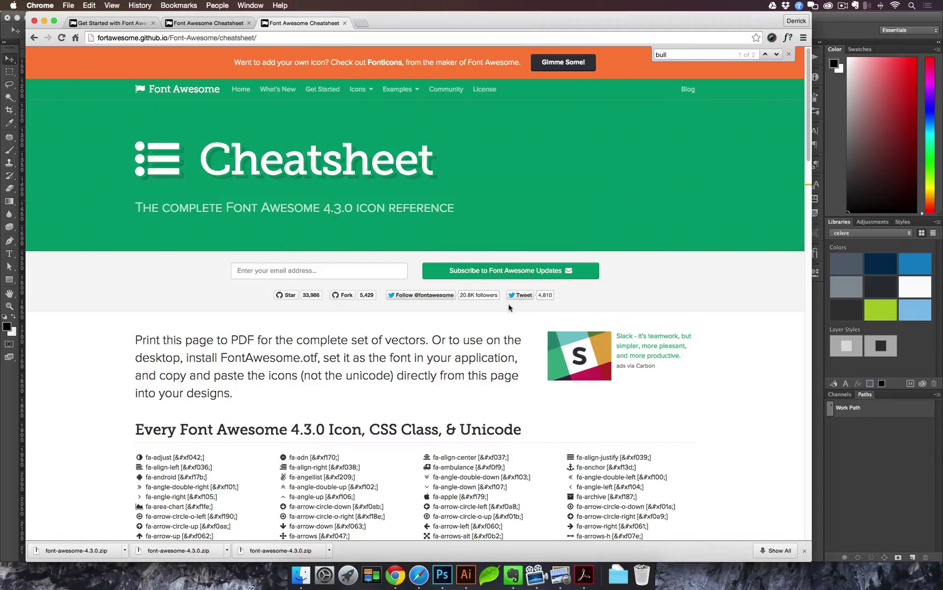
# - Open FontAwesome-Vectors.pdf from Acrobat Pro's recent files, scroll its icons, then switch to Illustrator
pyautogui.click(583, 570)
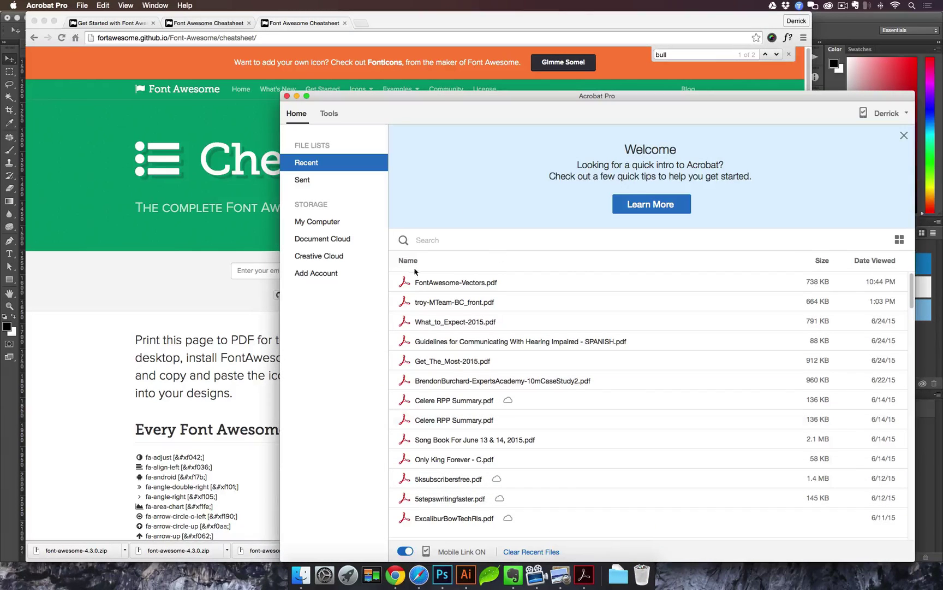
pyautogui.click(461, 283)
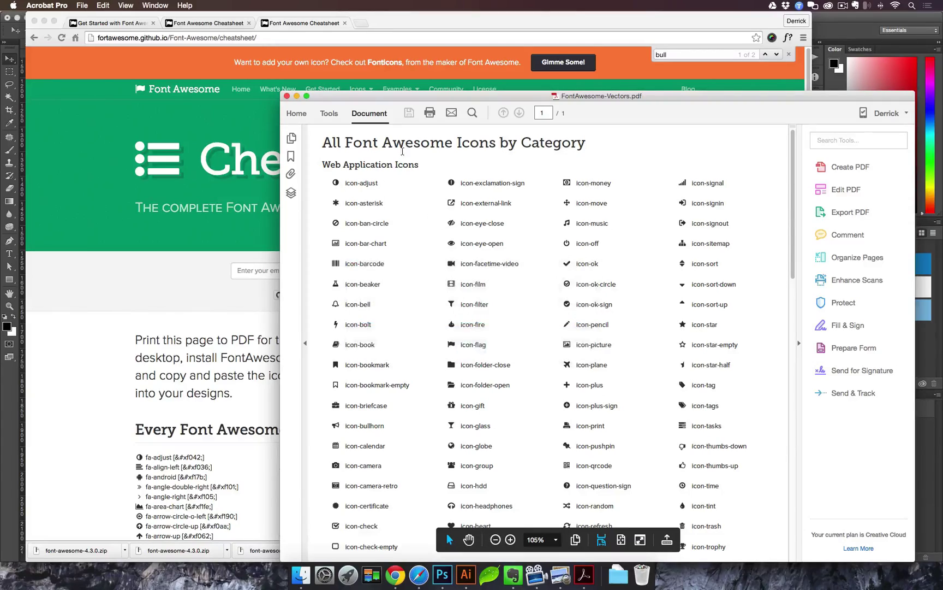
pyautogui.scroll(-5, 439, 279)
pyautogui.moveTo(526, 98); pyautogui.dragTo(411, 38)
pyautogui.scroll(-10, 480, 328)
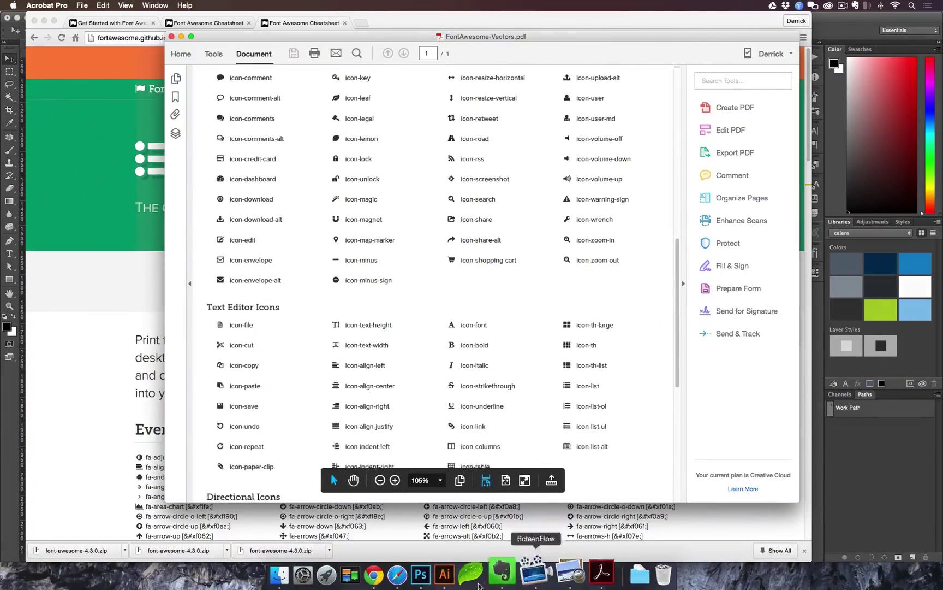
pyautogui.click(298, 572)
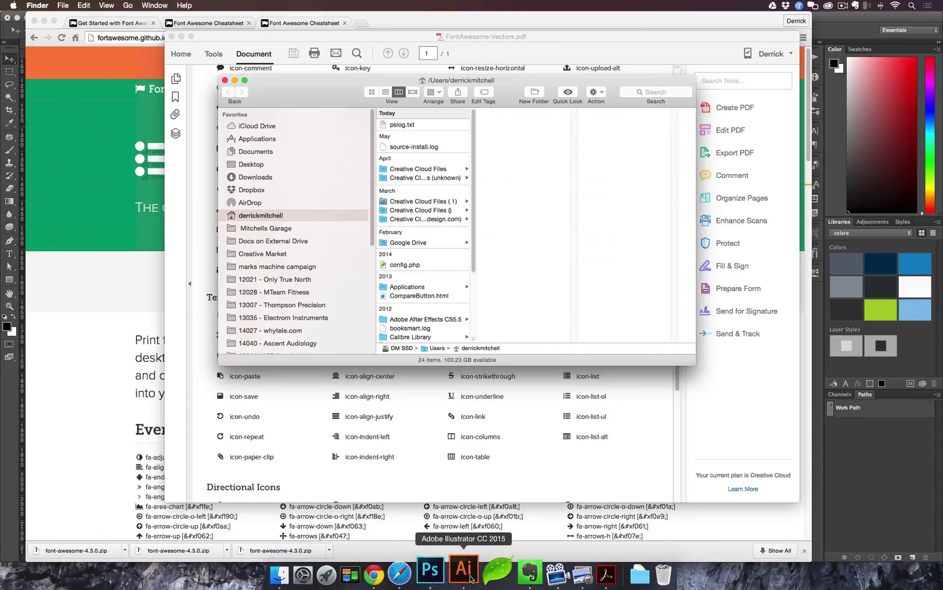
pyautogui.click(460, 573)
# - Zoom in on the bullhorn icon and fill its path with the library green swatch
pyautogui.moveTo(656, 409); pyautogui.dragTo(759, 536)
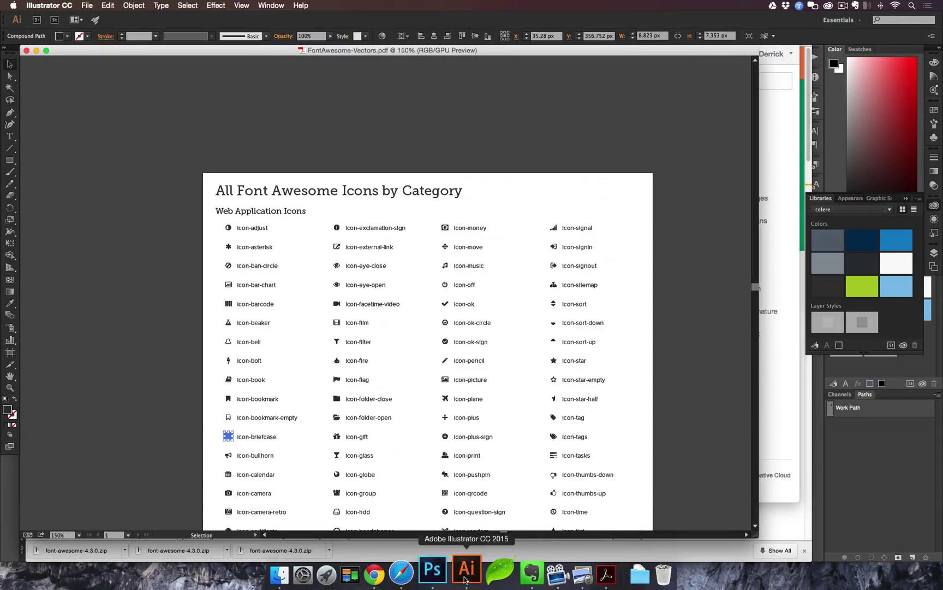
pyautogui.scroll(-2, 634, 399)
pyautogui.click(634, 398)
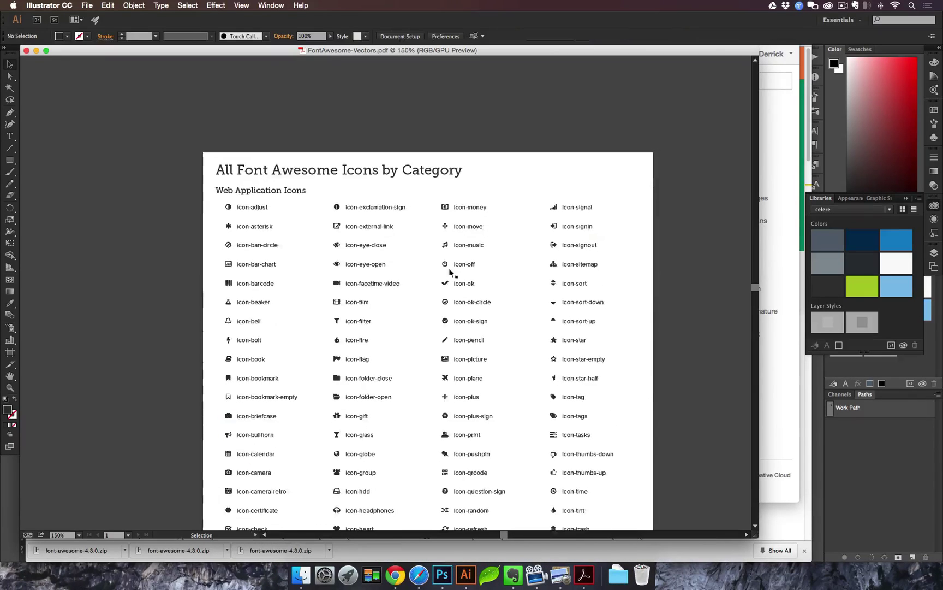
pyautogui.moveTo(344, 439); pyautogui.dragTo(343, 286)
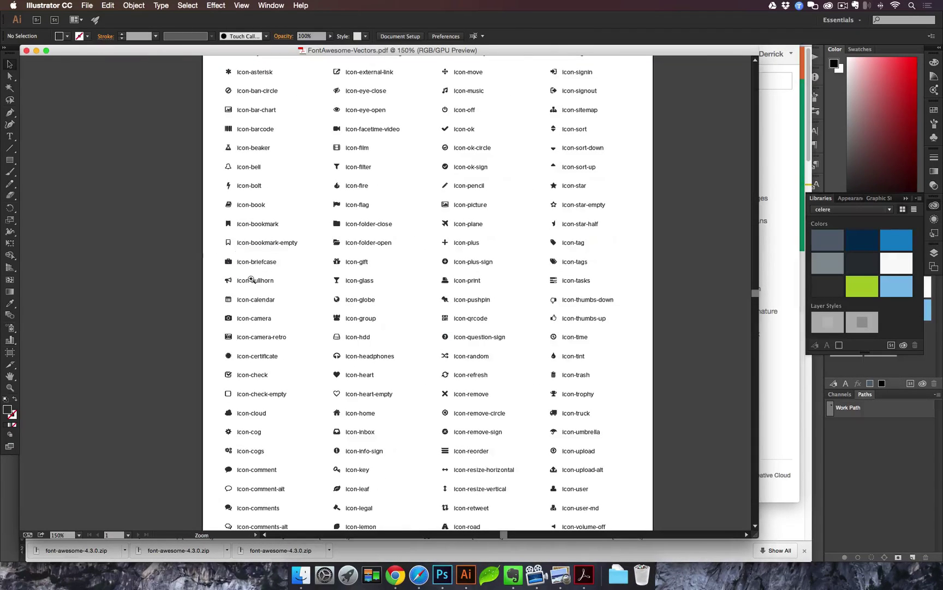
pyautogui.moveTo(222, 273); pyautogui.dragTo(343, 313)
pyautogui.click(238, 298)
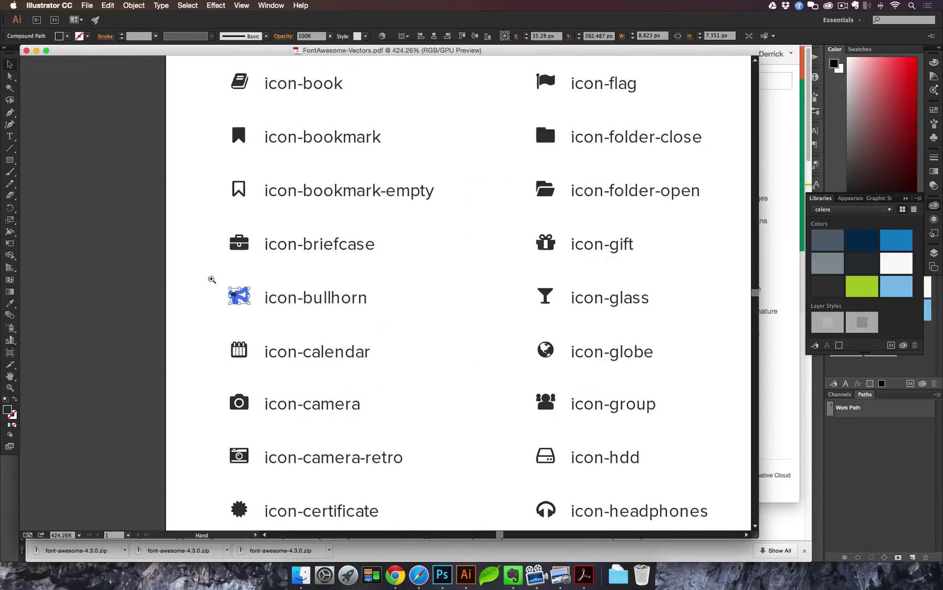
pyautogui.moveTo(211, 277); pyautogui.dragTo(444, 318)
pyautogui.press('super+minus')
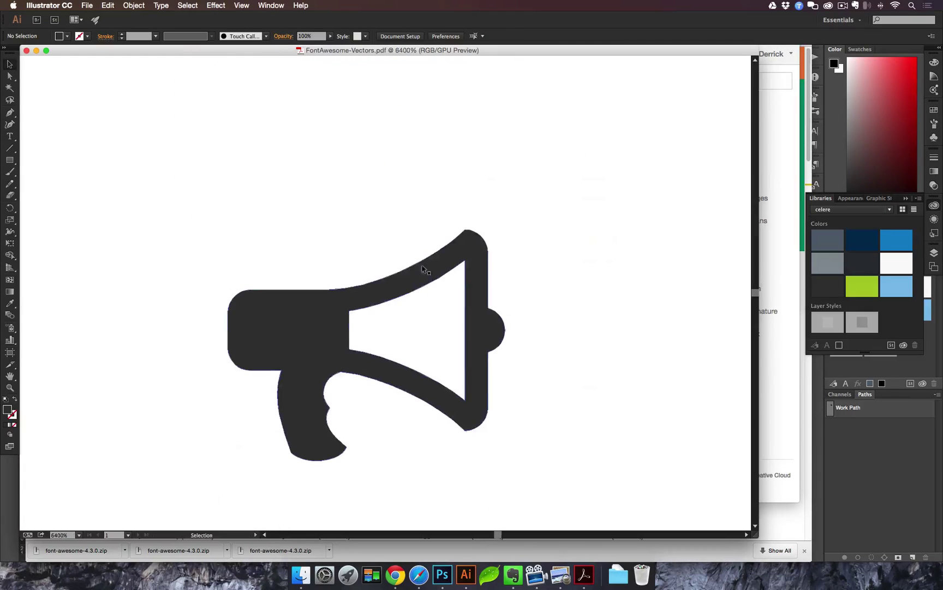
pyautogui.press('a')
pyautogui.click(862, 286)
pyautogui.click(639, 276)
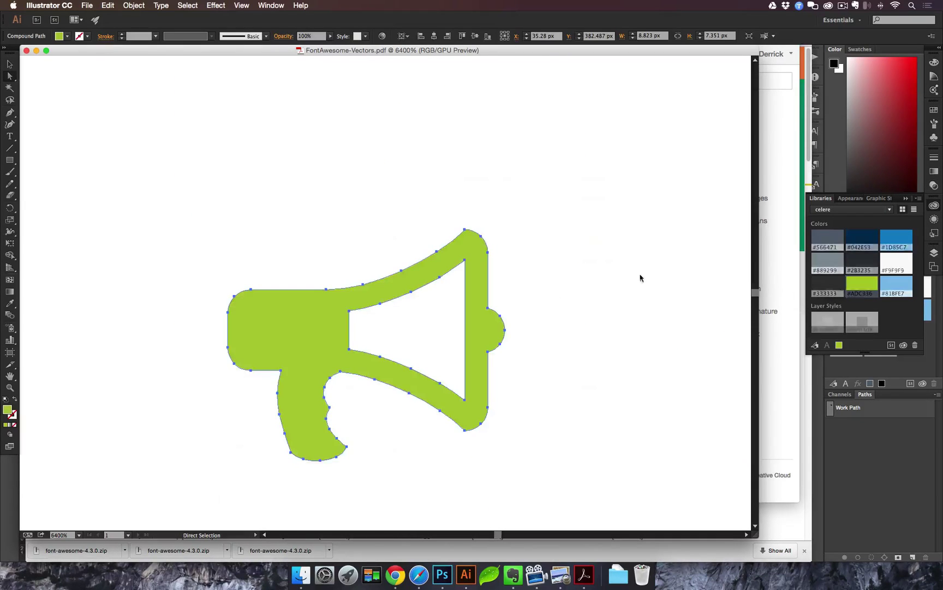
pyautogui.keyDown('alt'); pyautogui.click(512, 270); pyautogui.keyUp('alt')
# - Colour the calendar icon and its label with the blue library swatch
pyautogui.keyDown('alt'); pyautogui.click(501, 302); pyautogui.keyUp('alt')
pyautogui.keyDown('alt'); pyautogui.click(501, 302); pyautogui.keyUp('alt')
pyautogui.scroll(-5, 459, 308)
pyautogui.hscroll(-5, 459, 308)
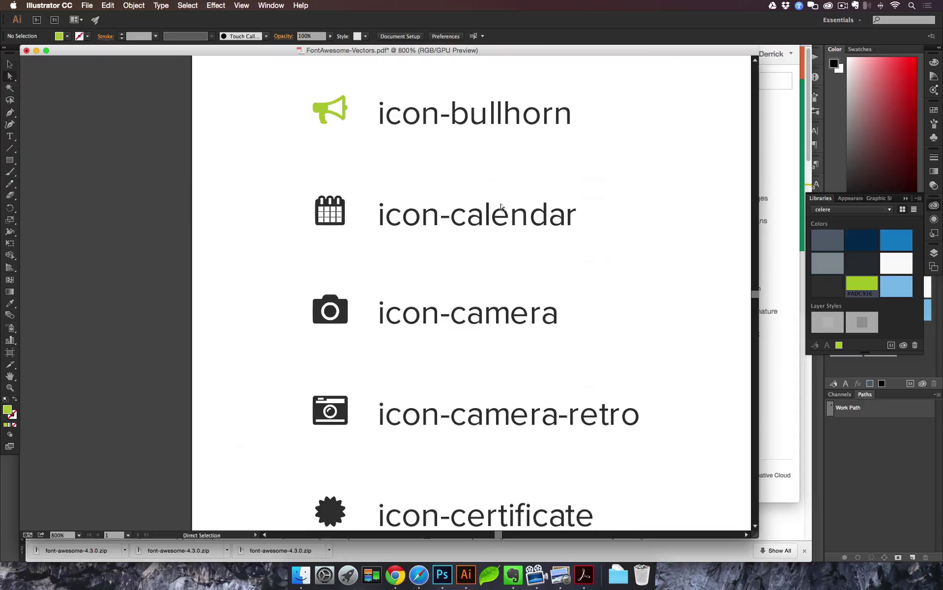
pyautogui.moveTo(290, 190); pyautogui.dragTo(381, 252)
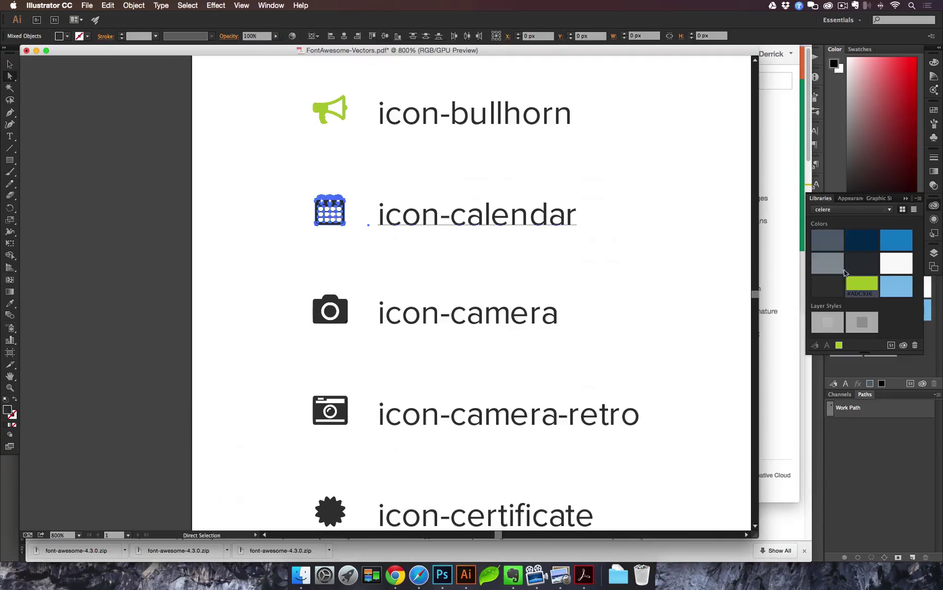
pyautogui.click(896, 240)
pyautogui.press('v')
pyautogui.click(615, 212)
# - Zoom out to 150%, reselect the briefcase and bullhorn rows, then close FontAwesome-Vectors.pdf
pyautogui.press('super+minus')
pyautogui.press('super+minus')
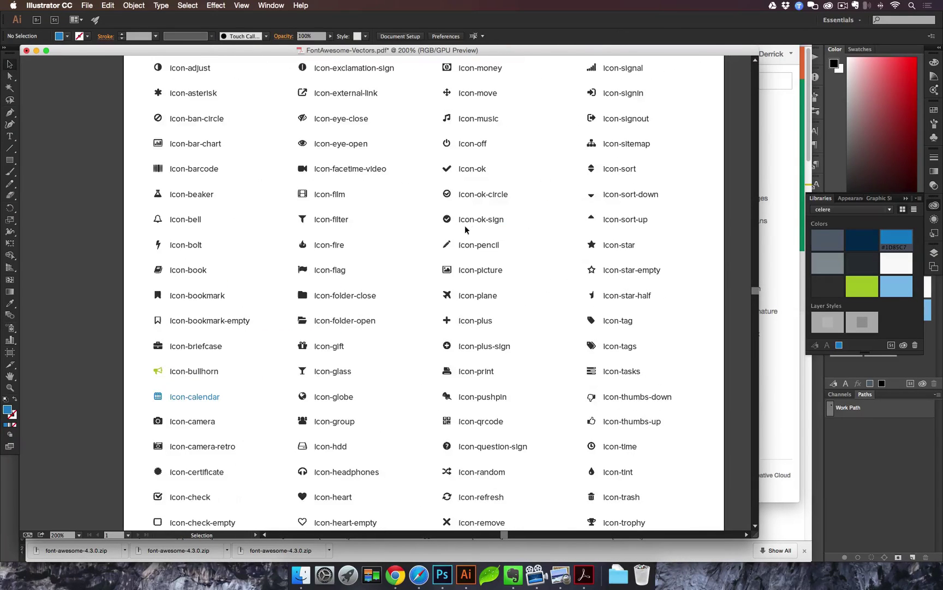
pyautogui.keyDown('alt'); pyautogui.keyDown('super'); pyautogui.click(540, 186); pyautogui.keyUp('super'); pyautogui.keyUp('alt')
pyautogui.scroll(-5, 508, 215)
pyautogui.hscroll(-6, 509, 215)
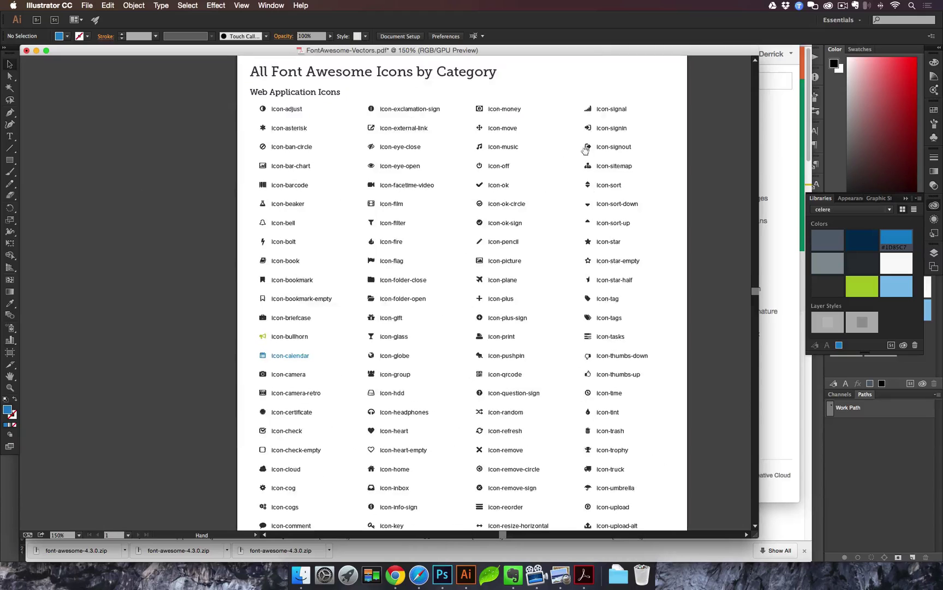
pyautogui.hscroll(-1, 676, 221)
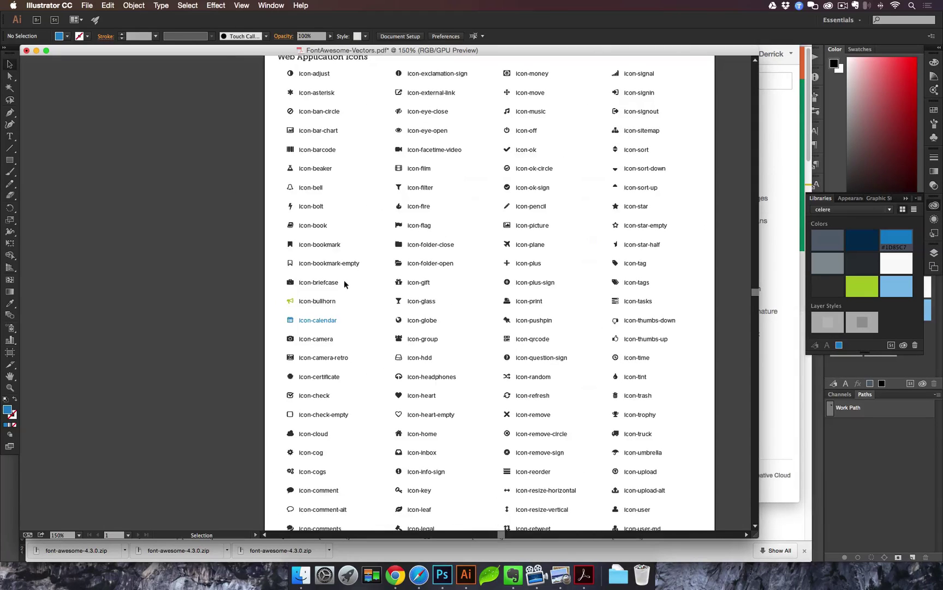
pyautogui.moveTo(265, 252); pyautogui.dragTo(366, 312)
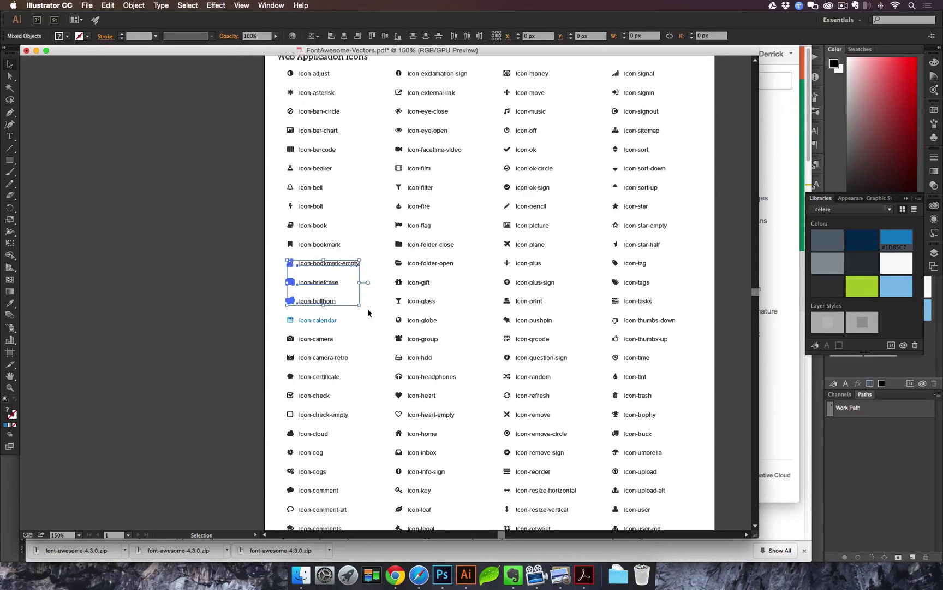
pyautogui.click(284, 288)
pyautogui.press('a')
pyautogui.moveTo(284, 287); pyautogui.dragTo(454, 318)
pyautogui.click(454, 317)
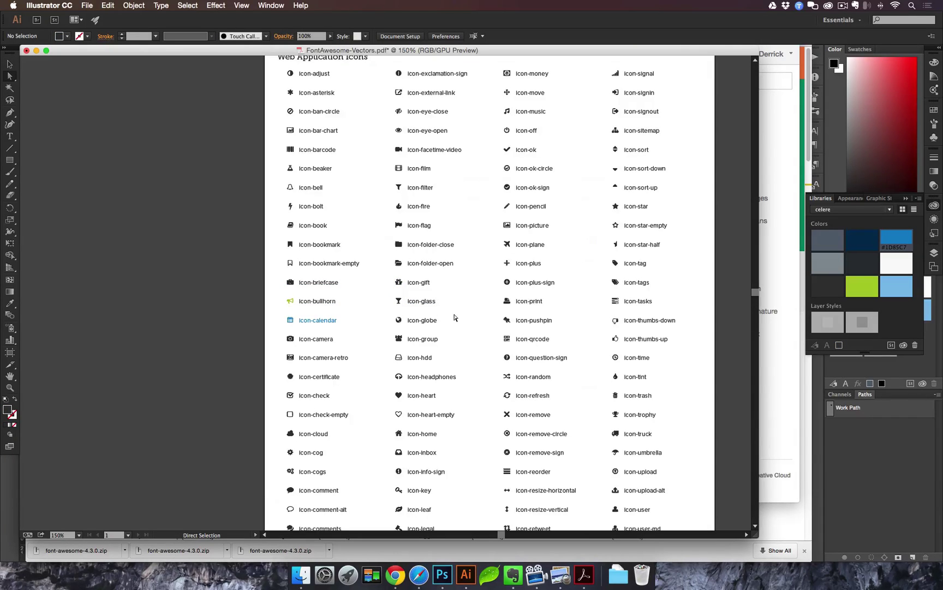
pyautogui.press('super+w')
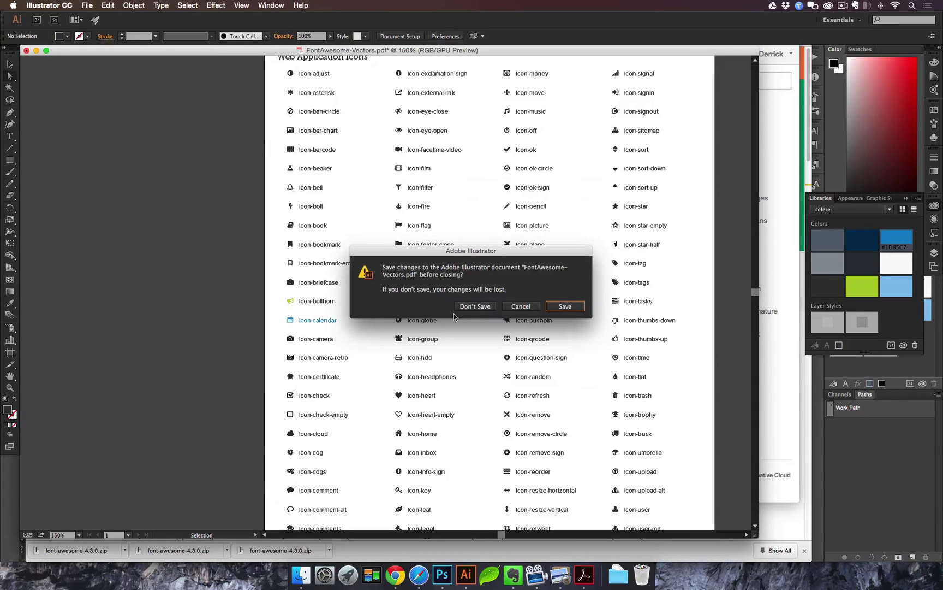